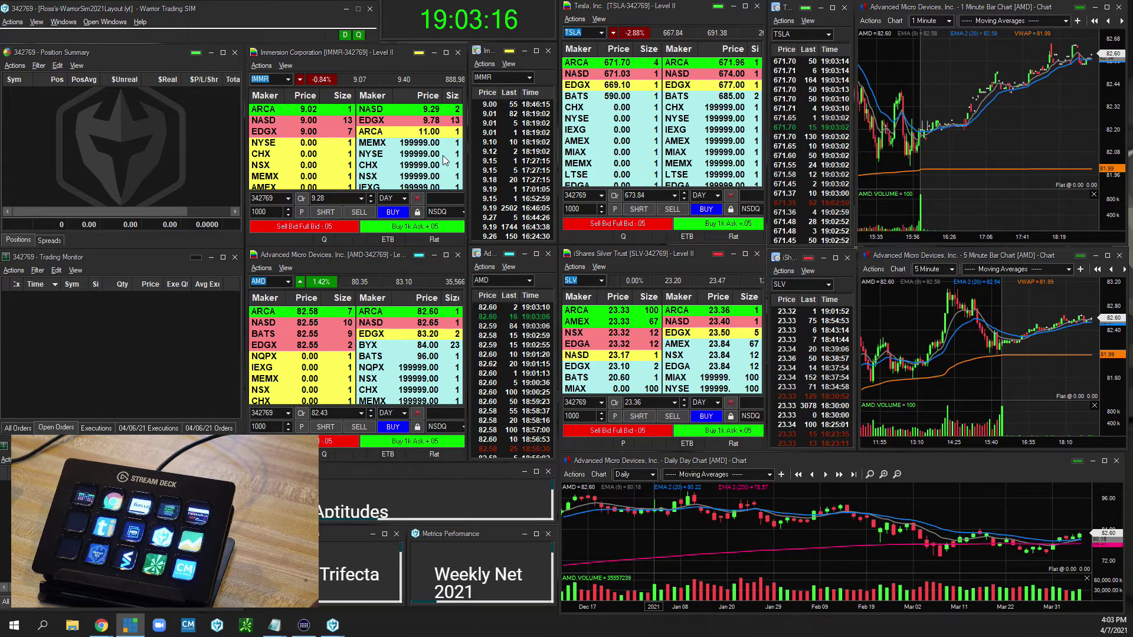
Open the simulator's settings, review the configured hot keys list, and close the settings.
{"action": "left_click", "coordinate": [37, 22]}
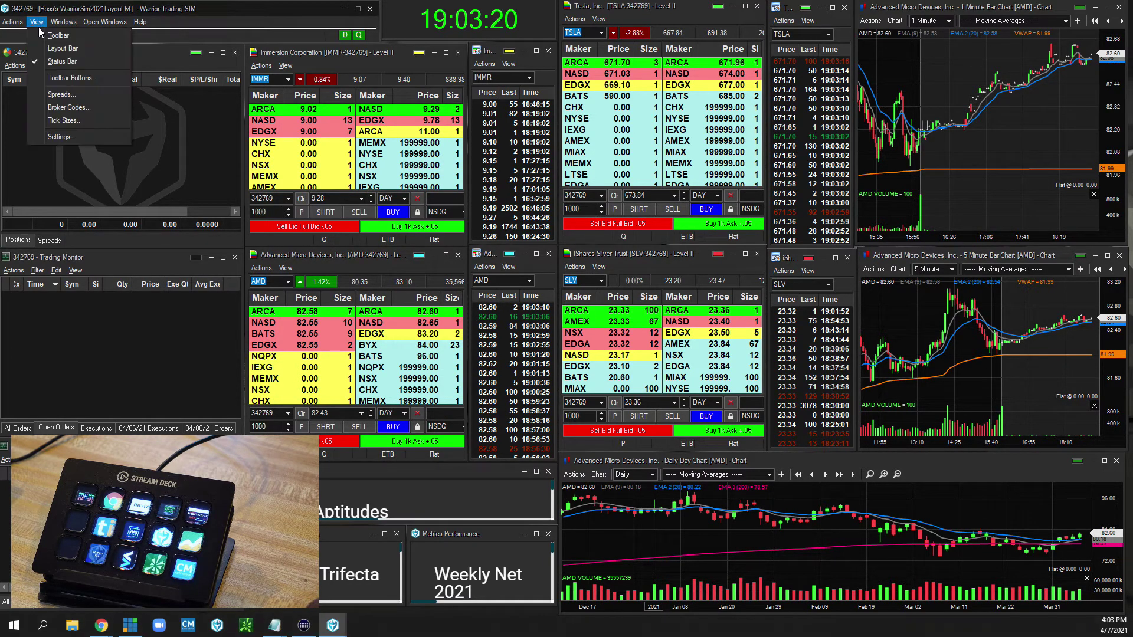
{"action": "left_click", "coordinate": [88, 135]}
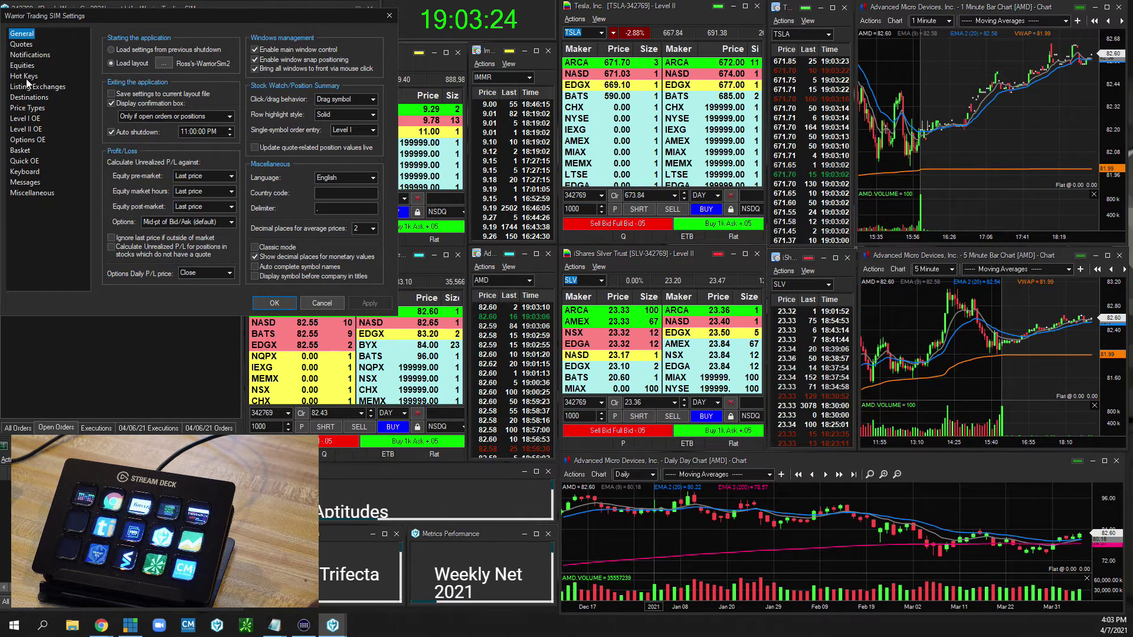
{"action": "left_click", "coordinate": [27, 78]}
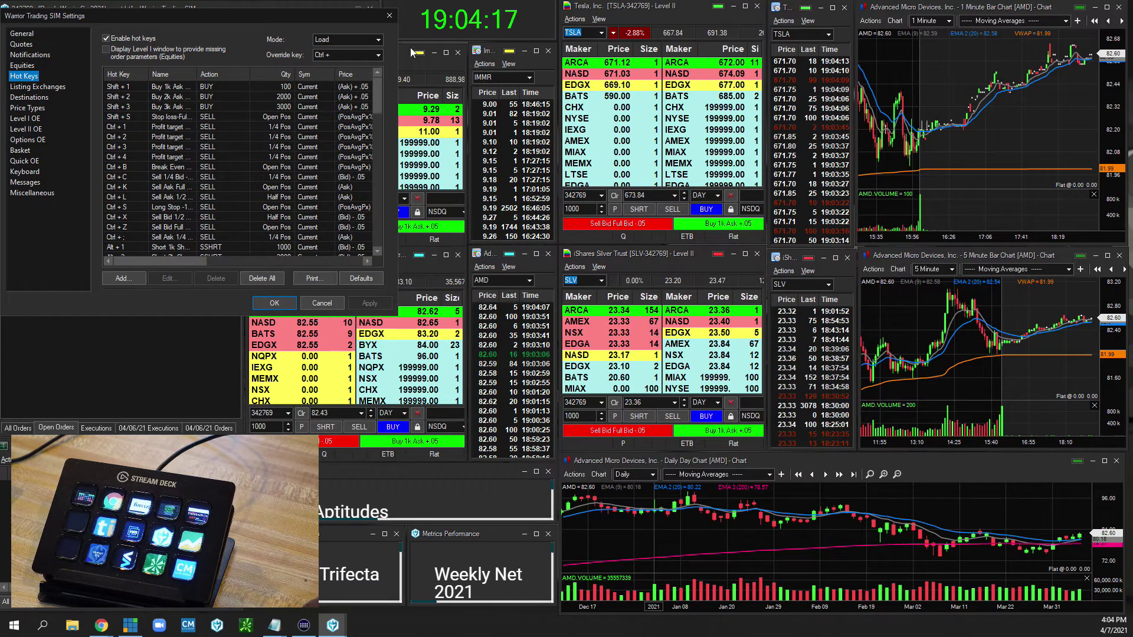
{"action": "key", "text": "Return"}
Activate the Tesla Level II window so the charts load TSLA, and restore its symbol after entering Z.
{"action": "left_click", "coordinate": [755, 210]}
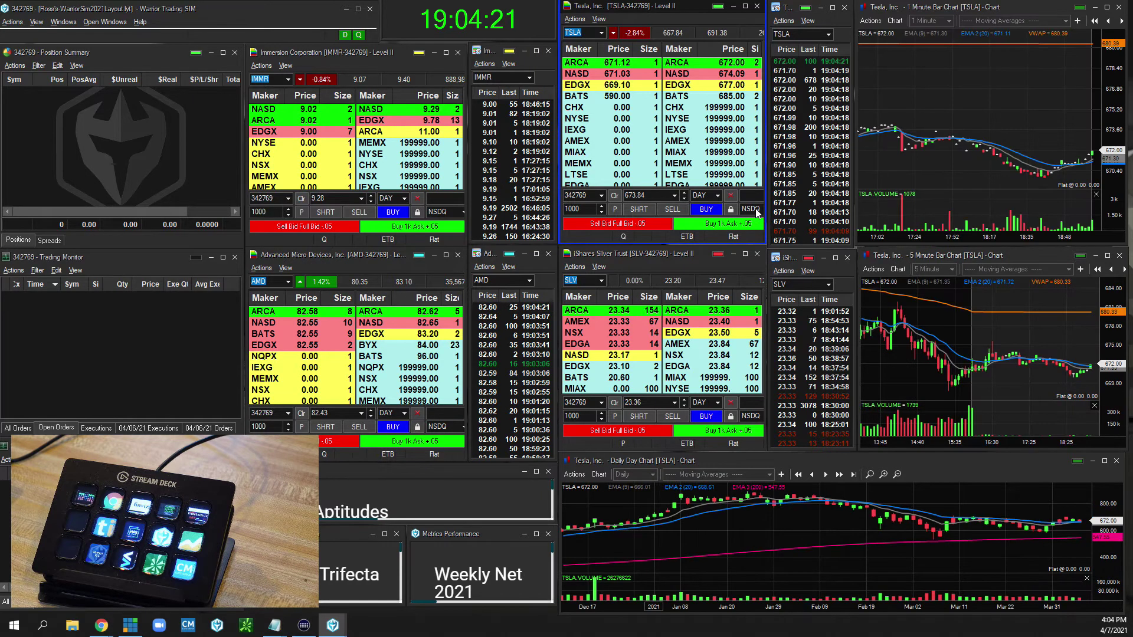
{"action": "type", "text": "Z"}
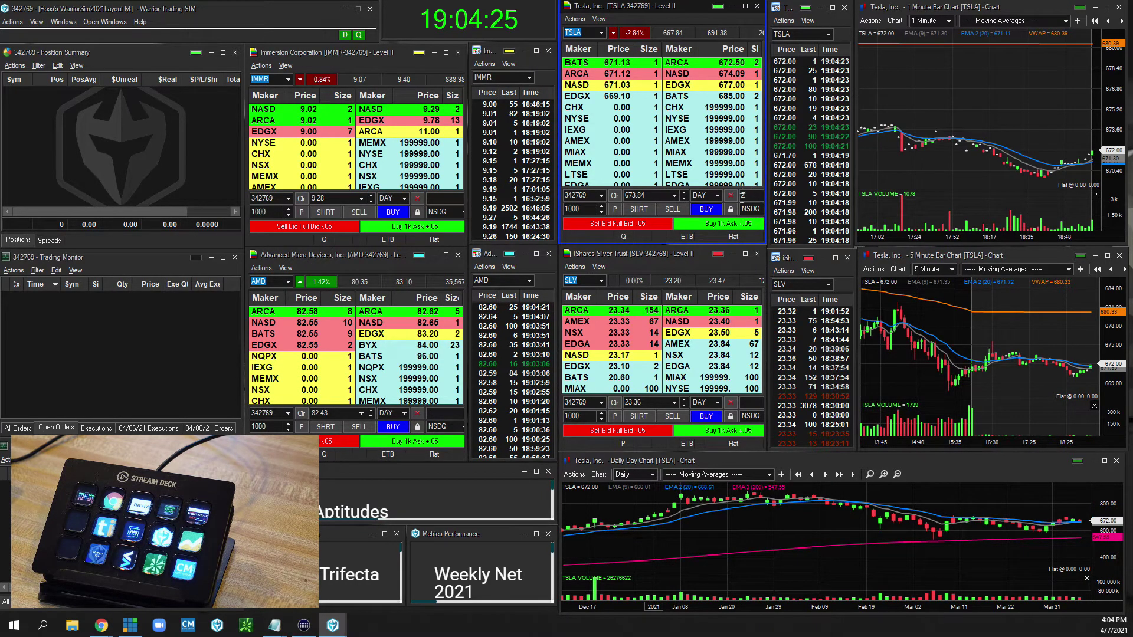
{"action": "type", "text": "Z"}
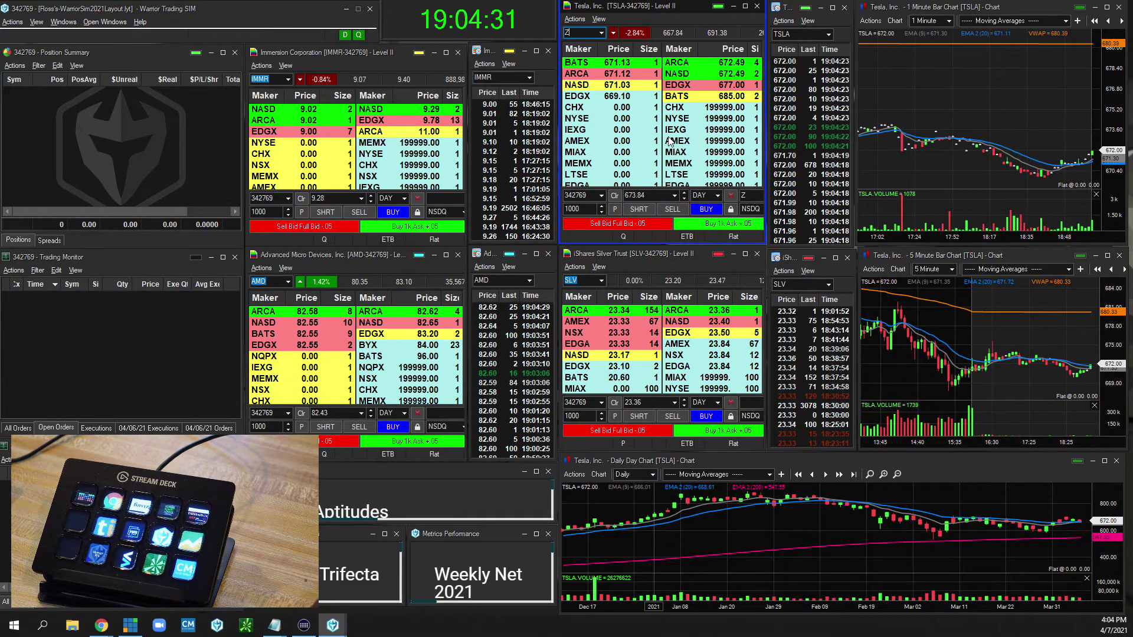
{"action": "left_click", "coordinate": [601, 33]}
{"action": "left_click", "coordinate": [583, 43]}
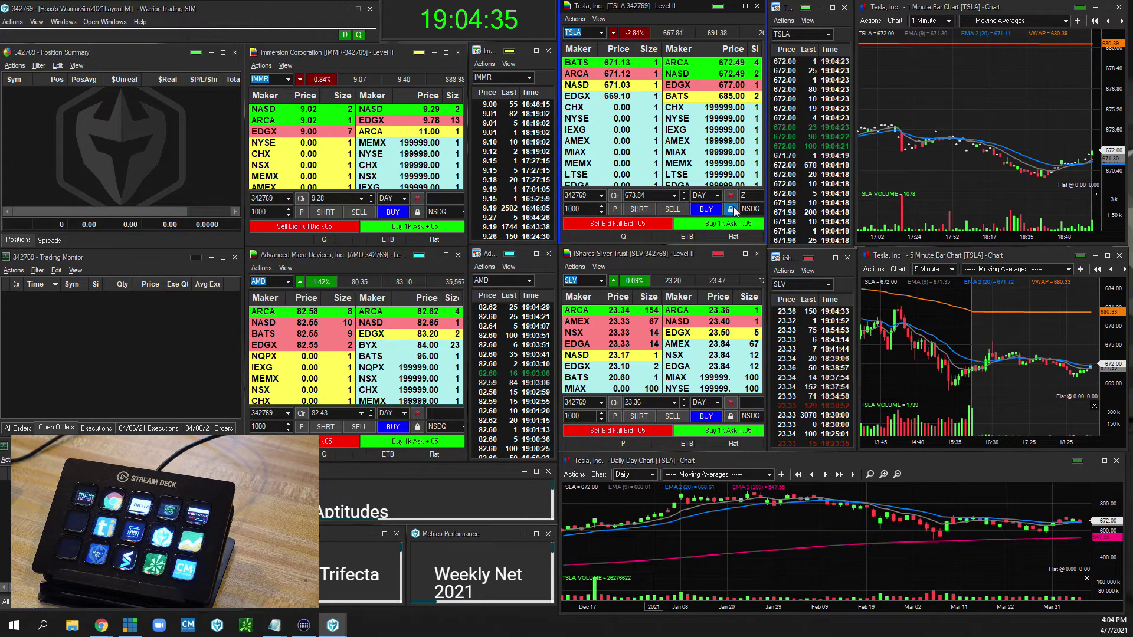
{"action": "left_click", "coordinate": [749, 195]}
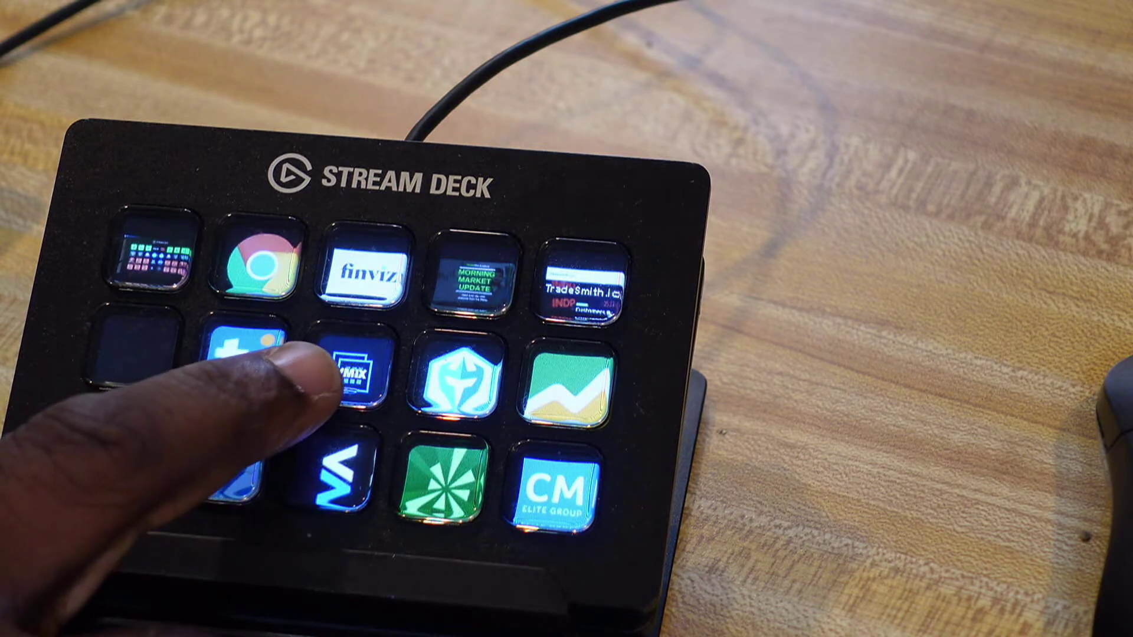
{"action": "left_click", "coordinate": [354, 369]}
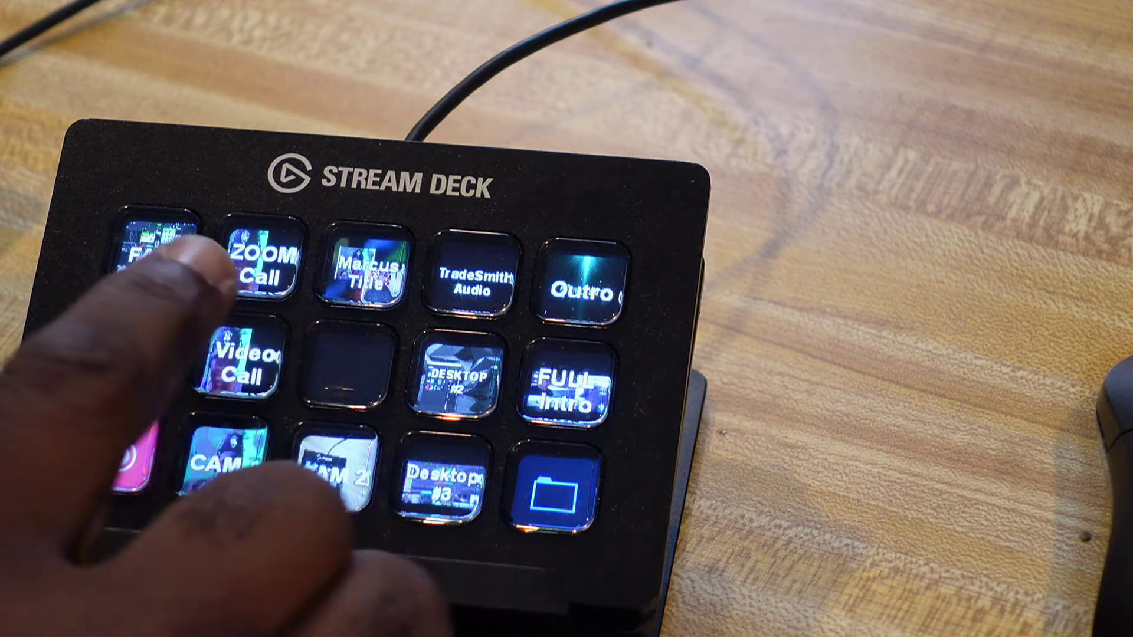
{"action": "left_click", "coordinate": [139, 354]}
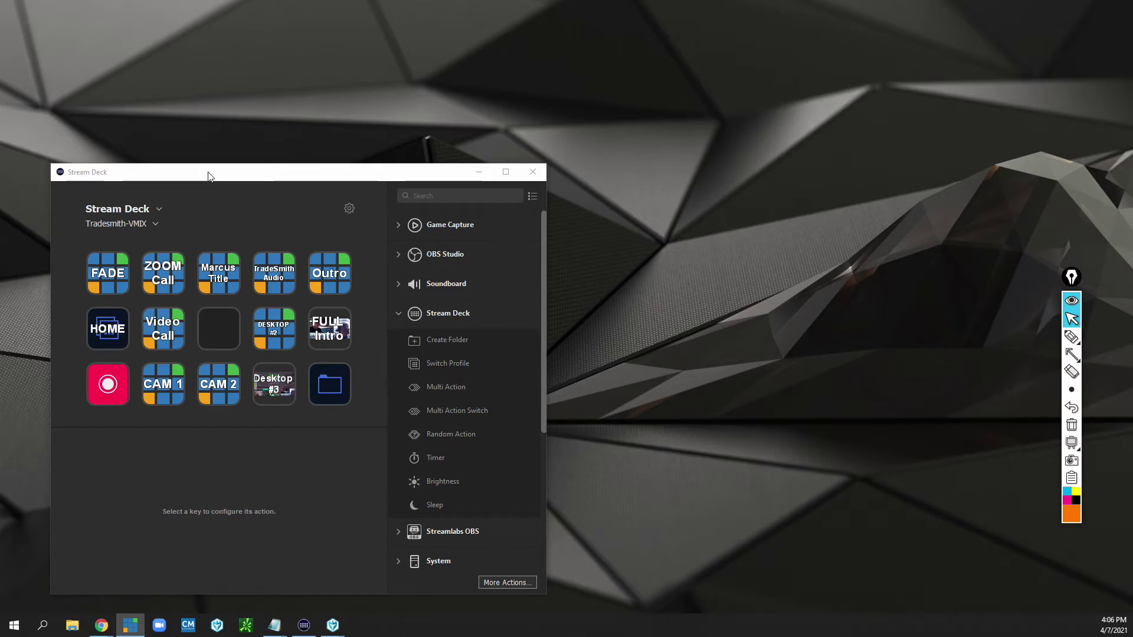
In the Stream Deck app, switch to the HOME profile and view the icon options of the Trade-Idea APP key.
{"action": "left_click_drag", "start_coordinate": [213, 172], "coordinate": [233, 106]}
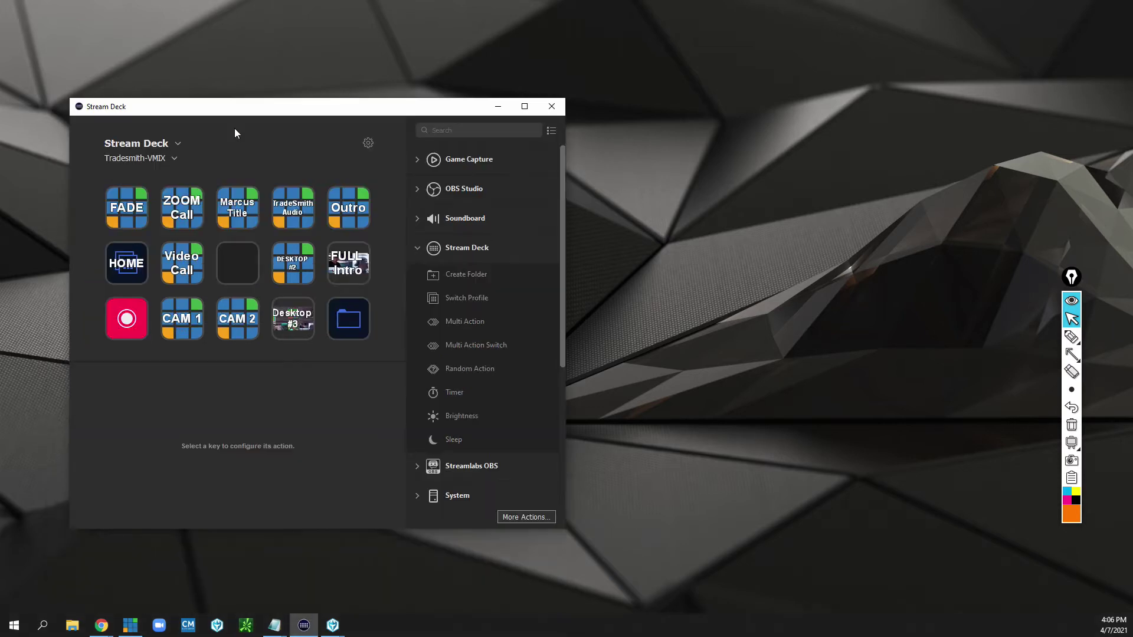
{"action": "left_click", "coordinate": [177, 158]}
{"action": "left_click", "coordinate": [151, 182]}
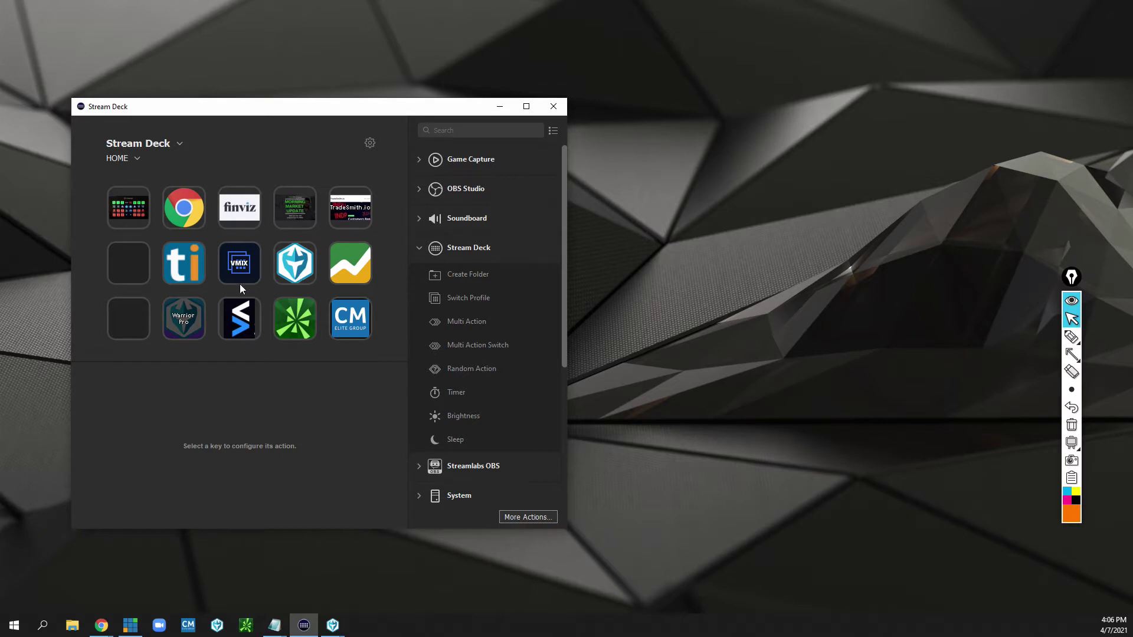
{"action": "left_click", "coordinate": [196, 265]}
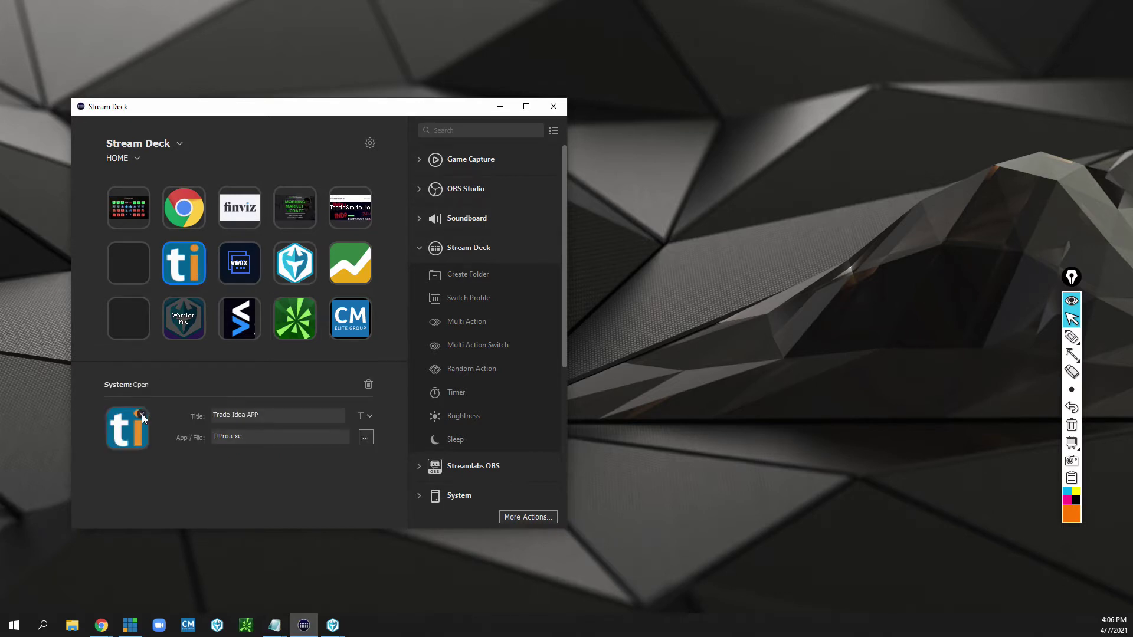
{"action": "left_click", "coordinate": [141, 416]}
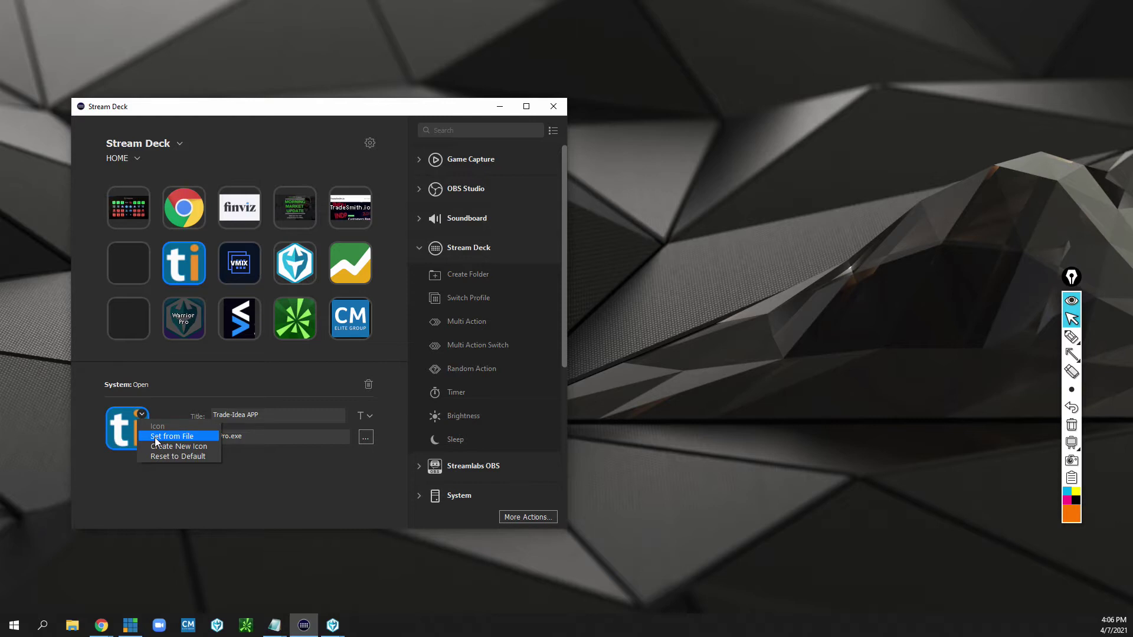
{"action": "left_click", "coordinate": [192, 369]}
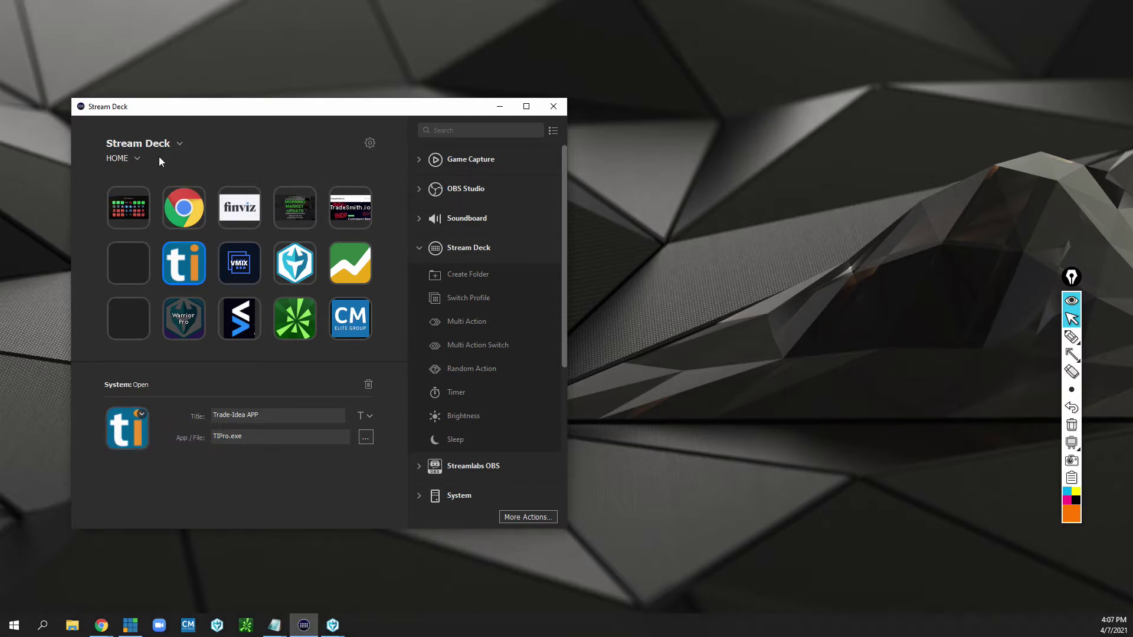
Switch to the Tradesmith-VMIX profile, view the keys inside its folder, and return to the profile's main page.
{"action": "left_click", "coordinate": [137, 158]}
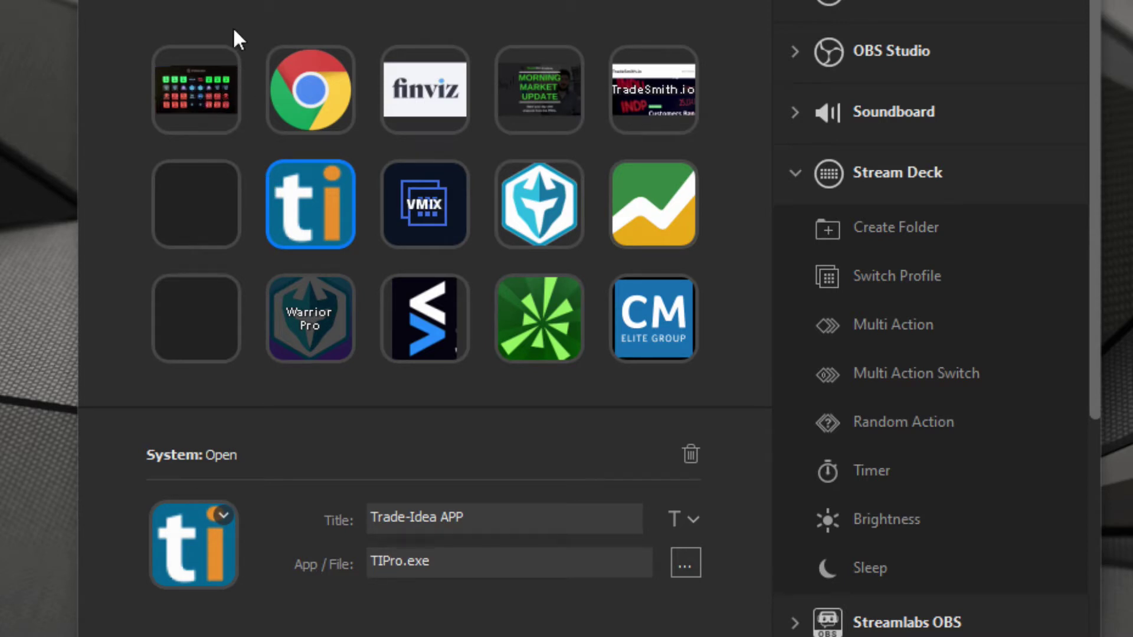
{"action": "left_click", "coordinate": [225, 3]}
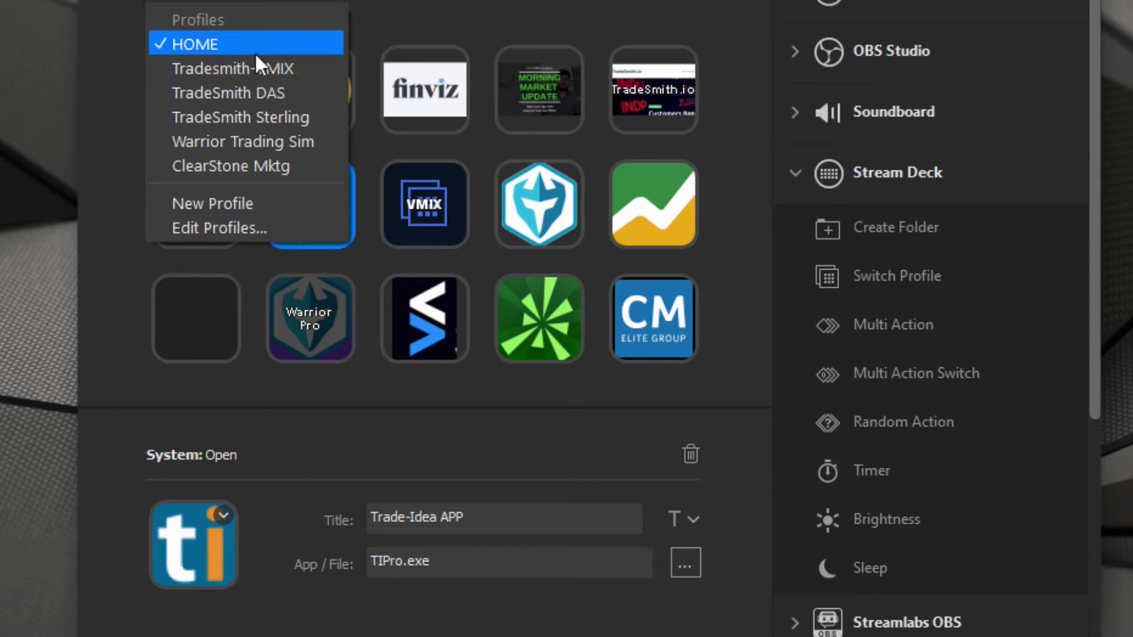
{"action": "left_click", "coordinate": [267, 70]}
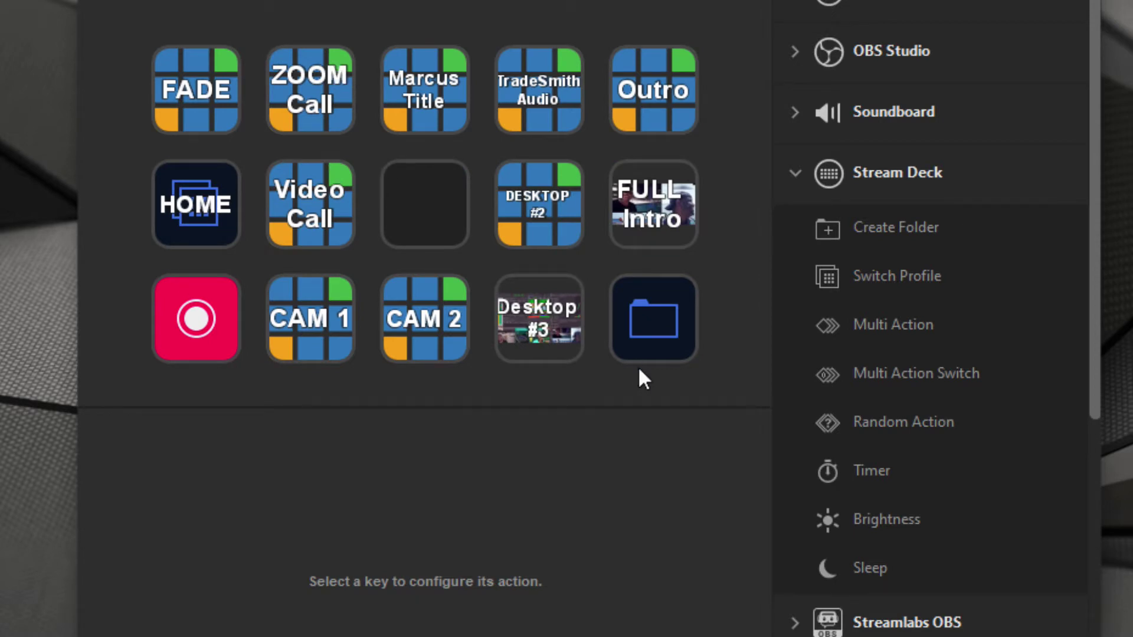
{"action": "double_click", "coordinate": [666, 327]}
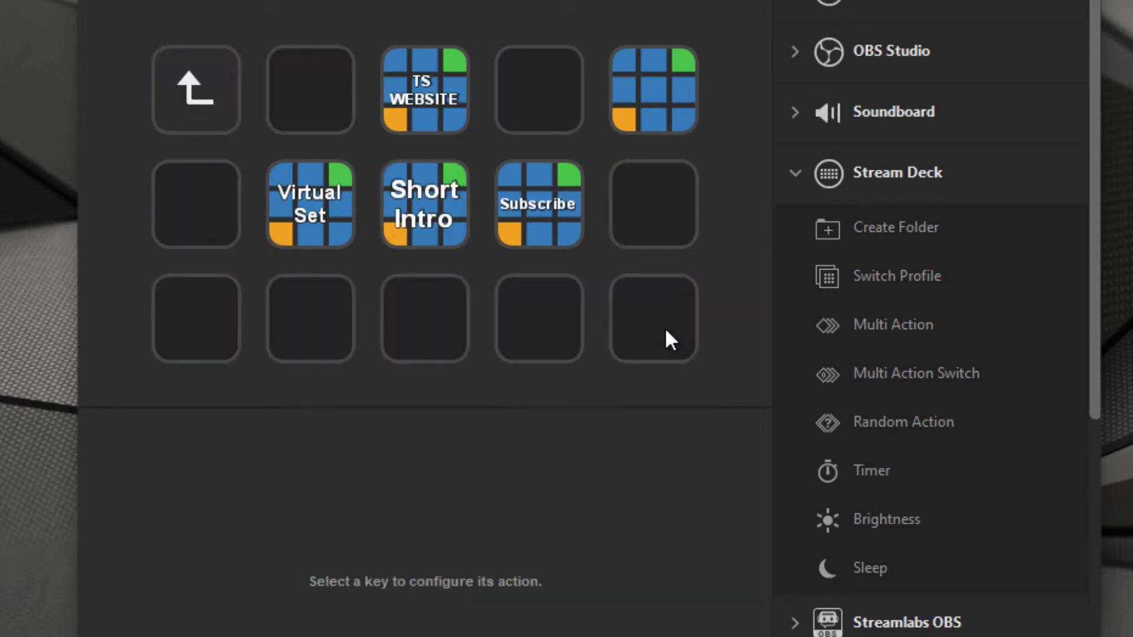
{"action": "left_click", "coordinate": [189, 85]}
{"action": "double_click", "coordinate": [203, 101]}
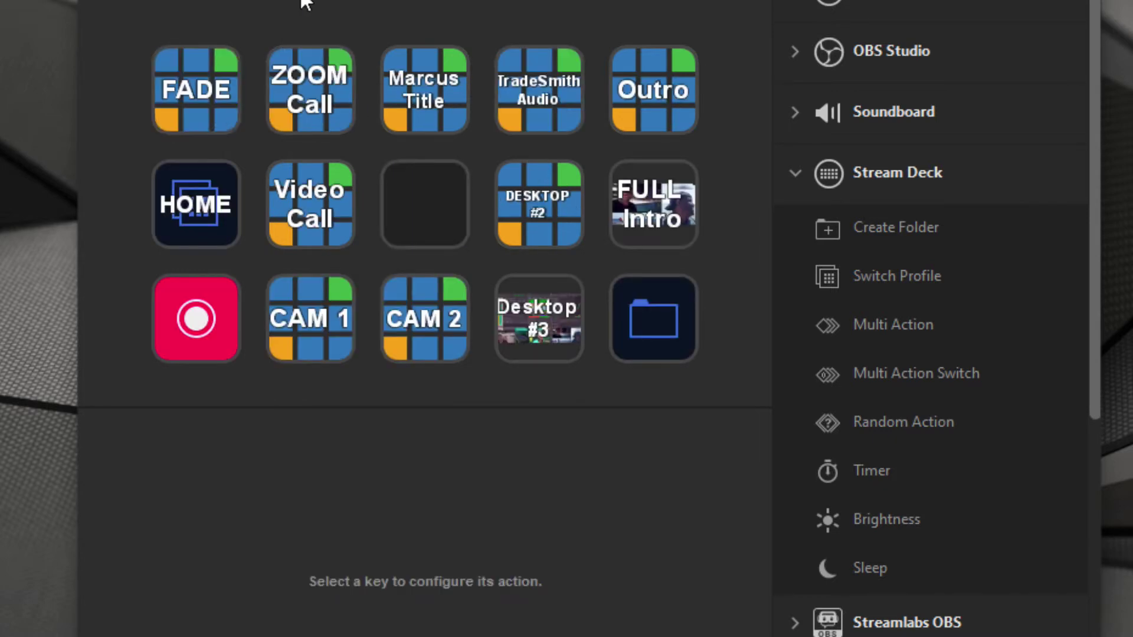
Switch to the Warrior Trading Sim profile and inspect the DAS profile-switch key and the Warrior Trading logo key.
{"action": "left_click", "coordinate": [309, 4]}
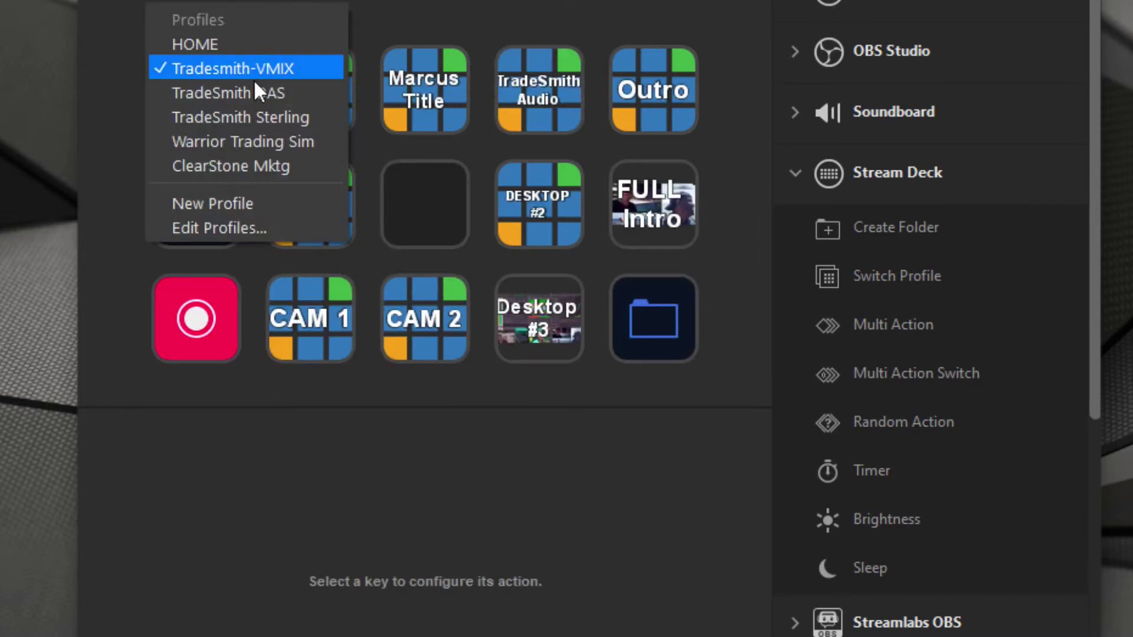
{"action": "left_click", "coordinate": [260, 142]}
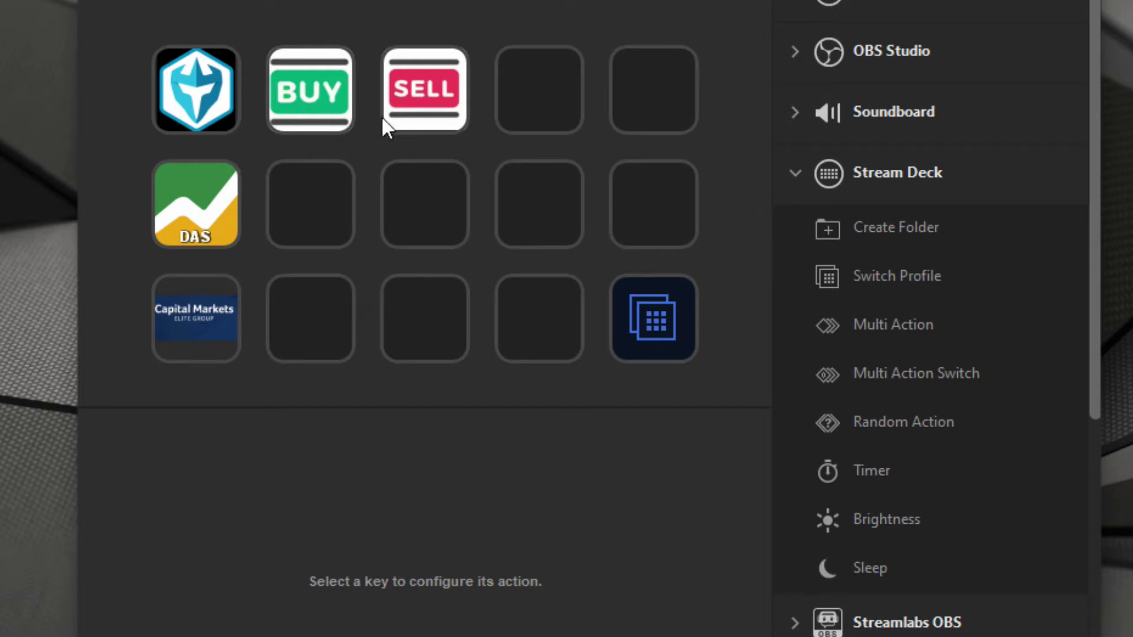
{"action": "left_click", "coordinate": [220, 207]}
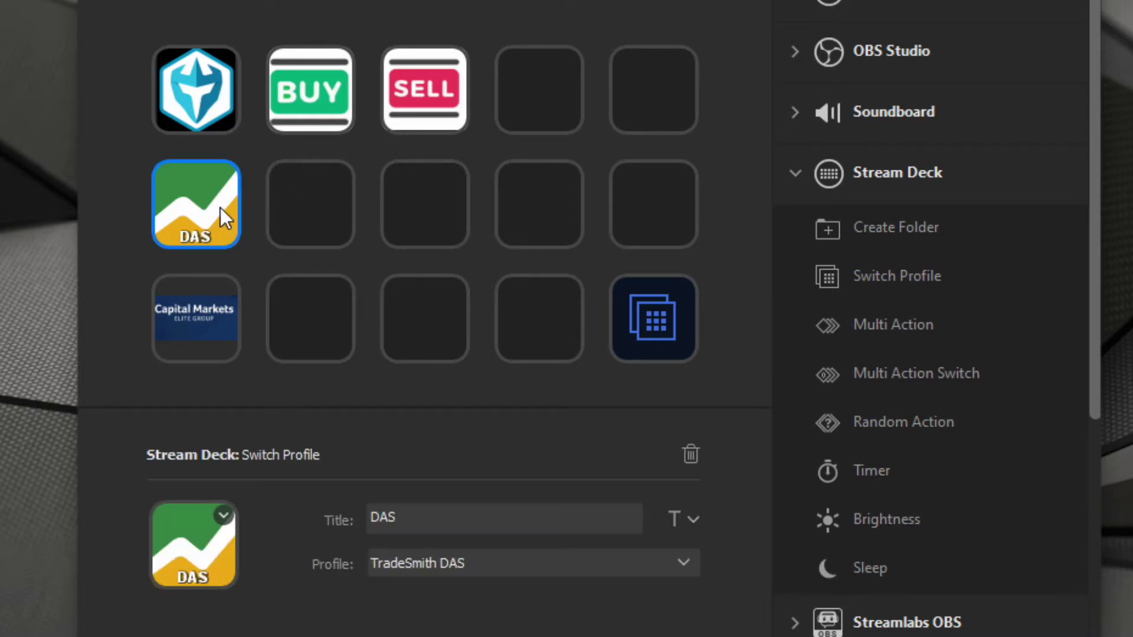
{"action": "left_click", "coordinate": [220, 108]}
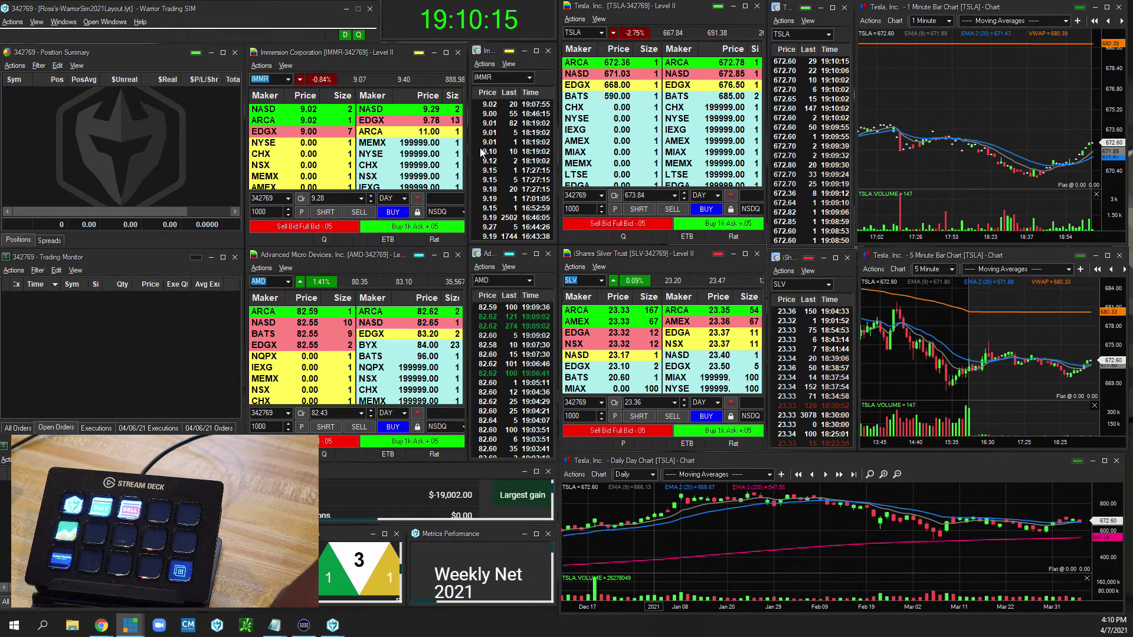
{"action": "left_click", "coordinate": [39, 24]}
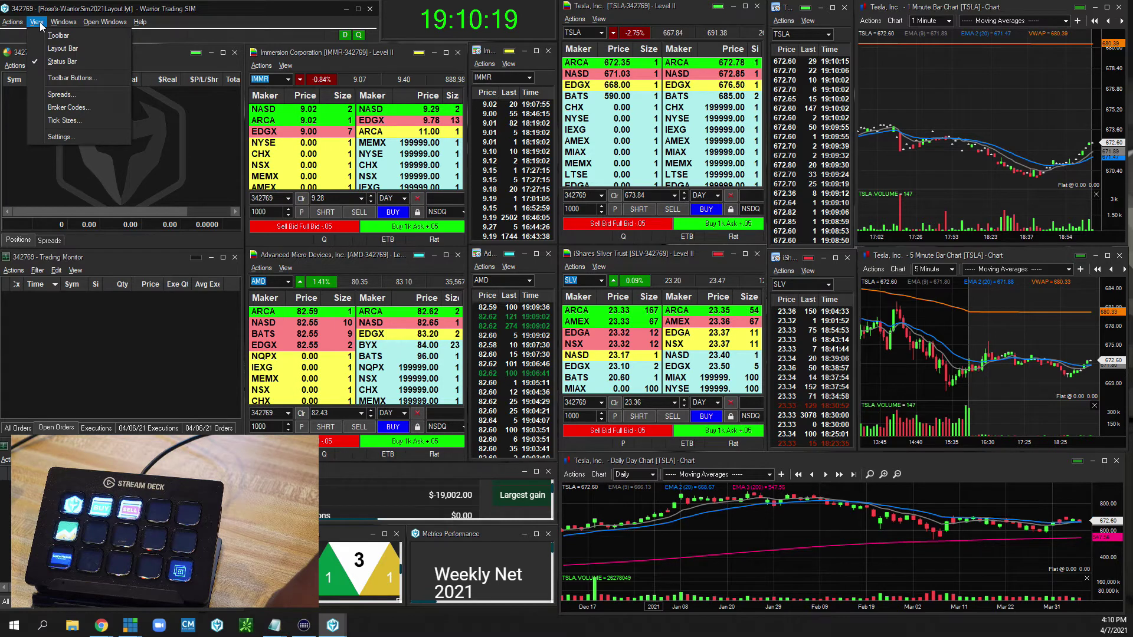
{"action": "left_click", "coordinate": [82, 136]}
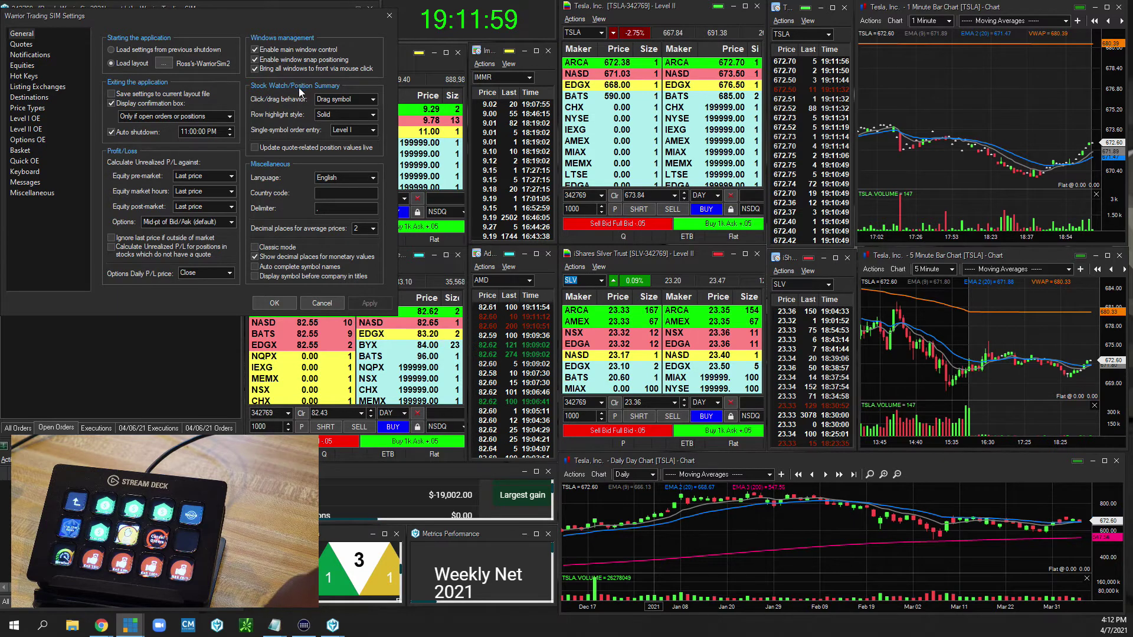
{"action": "left_click", "coordinate": [389, 17]}
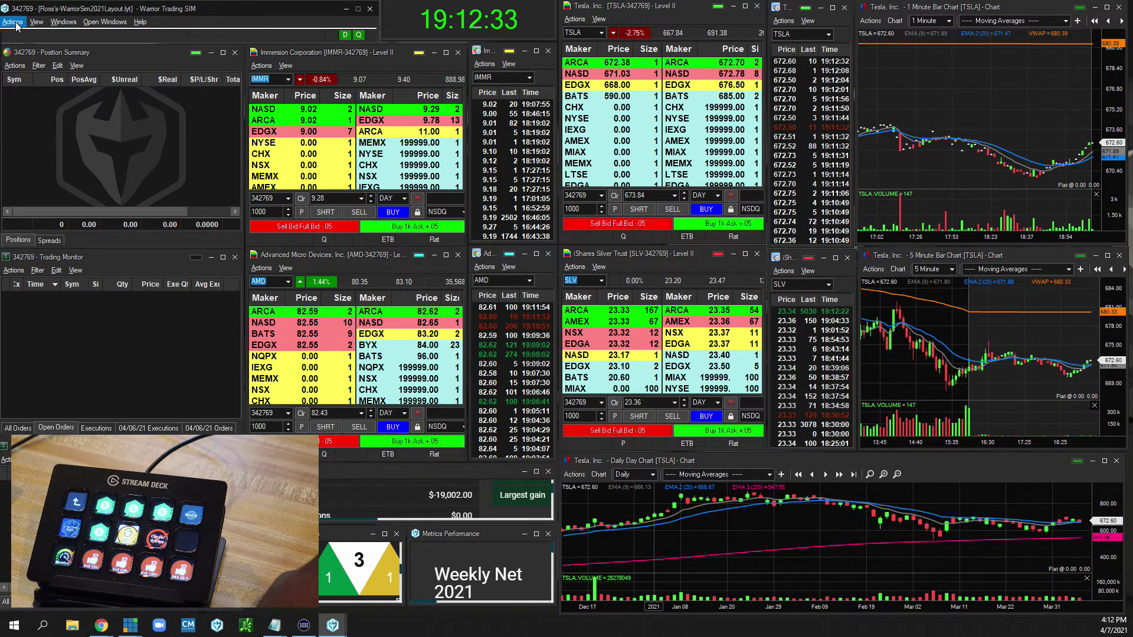
In the Warrior Trading Sim, open the hot keys settings to review the configured order shortcuts.
{"action": "left_click", "coordinate": [36, 22]}
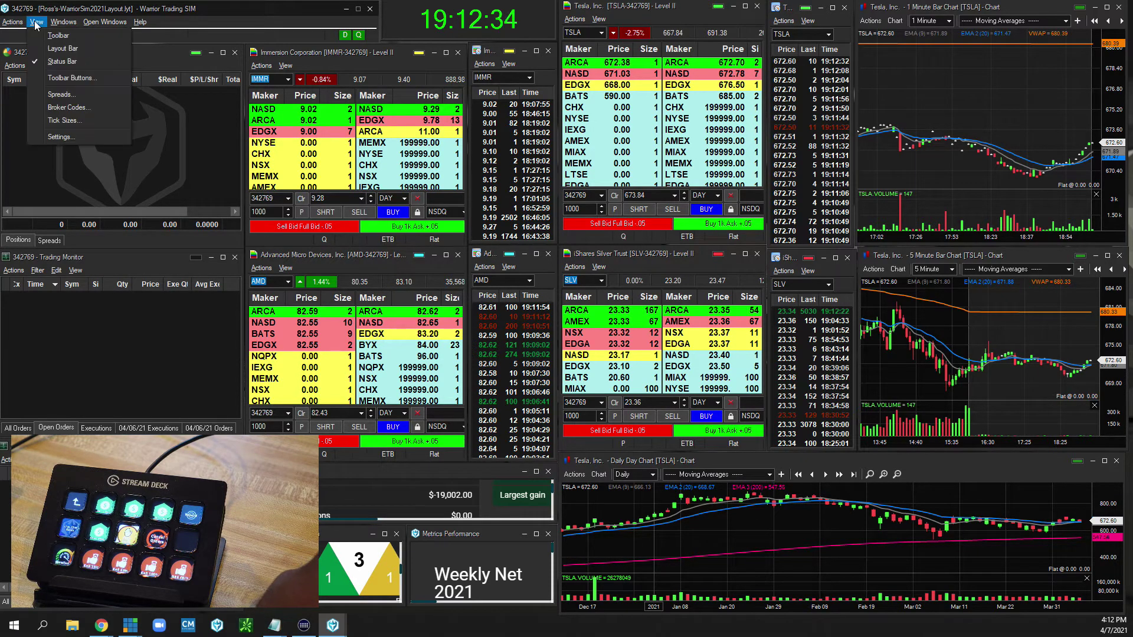
{"action": "left_click", "coordinate": [66, 140]}
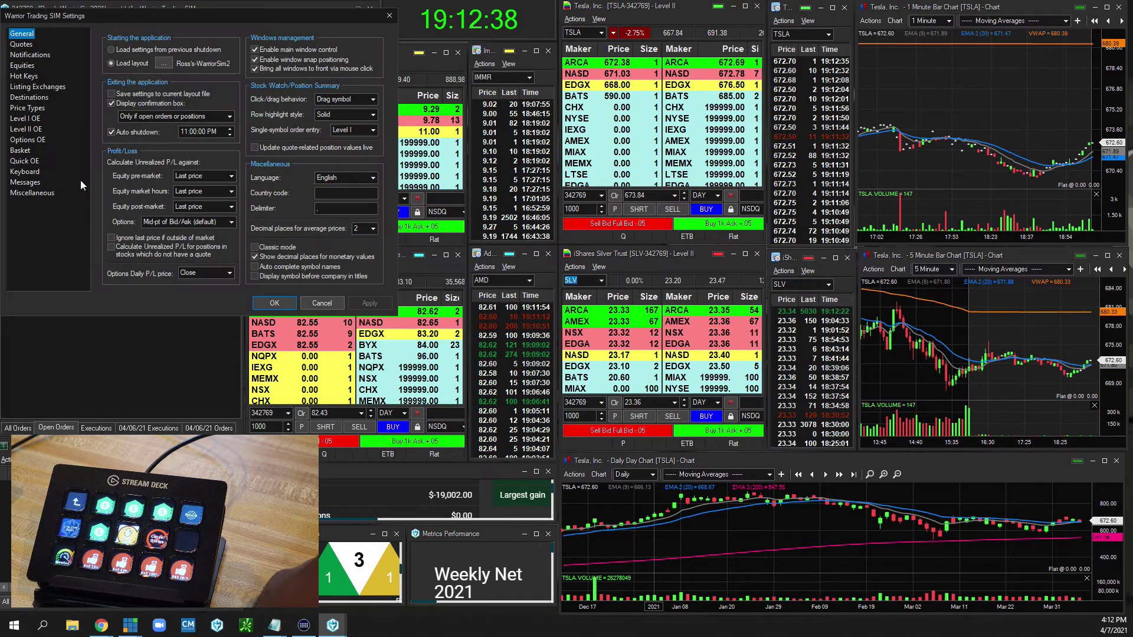
{"action": "left_click", "coordinate": [33, 77]}
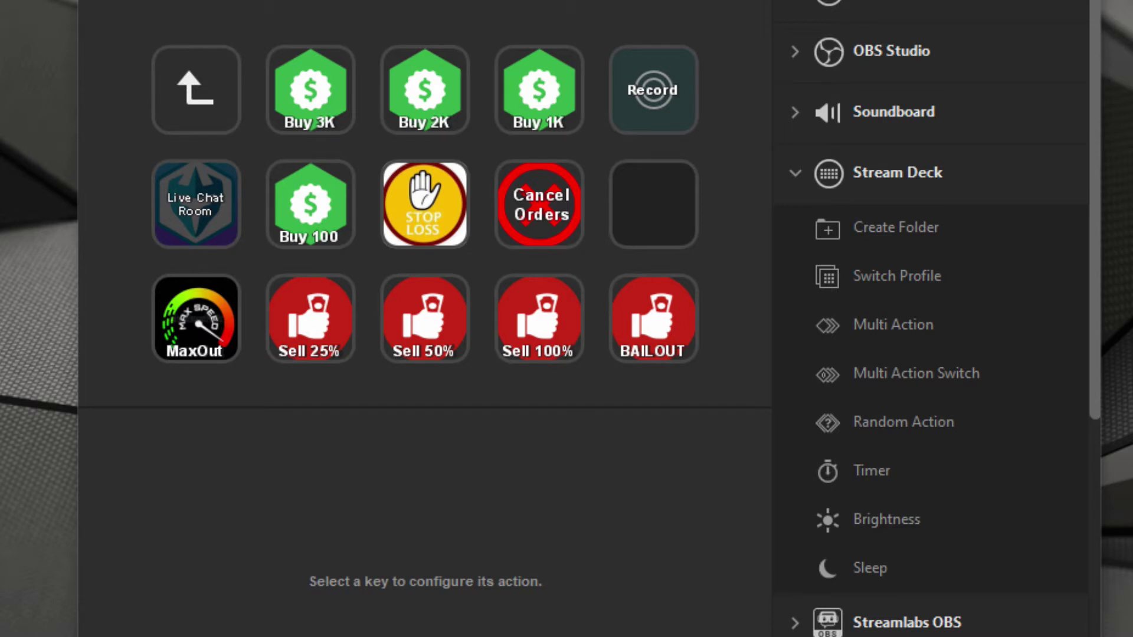
In the Stream Deck app, set the Buy 3K key's icon from the image file green-buy-it-right-pillar-icon-with-white-money-symbol.
{"action": "left_click", "coordinate": [335, 72]}
{"action": "left_click", "coordinate": [224, 513]}
{"action": "left_click", "coordinate": [284, 579]}
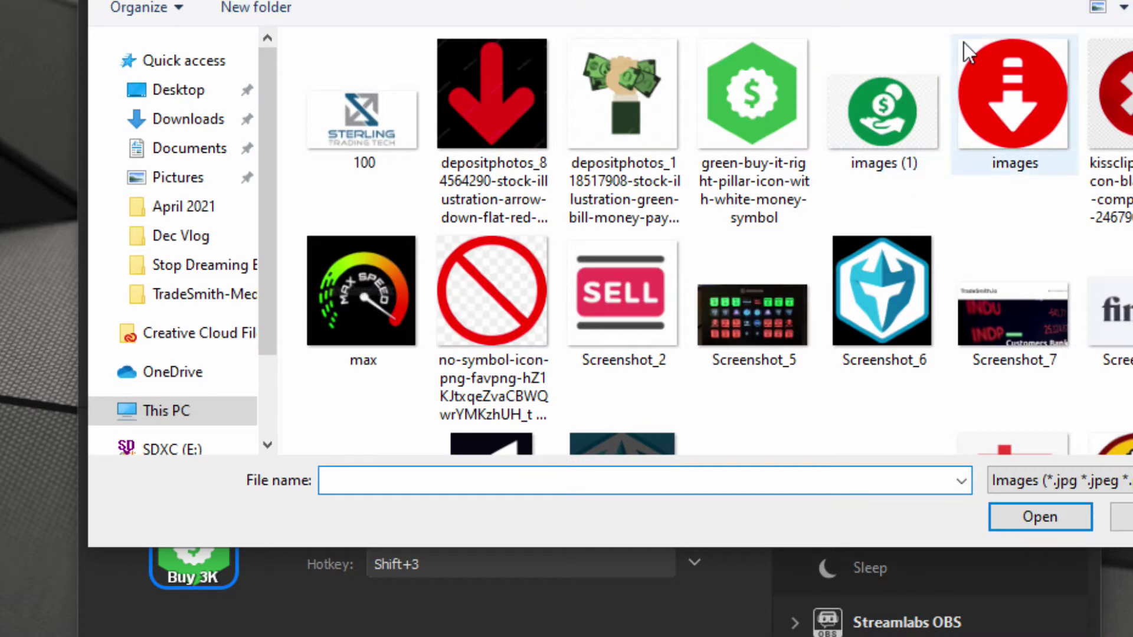
{"action": "left_click_drag", "start_coordinate": [696, 0], "coordinate": [756, 64]}
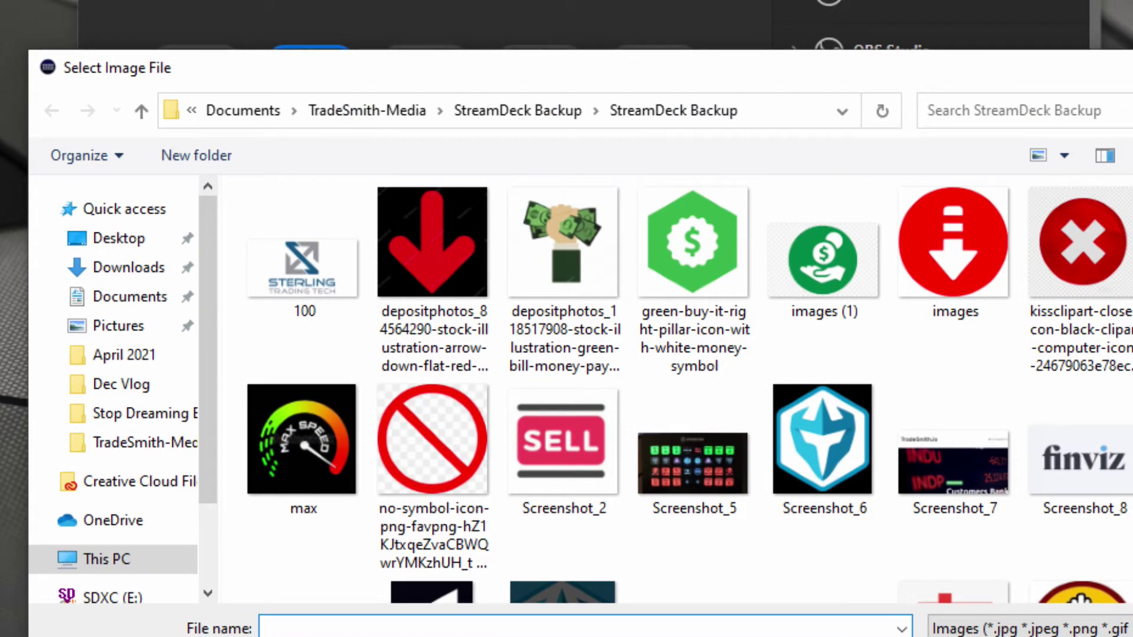
{"action": "double_click", "coordinate": [654, 227]}
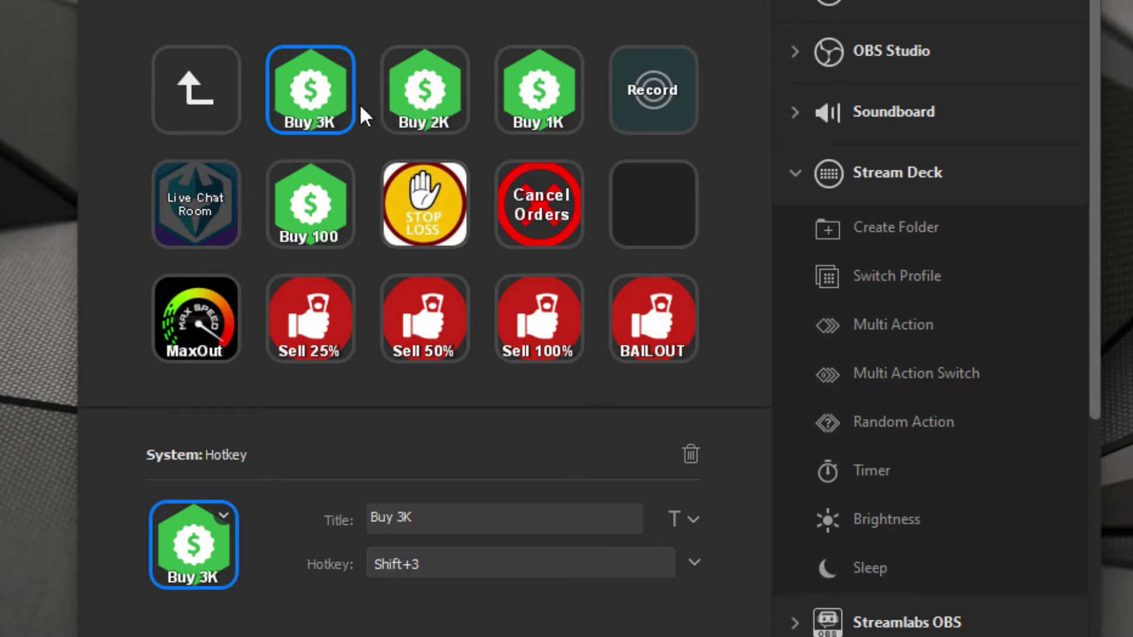
Inspect the hotkey assignments of the Buy 2K, Buy 1K, Buy 100 and Buy 3K keys.
{"action": "left_click", "coordinate": [450, 108]}
{"action": "left_click", "coordinate": [517, 110]}
{"action": "left_click", "coordinate": [333, 200]}
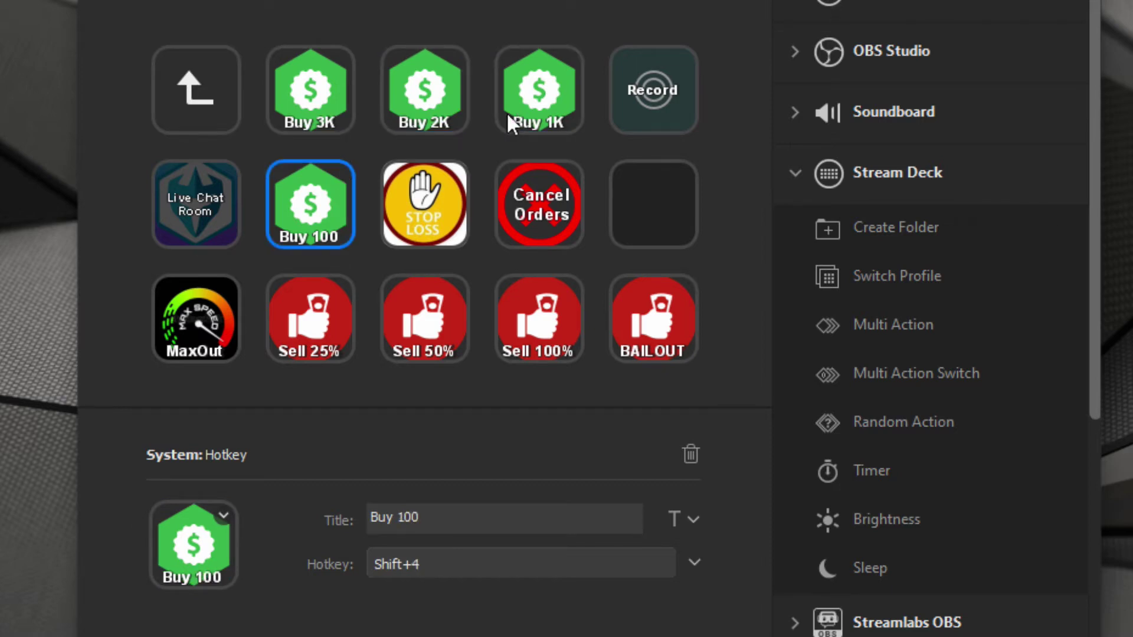
{"action": "left_click", "coordinate": [534, 114]}
{"action": "left_click", "coordinate": [331, 123]}
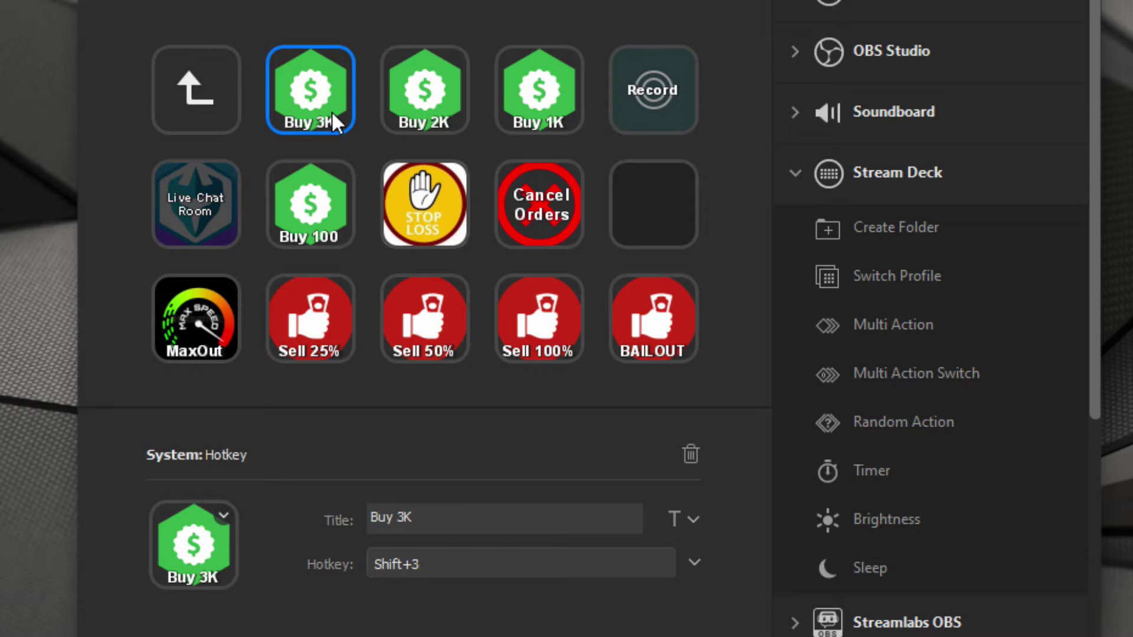
Inspect the hotkey assignment of the Buy 1K key in the Warrior Trading Sim buttons.
{"action": "left_click", "coordinate": [558, 113]}
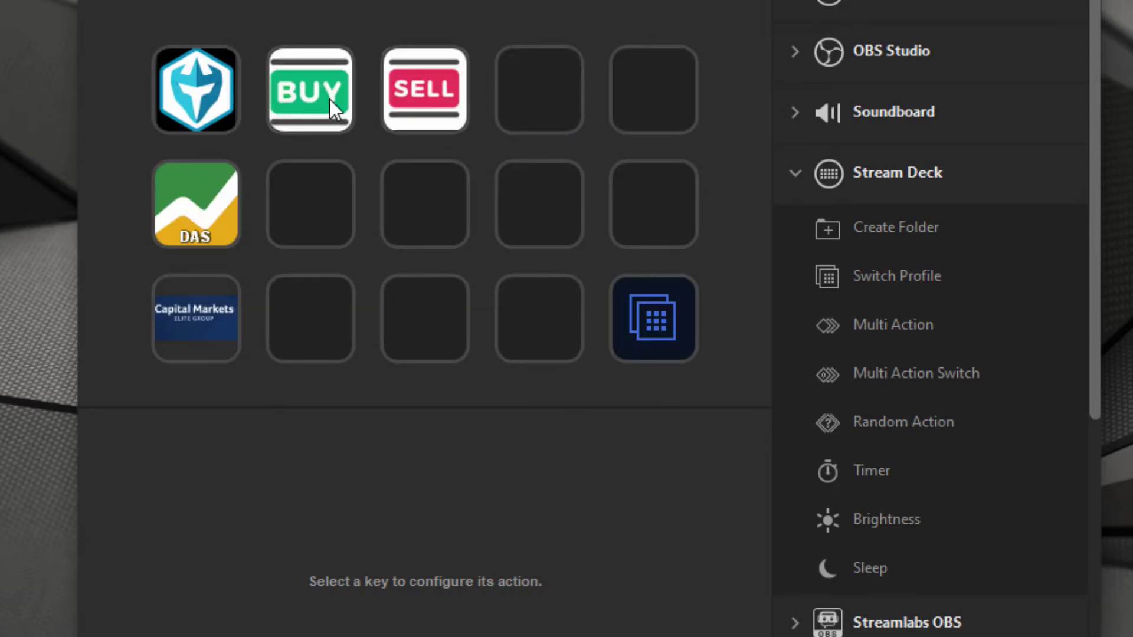
{"action": "left_click", "coordinate": [538, 106]}
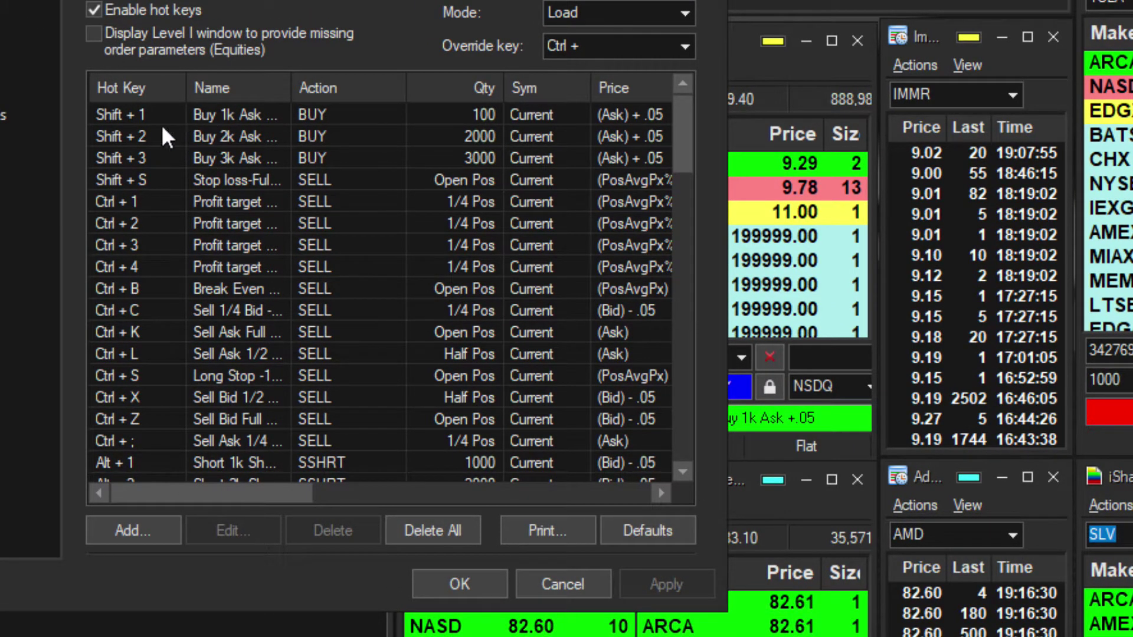
In the Warrior Trading Sim hot keys settings, edit the Shift + 1 buy hot key and set its quantity to 1000.
{"action": "left_click", "coordinate": [140, 113]}
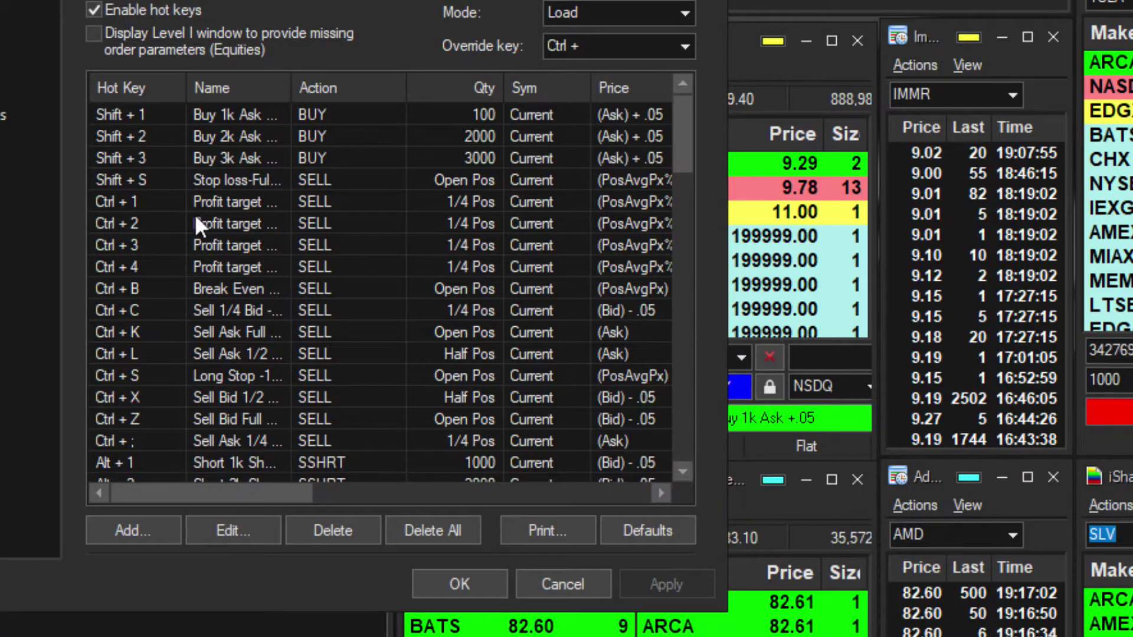
{"action": "left_click", "coordinate": [416, 113]}
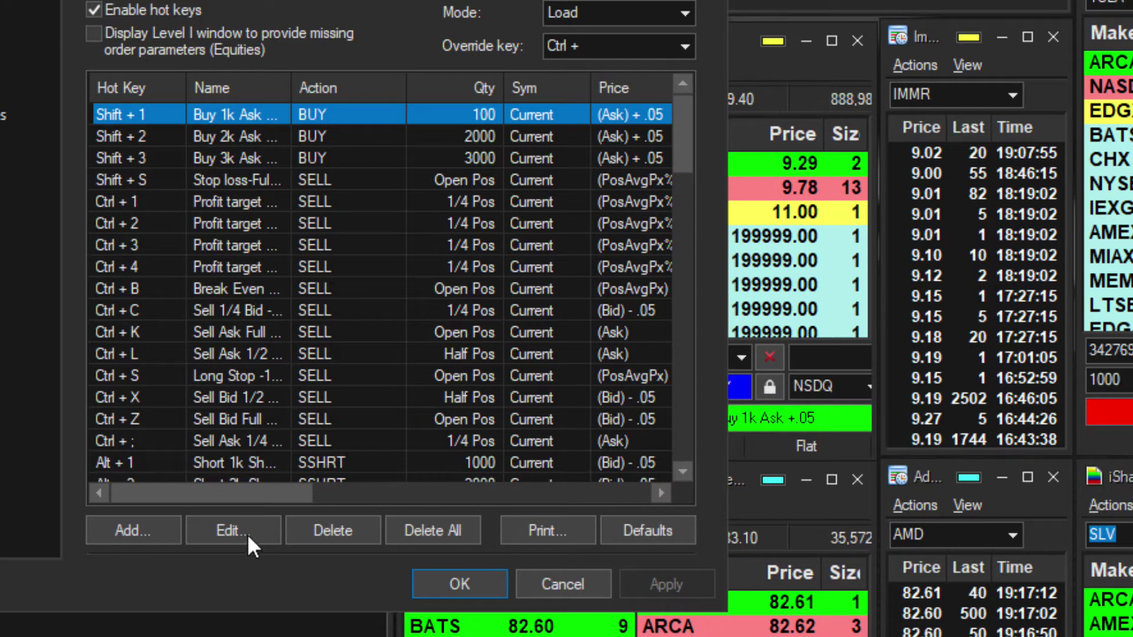
{"action": "left_click", "coordinate": [271, 522]}
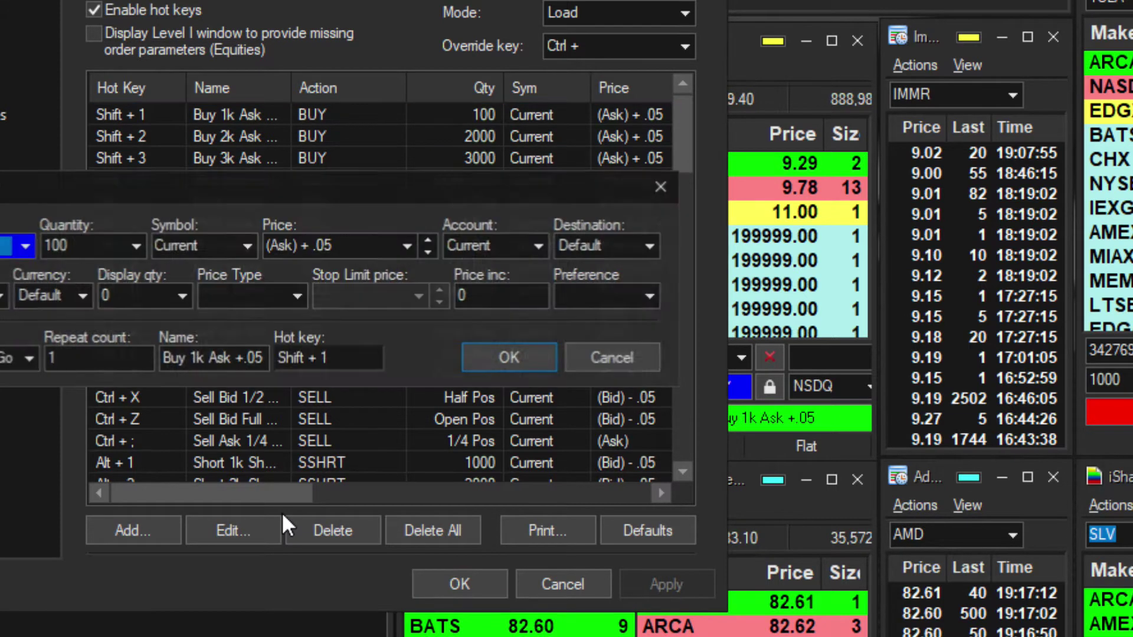
{"action": "left_click_drag", "start_coordinate": [228, 192], "coordinate": [358, 161]}
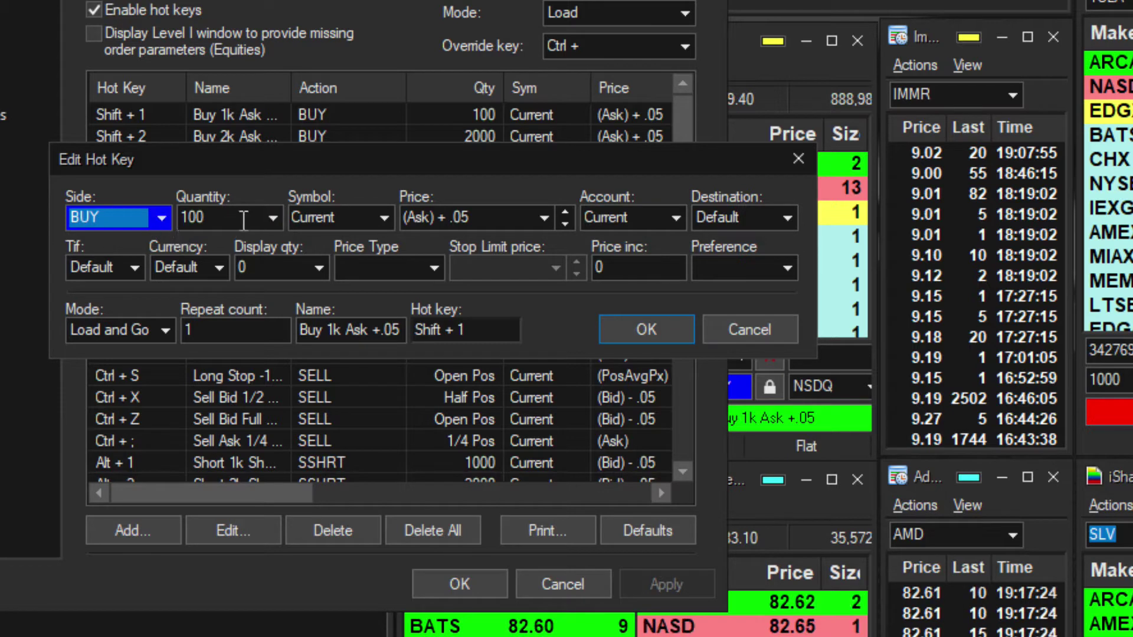
{"action": "left_click", "coordinate": [223, 221]}
{"action": "left_click", "coordinate": [223, 222]}
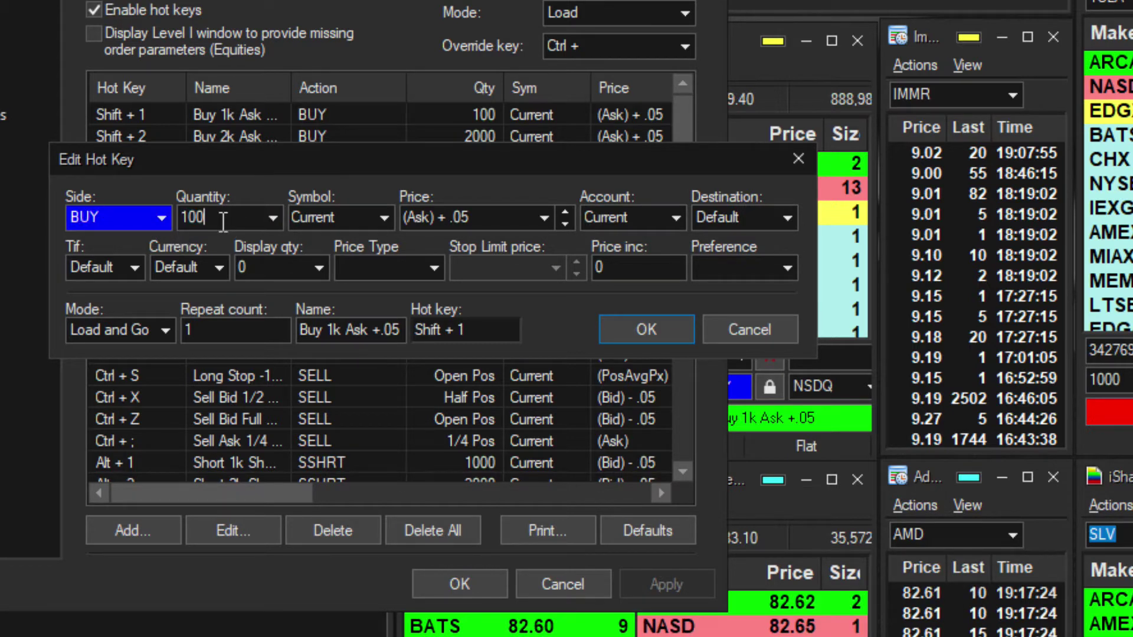
{"action": "type", "text": "0"}
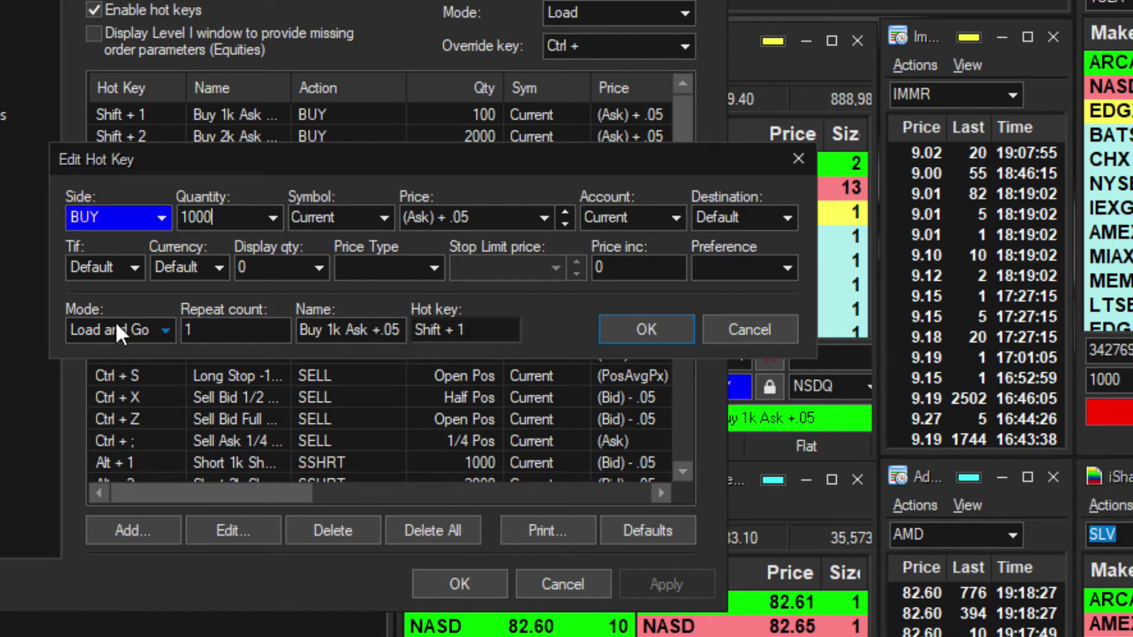
Keep Load and Go as the mode, check the name Buy 1k Ask +.05, and save the Shift + 1 hot key.
{"action": "left_click", "coordinate": [158, 328]}
{"action": "left_click", "coordinate": [172, 315]}
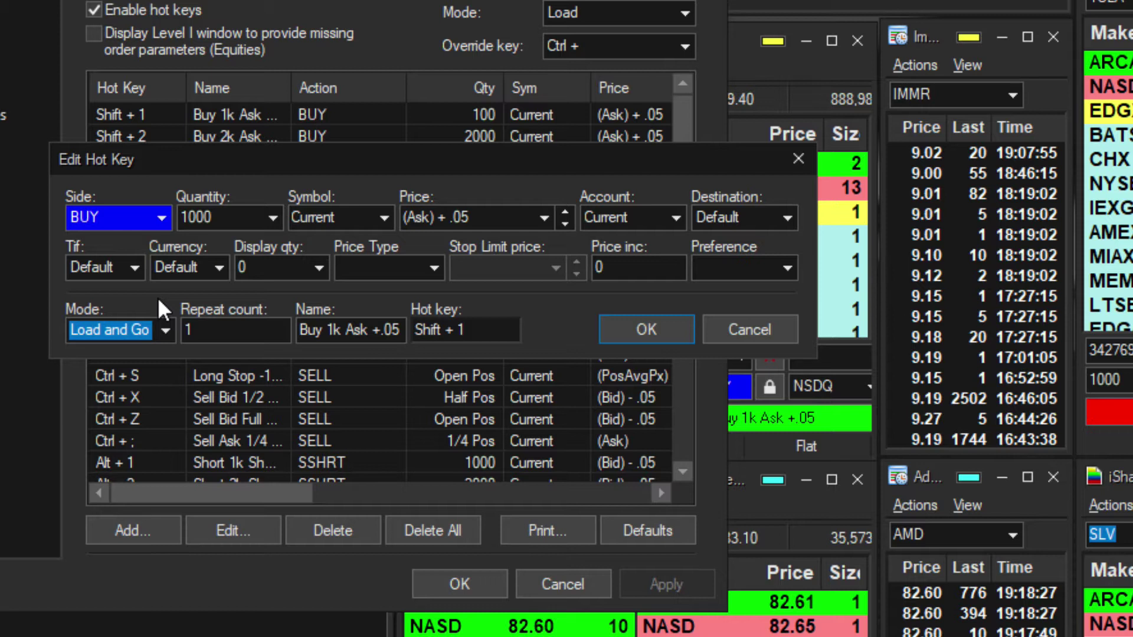
{"action": "left_click_drag", "start_coordinate": [300, 330], "coordinate": [396, 331]}
{"action": "left_click", "coordinate": [639, 328]}
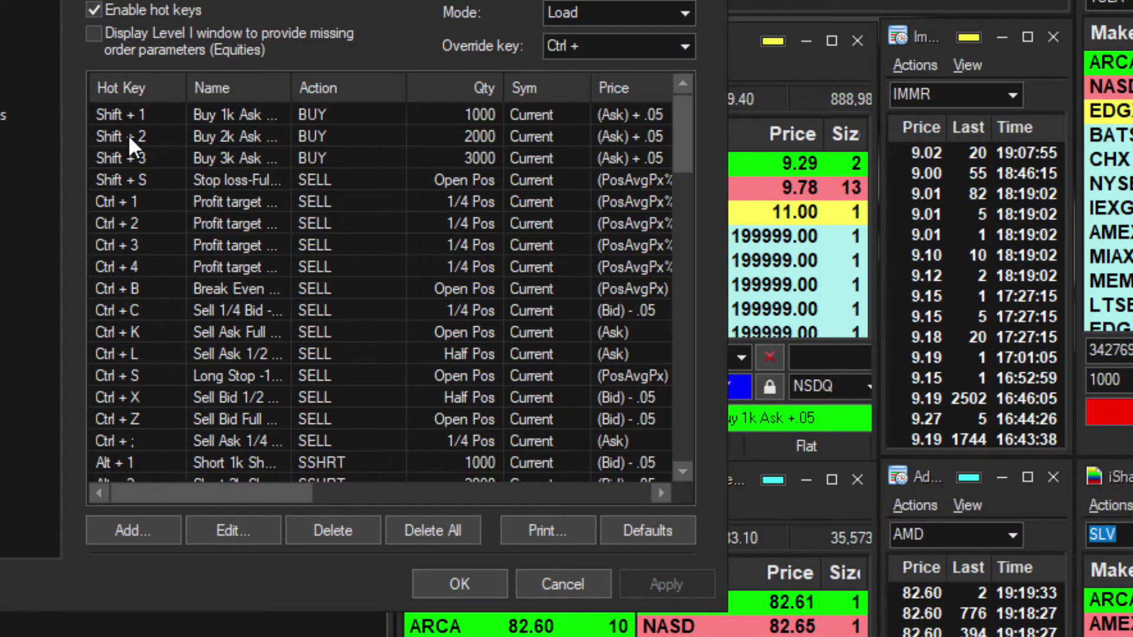
Open the Shift + 2 buy hot key to review its settings, close it, and check the Shift + 3 entry.
{"action": "left_click", "coordinate": [135, 134]}
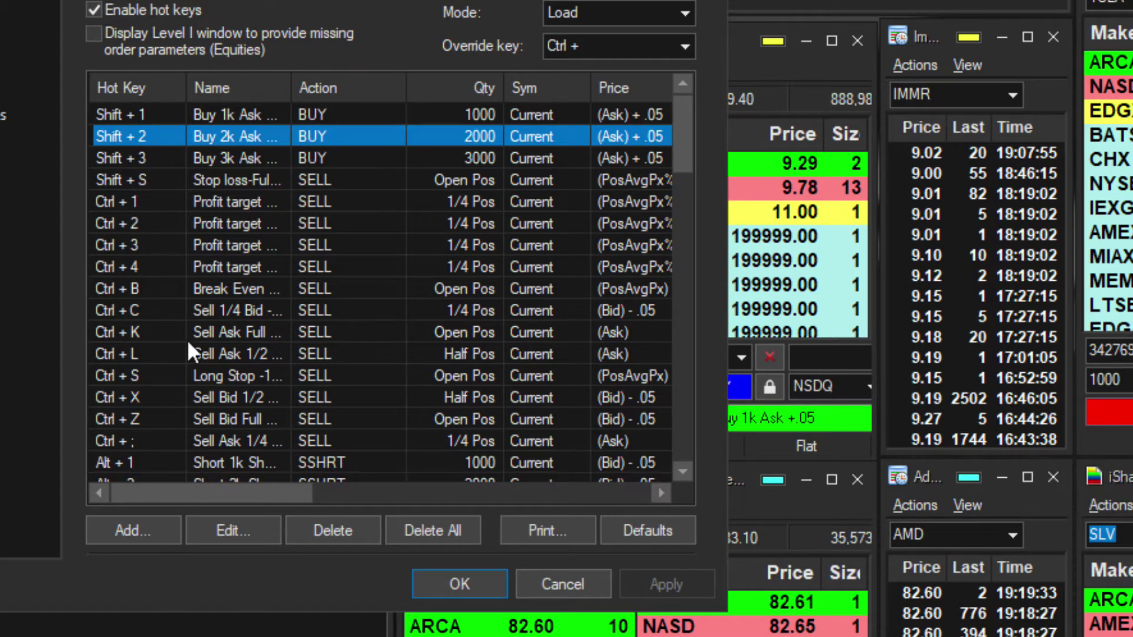
{"action": "left_click", "coordinate": [238, 530]}
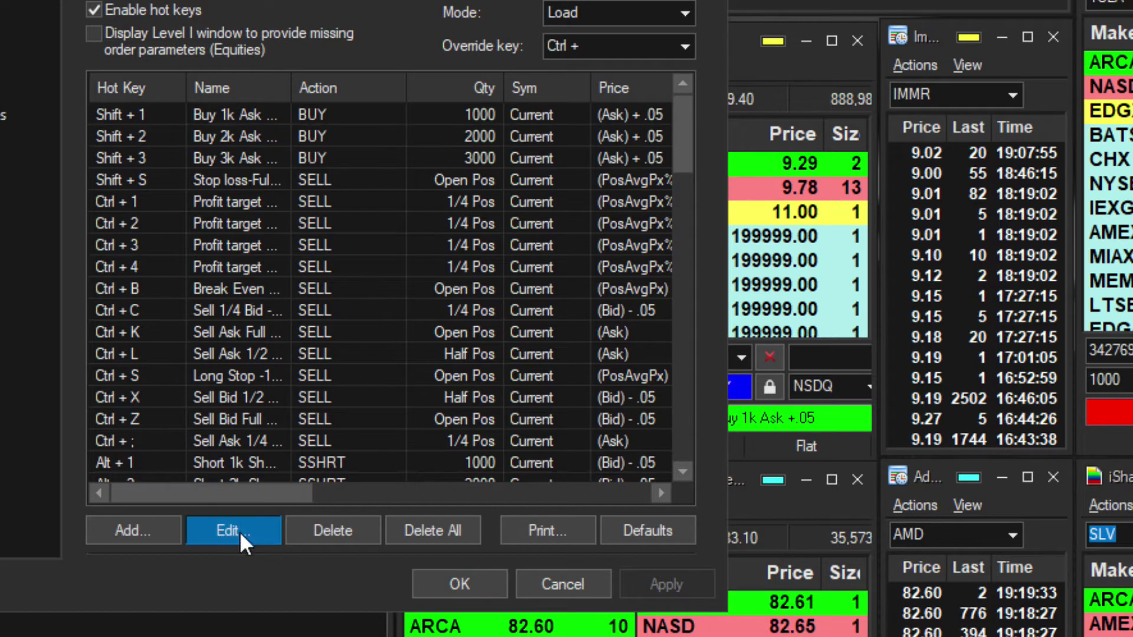
{"action": "double_click", "coordinate": [151, 131]}
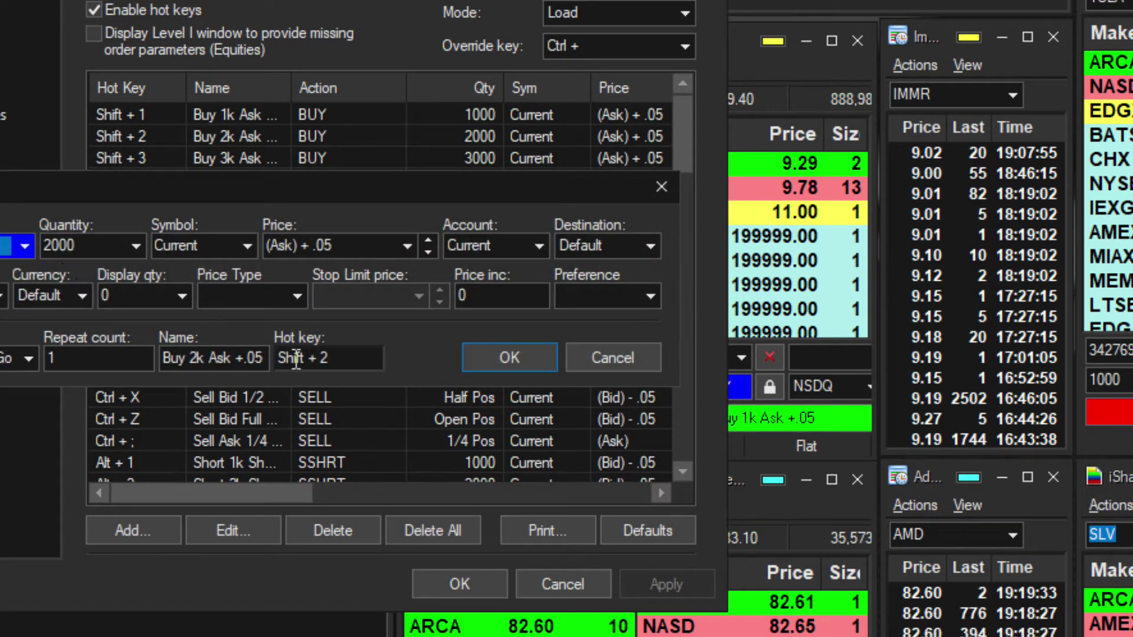
{"action": "left_click", "coordinate": [339, 358]}
{"action": "left_click", "coordinate": [515, 359]}
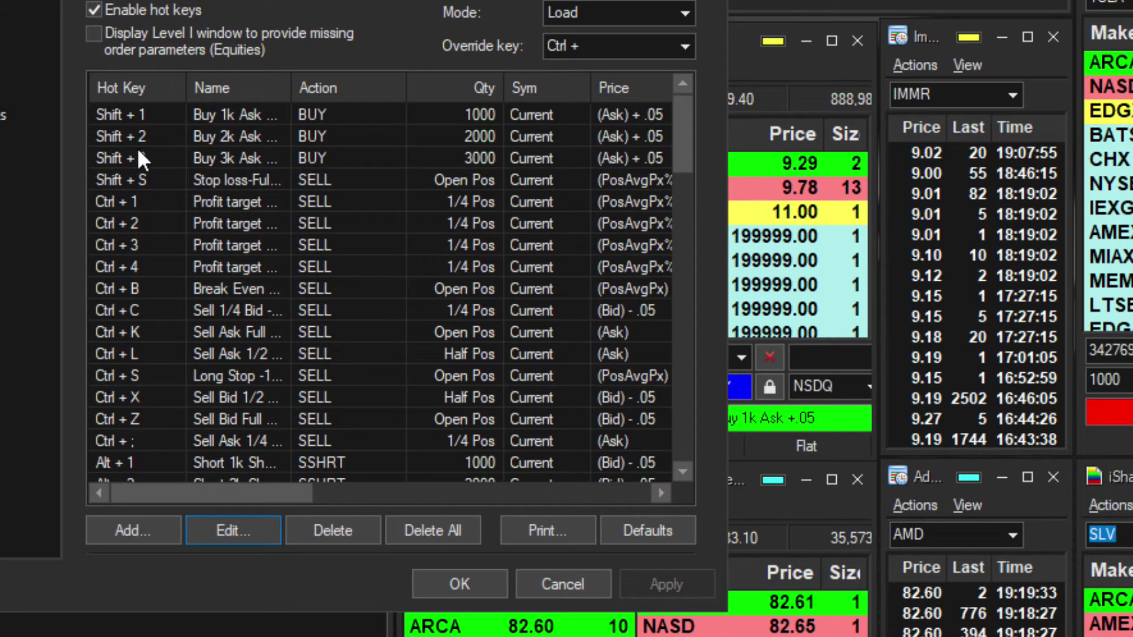
{"action": "left_click", "coordinate": [155, 158]}
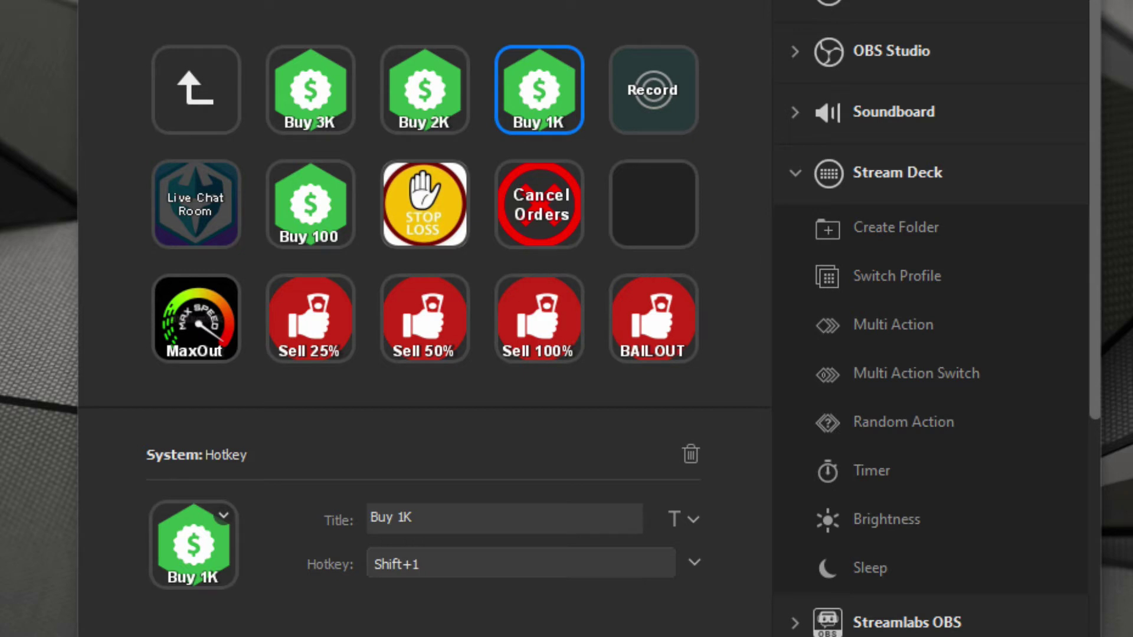
Inspect the Cancel Orders key in the Stream Deck app and look through the order entries in the Sim's hot keys list.
{"action": "left_click", "coordinate": [555, 192]}
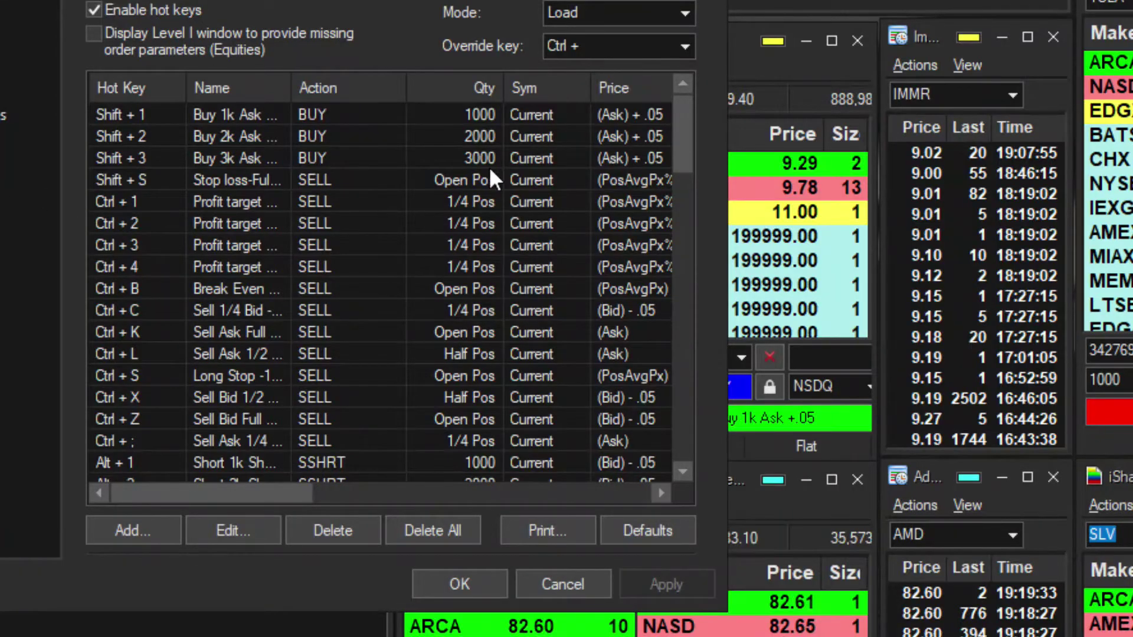
{"action": "scroll", "coordinate": [292, 324], "scroll_direction": "down", "scroll_amount": 6}
{"action": "scroll", "coordinate": [301, 359], "scroll_direction": "up", "scroll_amount": 6}
{"action": "scroll", "coordinate": [203, 301], "scroll_direction": "down", "scroll_amount": 4}
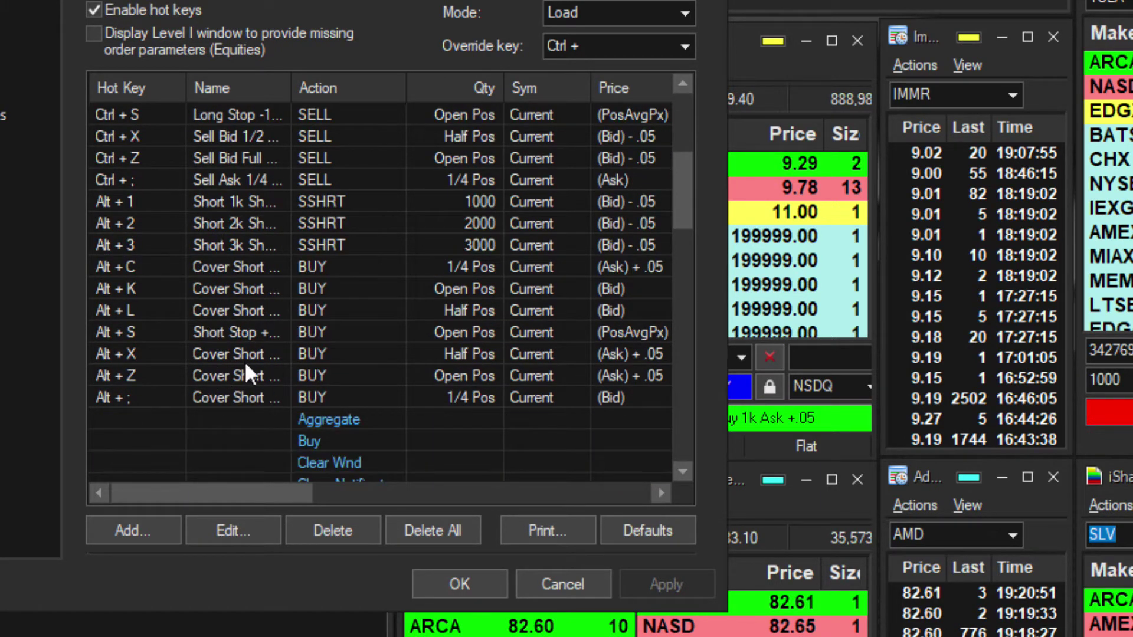
{"action": "scroll", "coordinate": [226, 354], "scroll_direction": "up", "scroll_amount": 2}
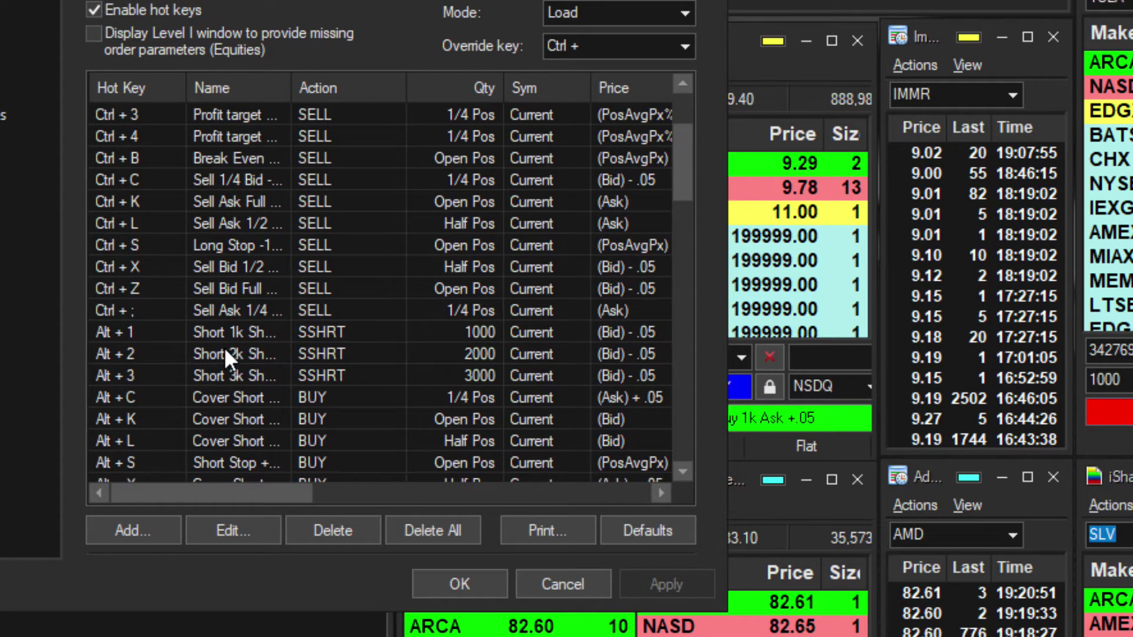
{"action": "scroll", "coordinate": [224, 347], "scroll_direction": "up", "scroll_amount": 1}
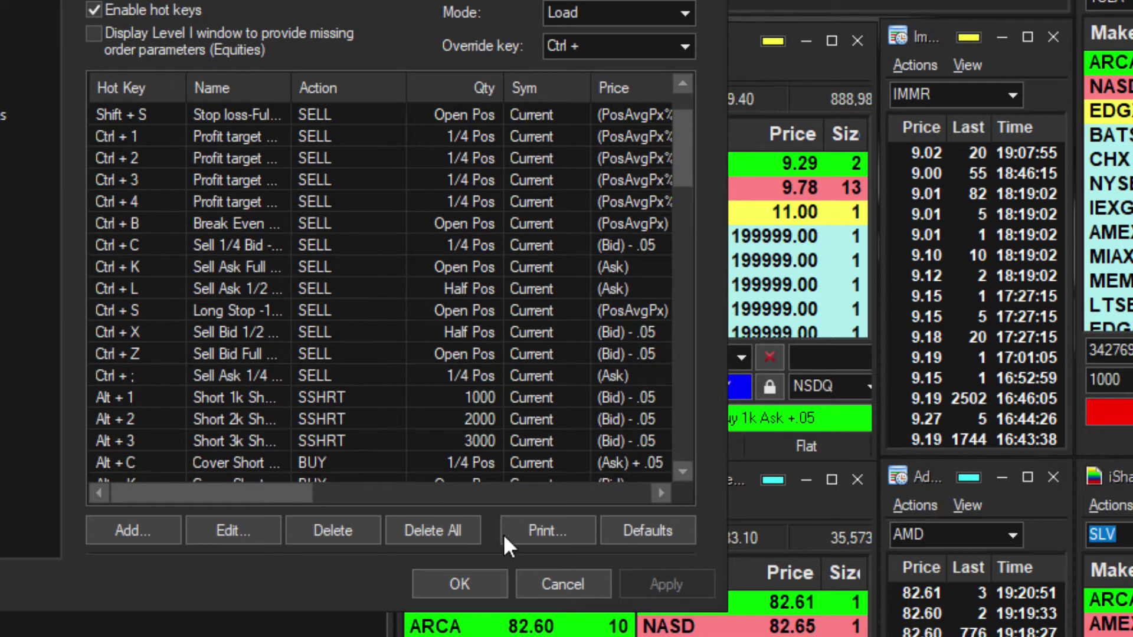
Open the print options for the hot keys list, view the available printers, and close without printing.
{"action": "left_click", "coordinate": [565, 529]}
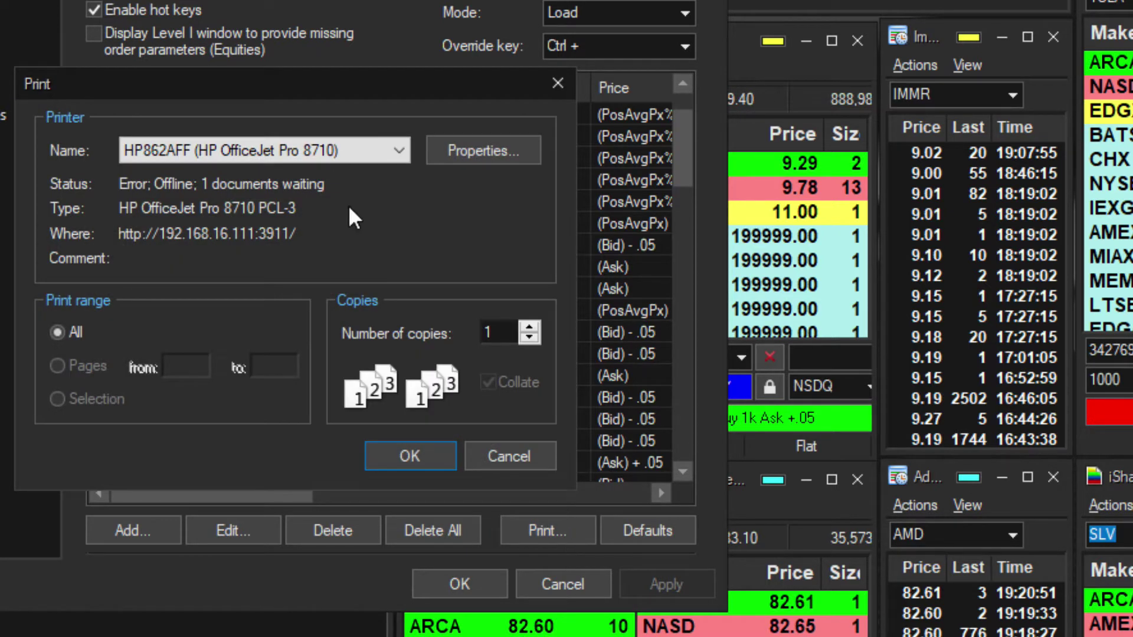
{"action": "left_click", "coordinate": [389, 150]}
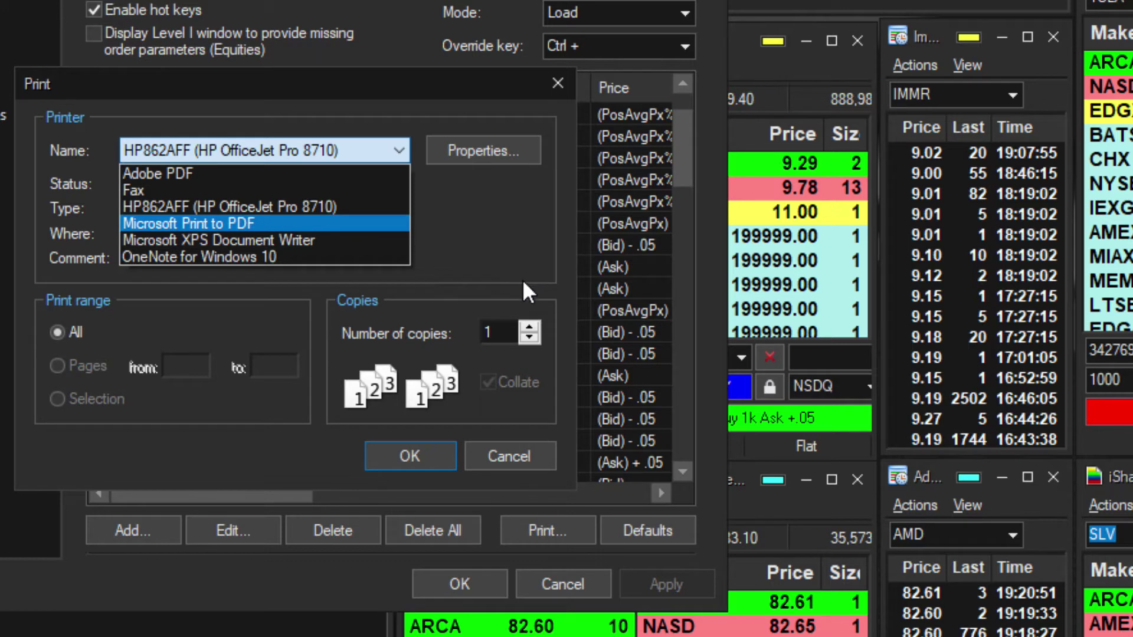
{"action": "left_click", "coordinate": [560, 83]}
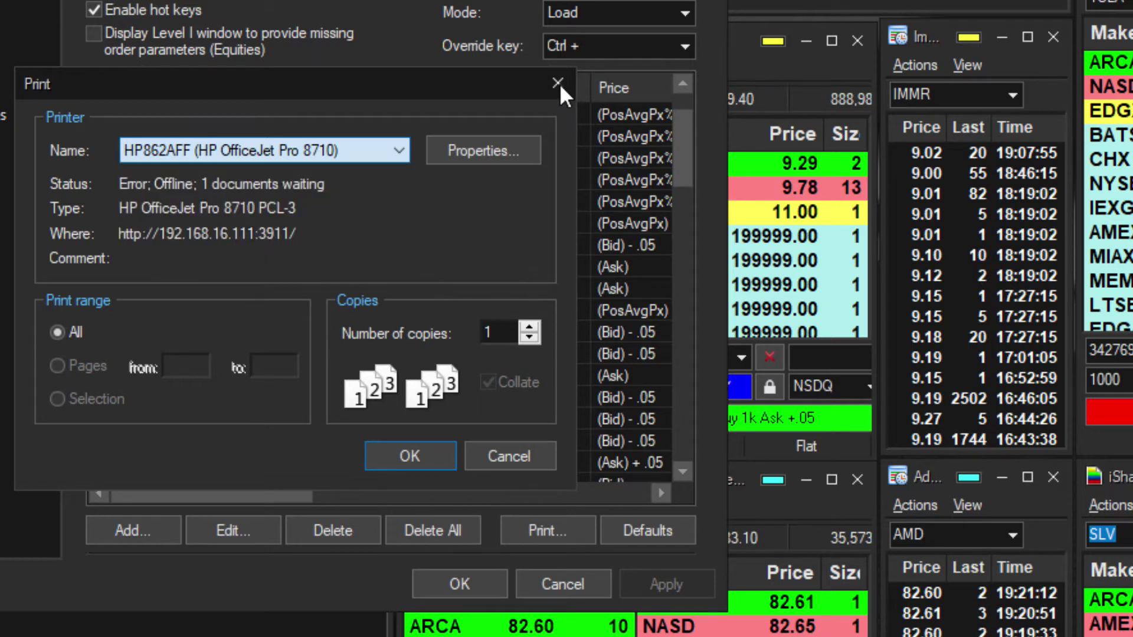
{"action": "left_click", "coordinate": [560, 88]}
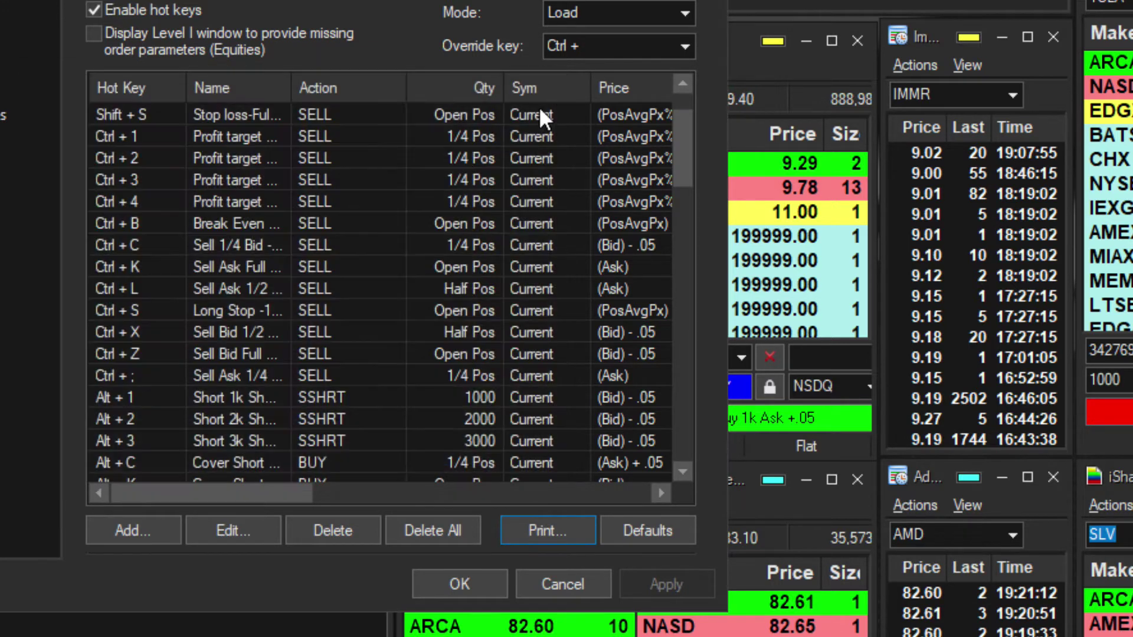
Look through the sell, short and cover hot keys, and widen the list's Name column.
{"action": "scroll", "coordinate": [214, 218], "scroll_direction": "down", "scroll_amount": 1}
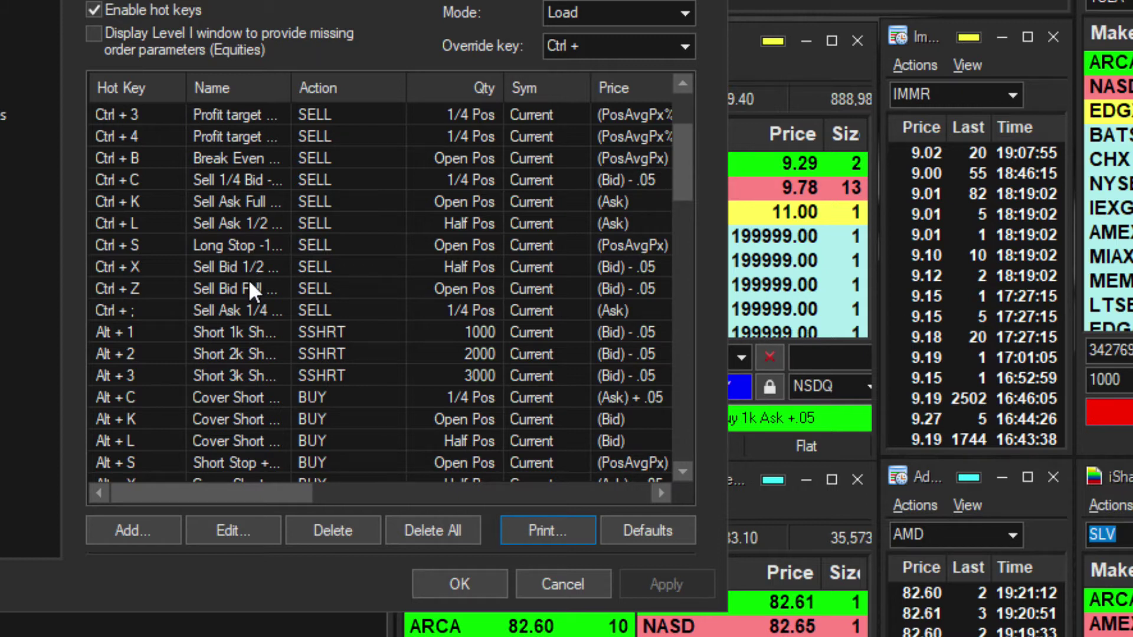
{"action": "scroll", "coordinate": [260, 352], "scroll_direction": "down", "scroll_amount": 3}
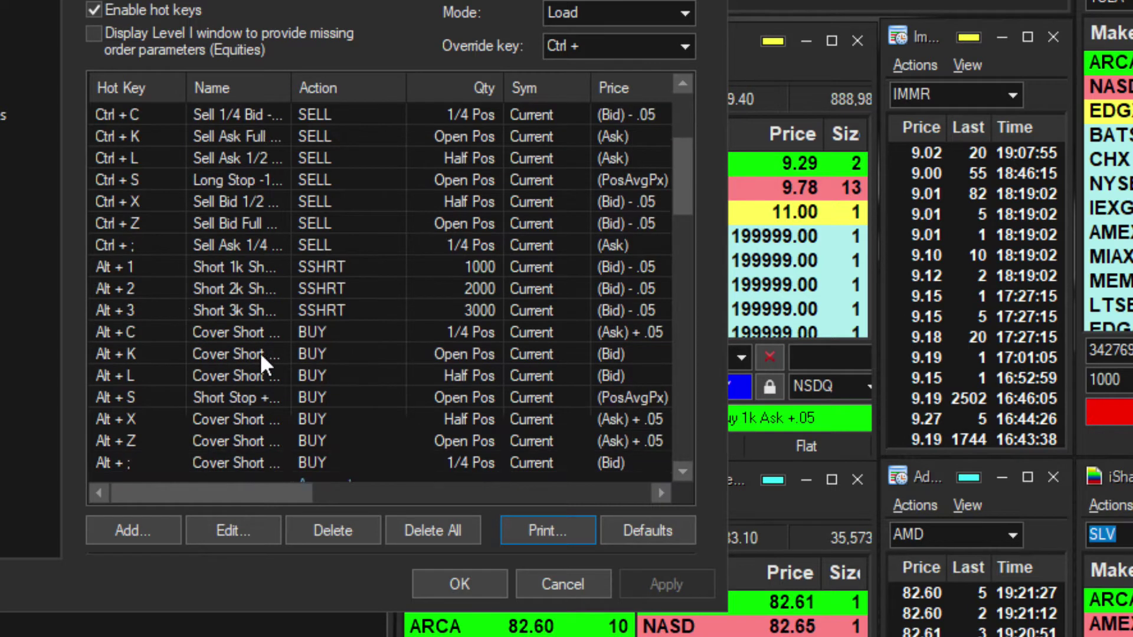
{"action": "scroll", "coordinate": [260, 353], "scroll_direction": "up", "scroll_amount": 4}
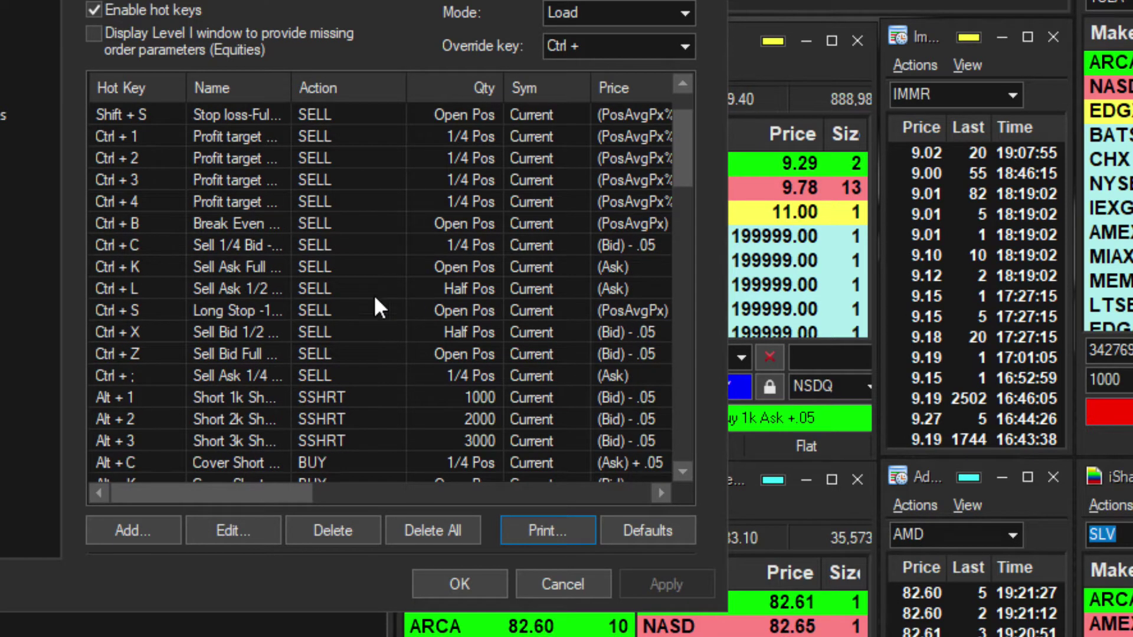
{"action": "scroll", "coordinate": [217, 336], "scroll_direction": "down", "scroll_amount": 2}
{"action": "scroll", "coordinate": [133, 319], "scroll_direction": "up", "scroll_amount": 3}
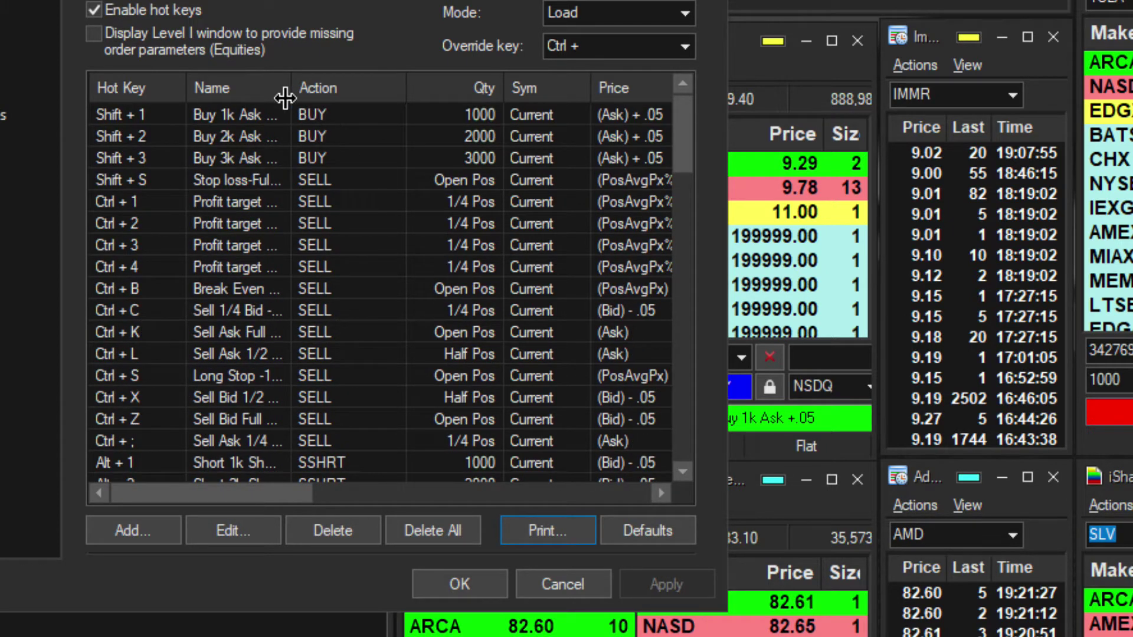
{"action": "left_click_drag", "start_coordinate": [291, 89], "coordinate": [348, 109]}
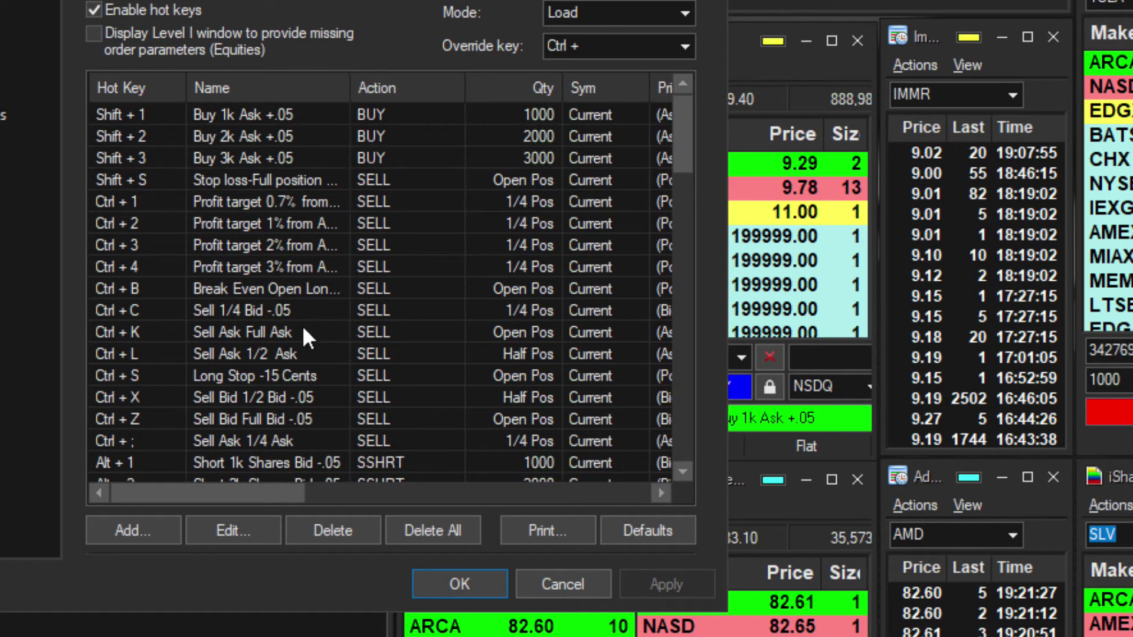
Find and select the Cxl All Orders action in the hot keys list to check its shortcut, and reposition the settings window.
{"action": "scroll", "coordinate": [271, 301], "scroll_direction": "down", "scroll_amount": 1}
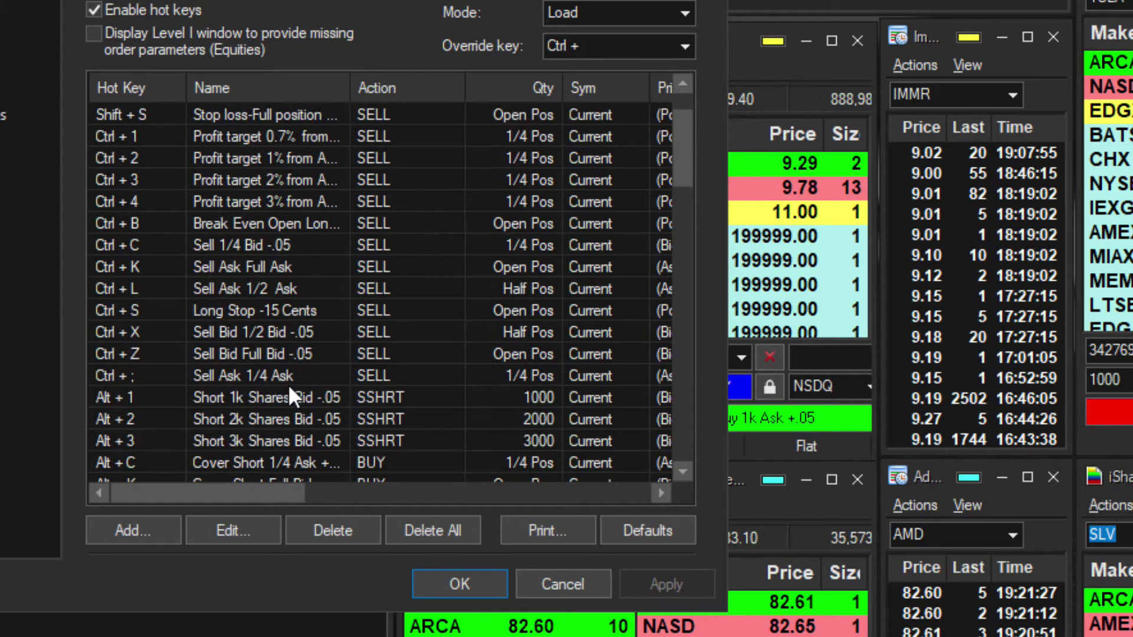
{"action": "scroll", "coordinate": [294, 407], "scroll_direction": "down", "scroll_amount": 3}
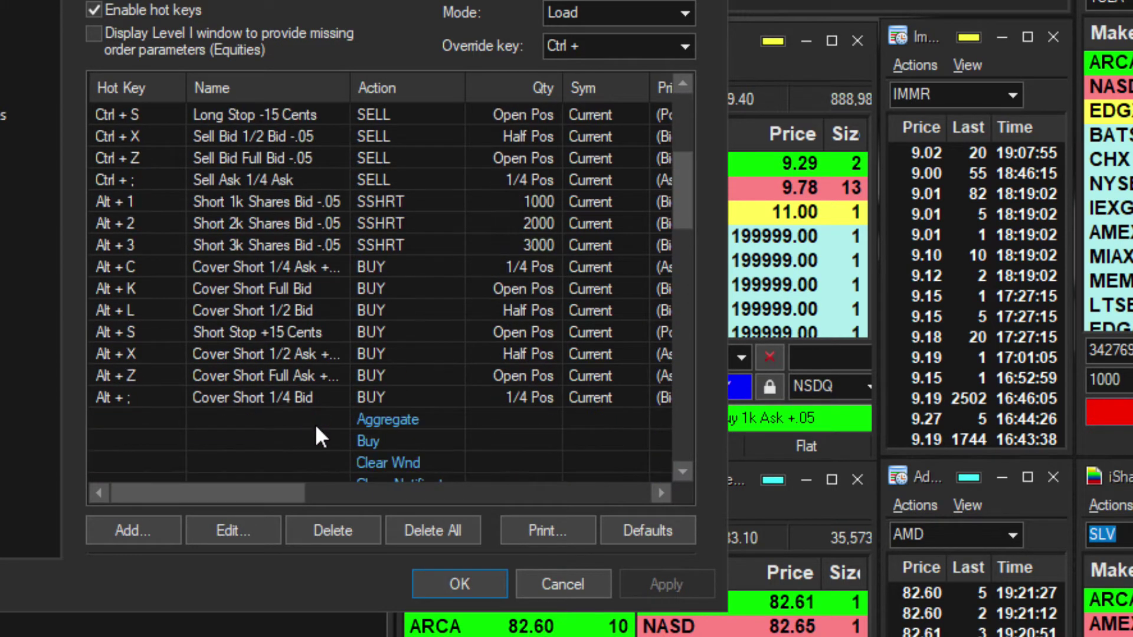
{"action": "scroll", "coordinate": [318, 427], "scroll_direction": "down", "scroll_amount": 3}
{"action": "scroll", "coordinate": [354, 436], "scroll_direction": "down", "scroll_amount": 1}
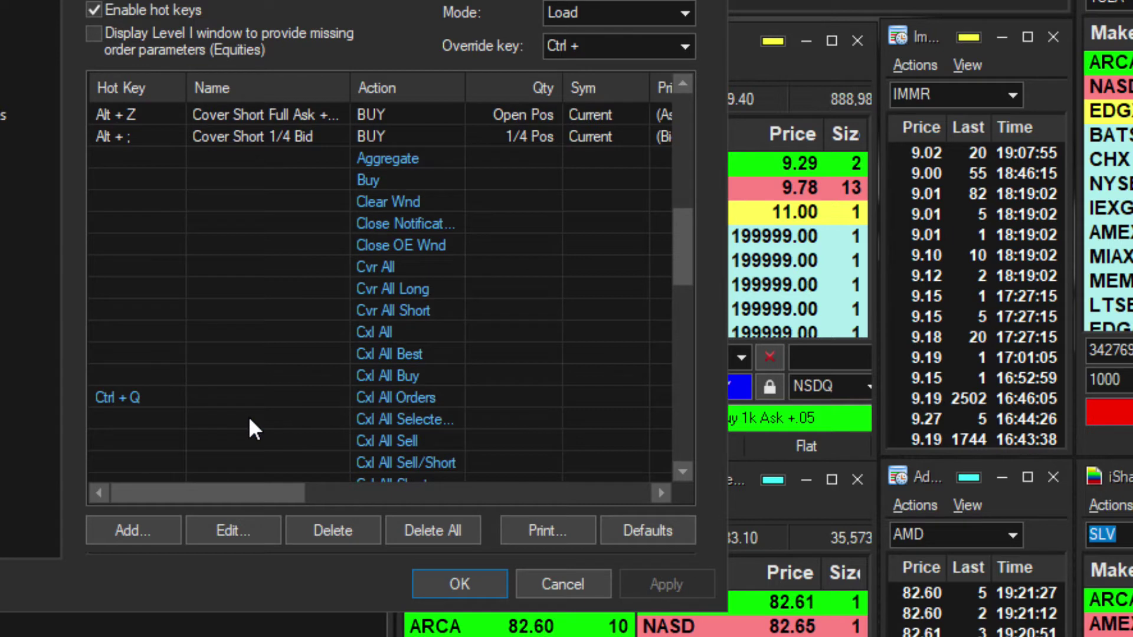
{"action": "left_click", "coordinate": [242, 397]}
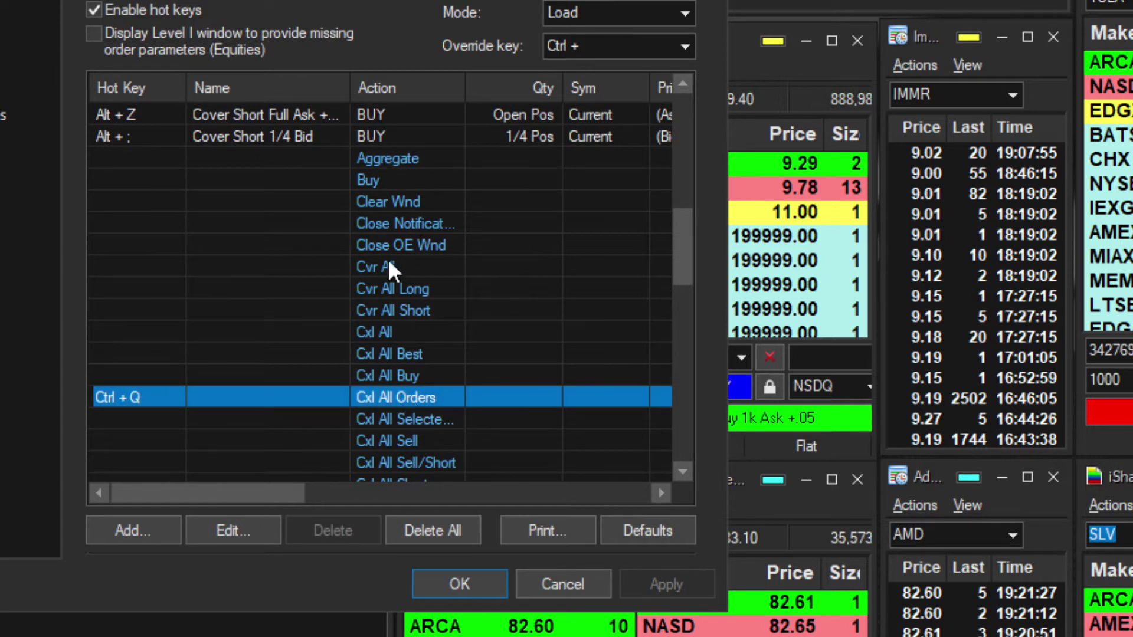
{"action": "scroll", "coordinate": [404, 348], "scroll_direction": "down", "scroll_amount": 3}
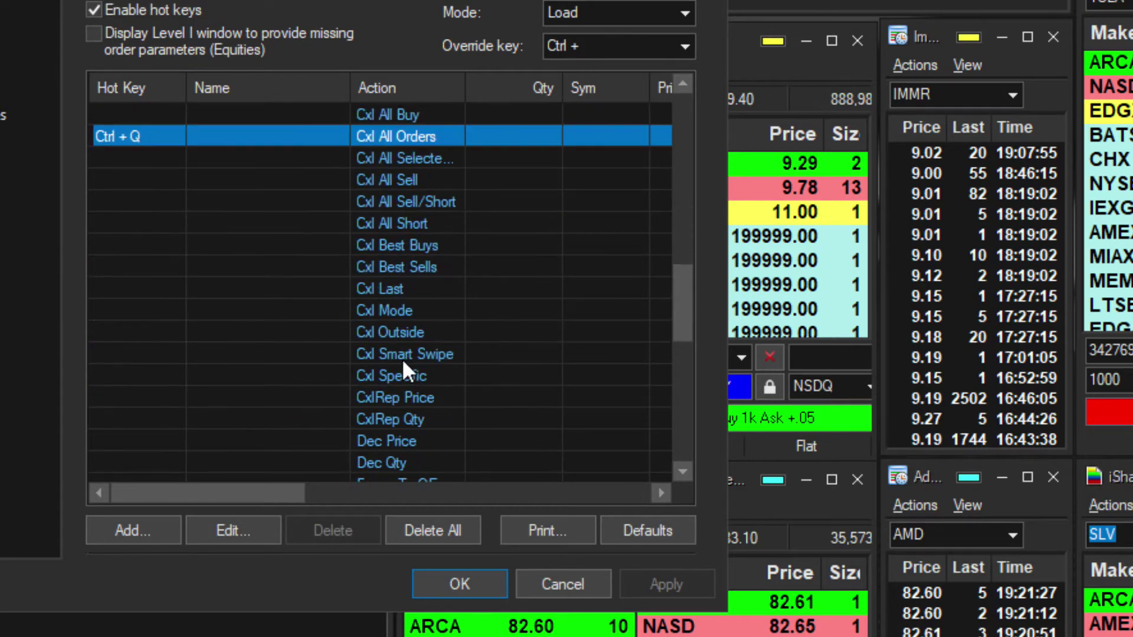
{"action": "scroll", "coordinate": [400, 330], "scroll_direction": "up", "scroll_amount": 2}
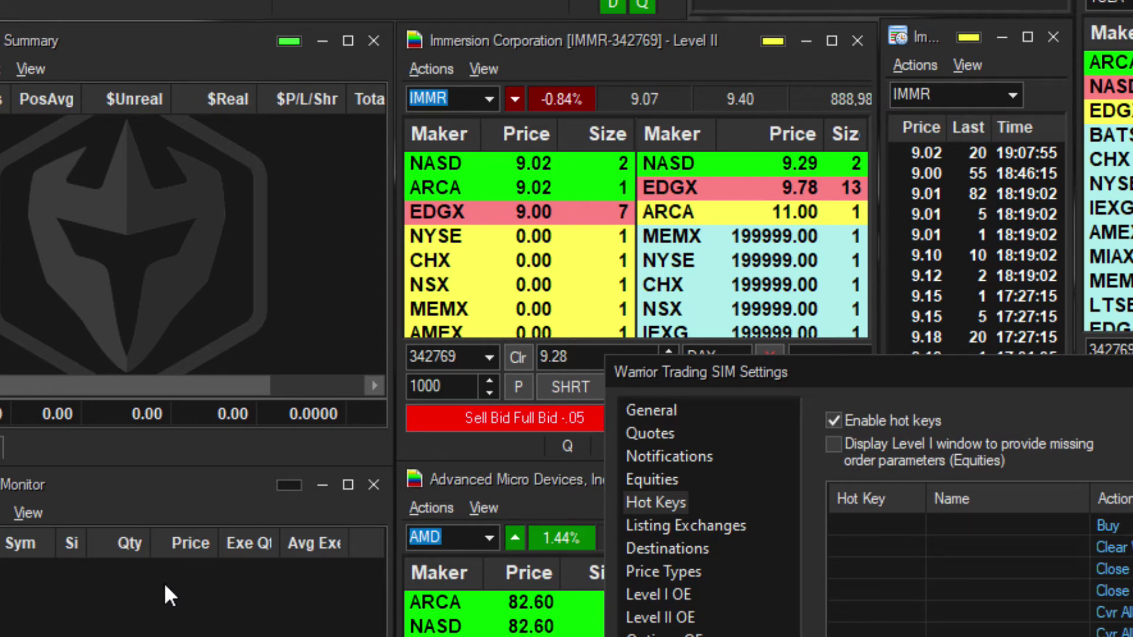
{"action": "left_click_drag", "start_coordinate": [807, 366], "coordinate": [280, 47]}
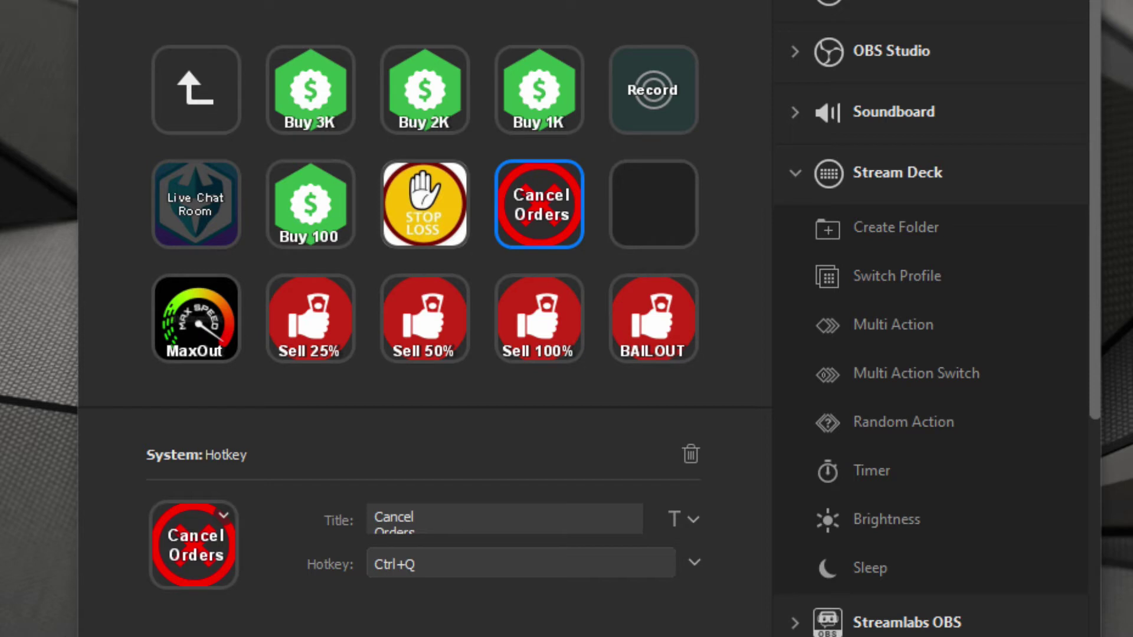
Move the Cancel Orders key to the empty slot between the Record and BAILOUT keys.
{"action": "left_click_drag", "start_coordinate": [564, 210], "coordinate": [653, 226]}
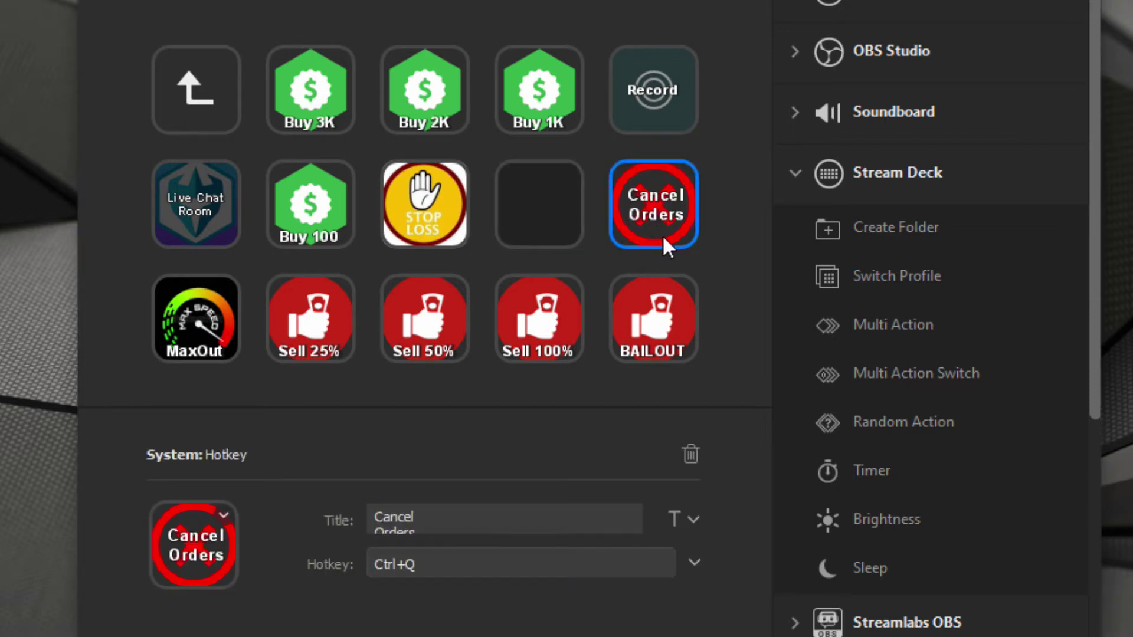
{"action": "left_click_drag", "start_coordinate": [669, 219], "coordinate": [560, 226]}
{"action": "left_click_drag", "start_coordinate": [558, 224], "coordinate": [662, 250]}
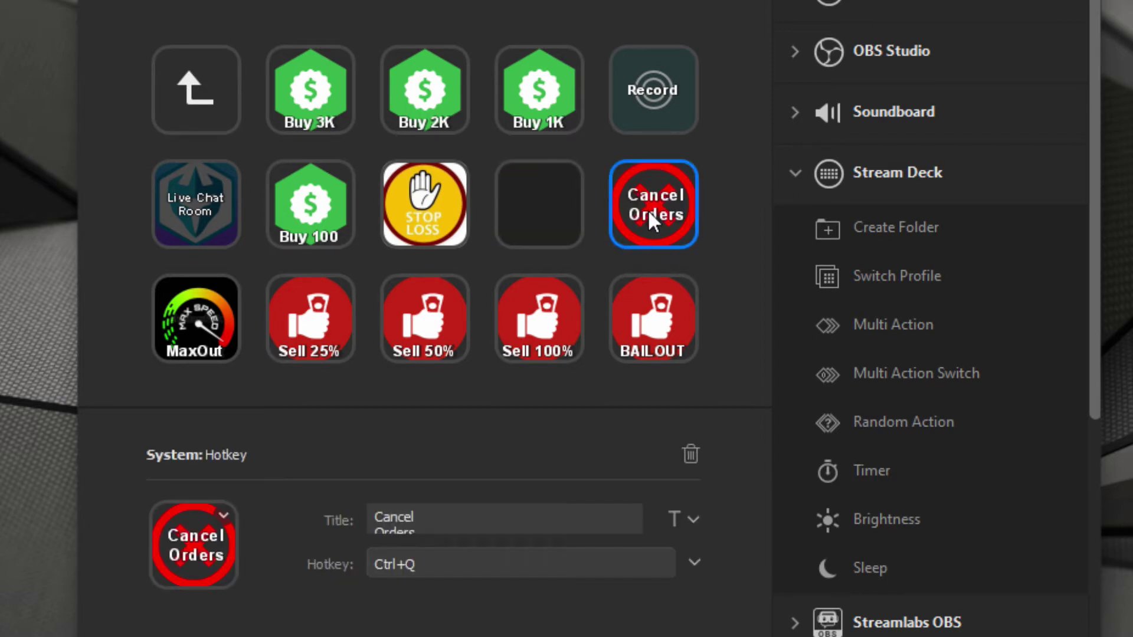
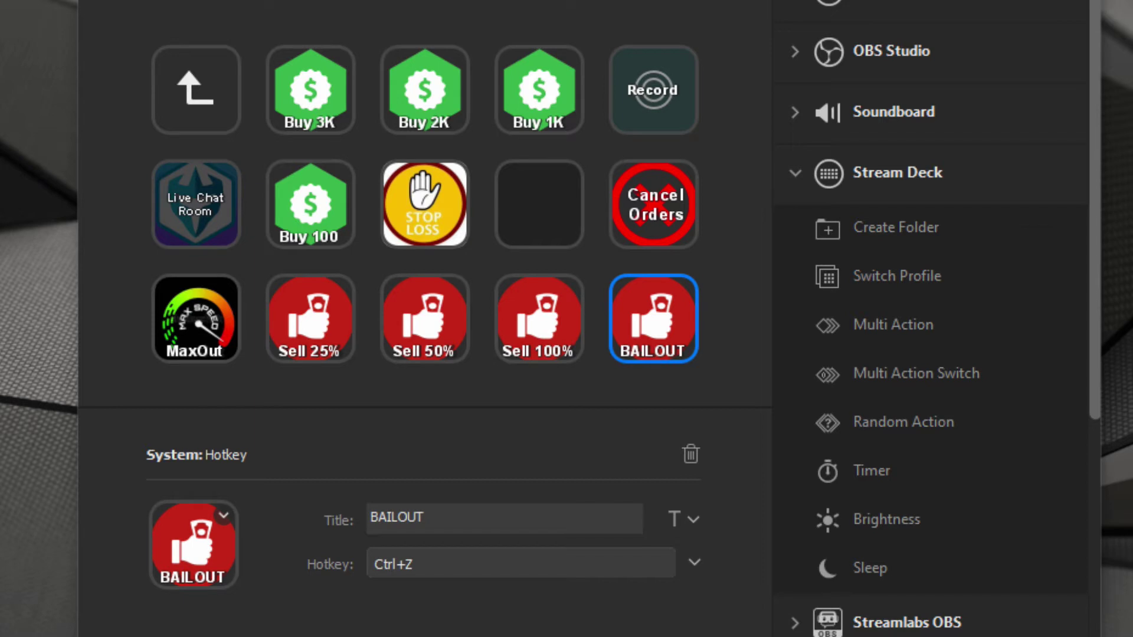
Inspect the hotkeys assigned to the Sell 100%, Sell 50%, Sell 25% and BAILOUT keys.
{"action": "left_click", "coordinate": [504, 330]}
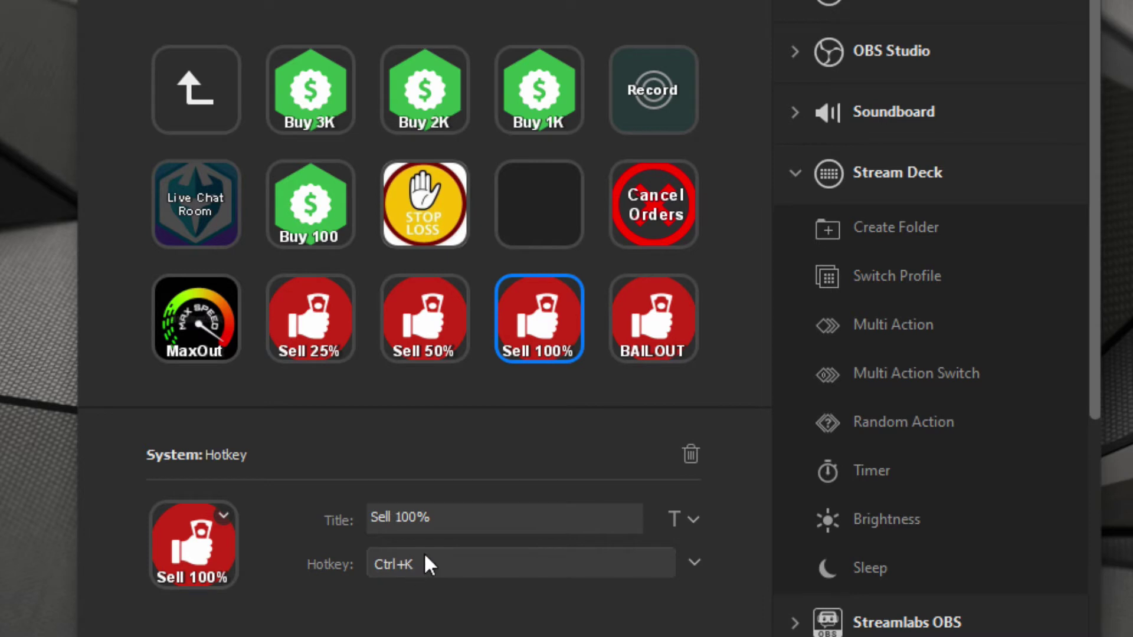
{"action": "left_click", "coordinate": [429, 342]}
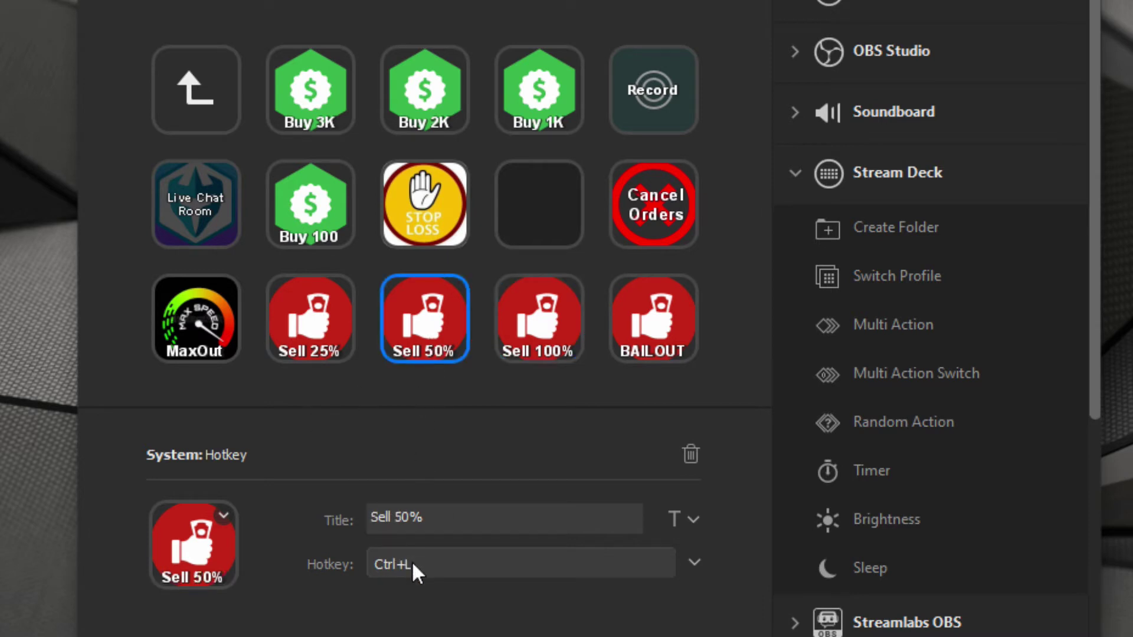
{"action": "left_click", "coordinate": [331, 343]}
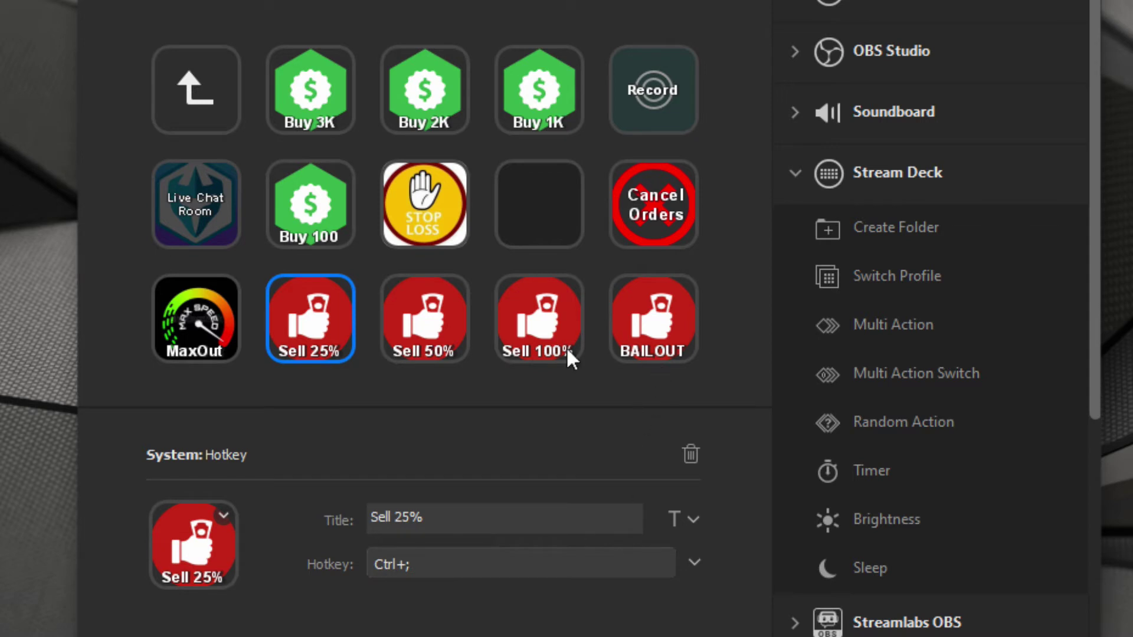
{"action": "left_click", "coordinate": [538, 348]}
{"action": "left_click", "coordinate": [679, 333]}
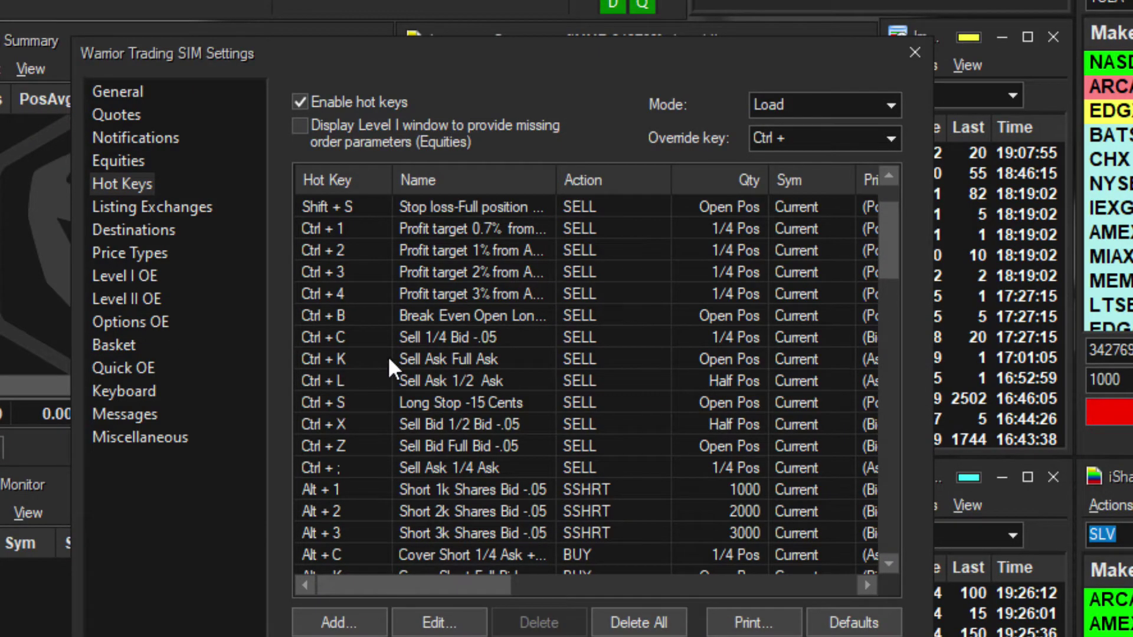
Switch to the Sim's hot keys list and compare the Sell Bid Full Bid -.05, Sell Bid 1/2 Bid -.05 and Sell Ask 1/4 Ask entries.
{"action": "left_click", "coordinate": [427, 449]}
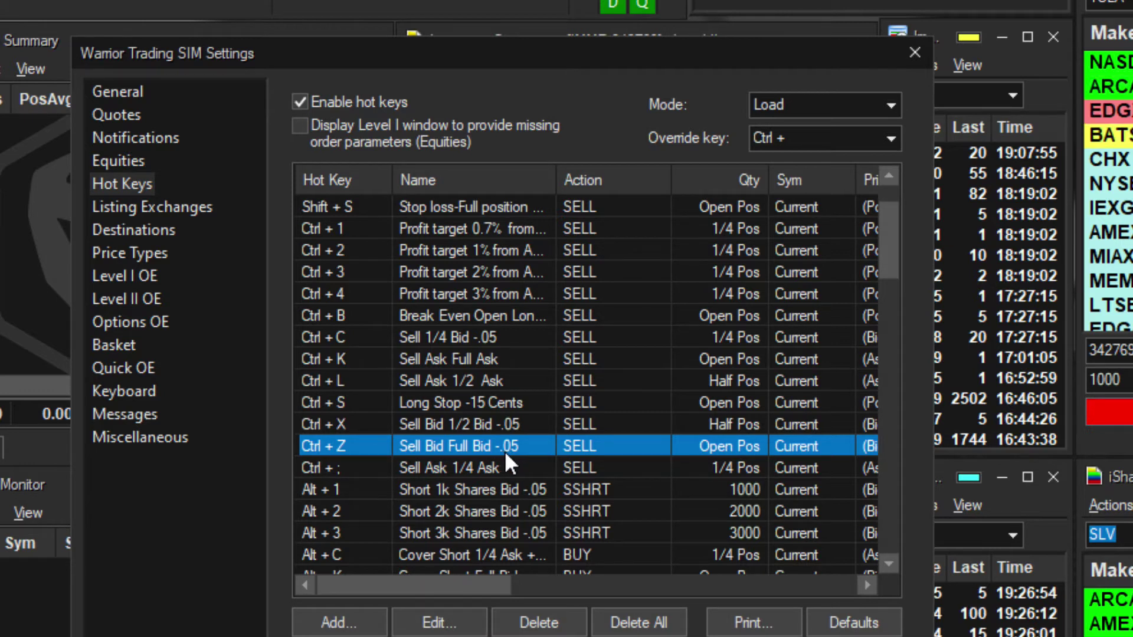
{"action": "left_click", "coordinate": [518, 424]}
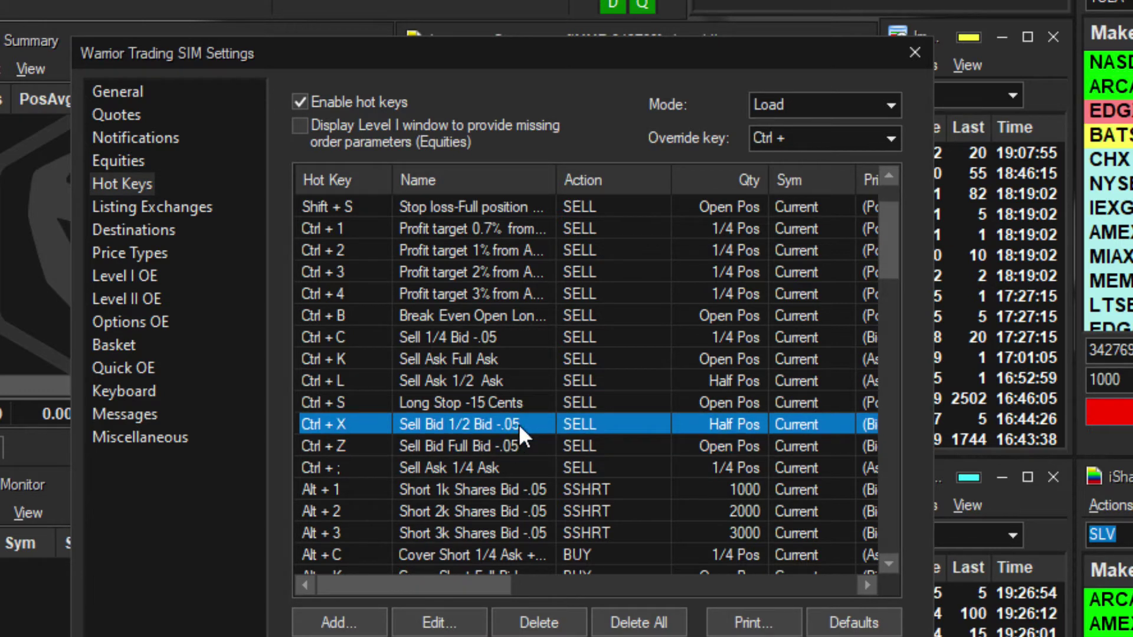
{"action": "left_click", "coordinate": [518, 447]}
{"action": "left_click", "coordinate": [511, 425]}
{"action": "left_click", "coordinate": [515, 445]}
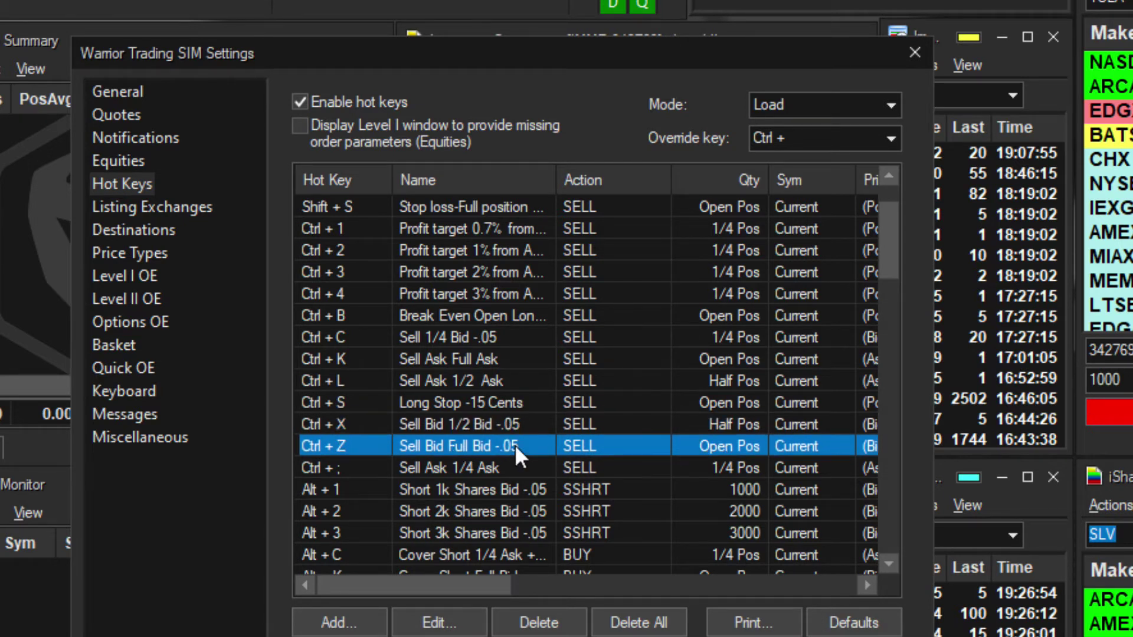
{"action": "left_click", "coordinate": [500, 467]}
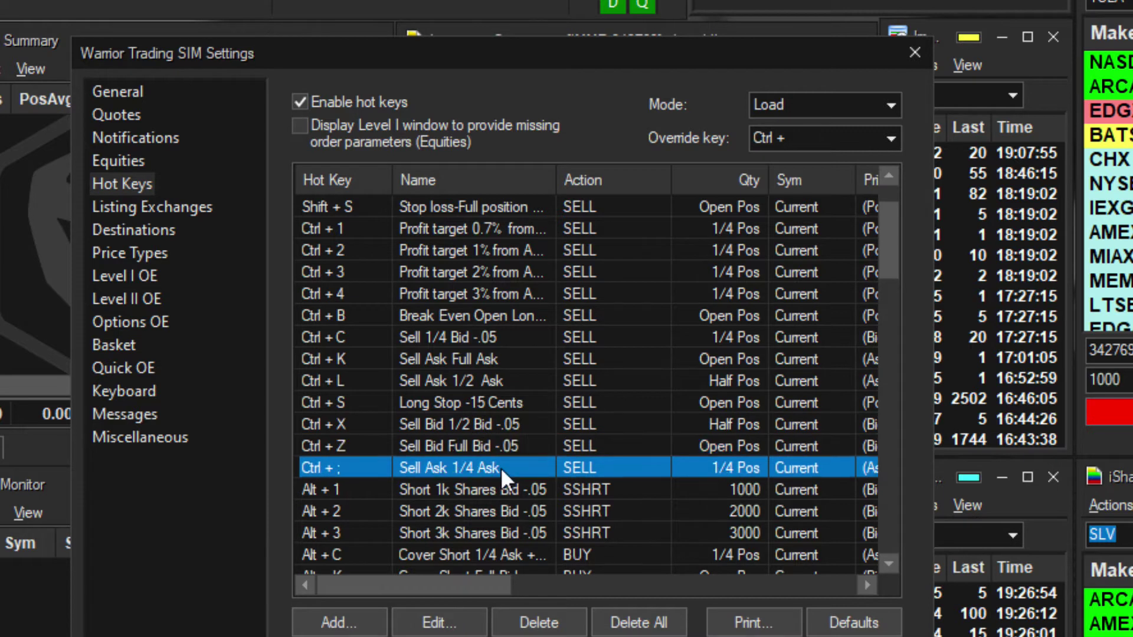
{"action": "left_click", "coordinate": [508, 446]}
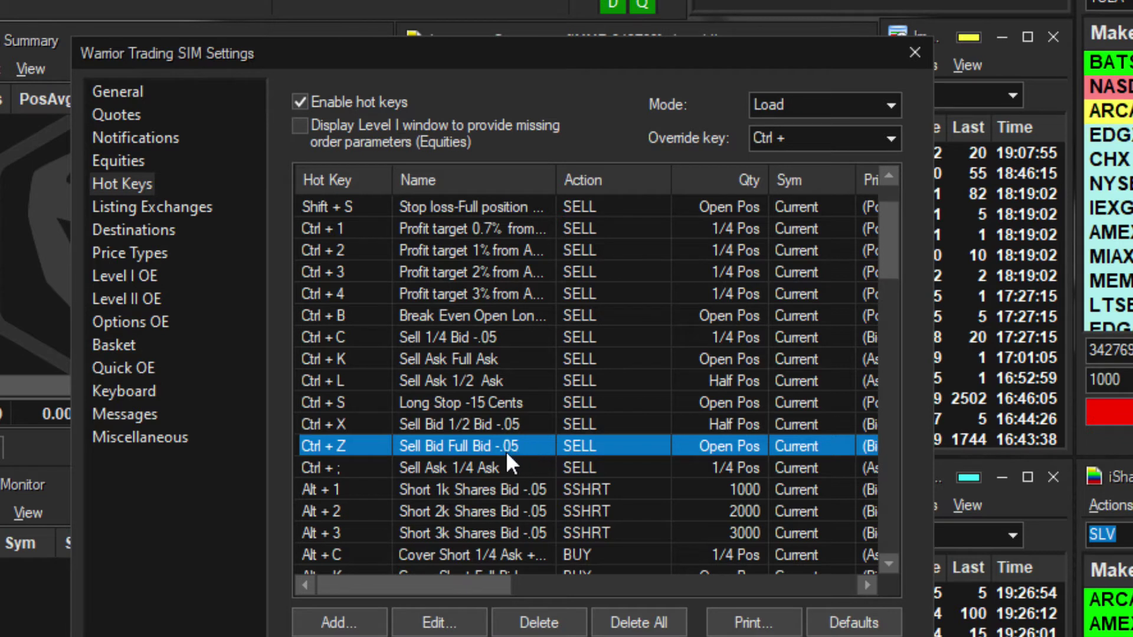
Review the Sell Bid Full Bid -.05 hot key's settings and the Stream Deck's Sell 100% key, and cancel without changes.
{"action": "left_click", "coordinate": [451, 624]}
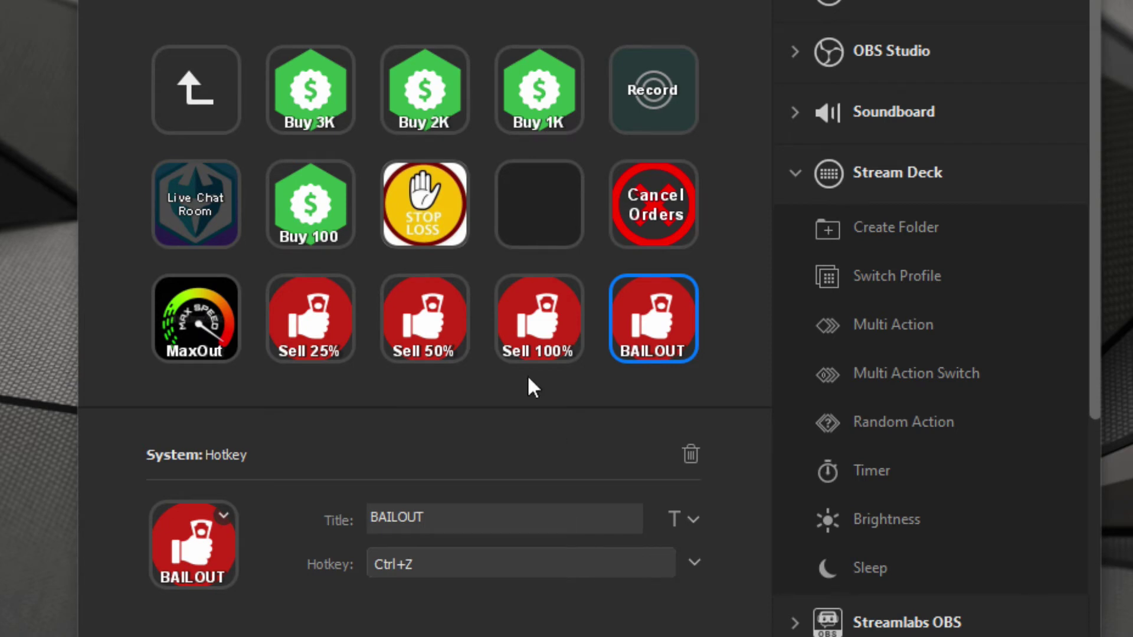
{"action": "left_click", "coordinate": [539, 356]}
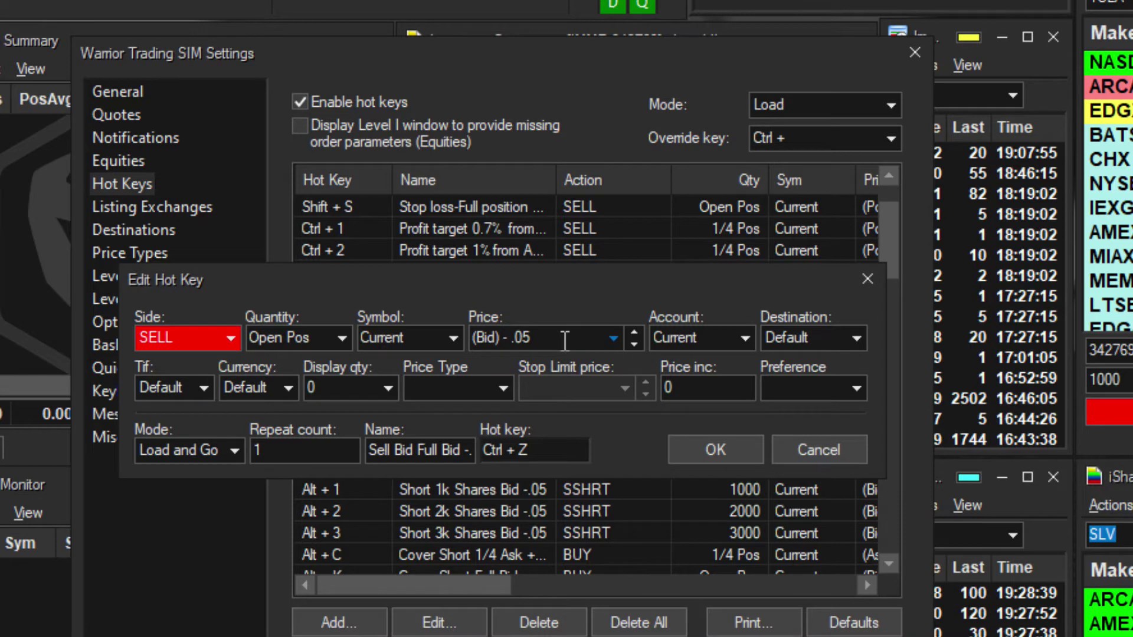
{"action": "left_click", "coordinate": [809, 448]}
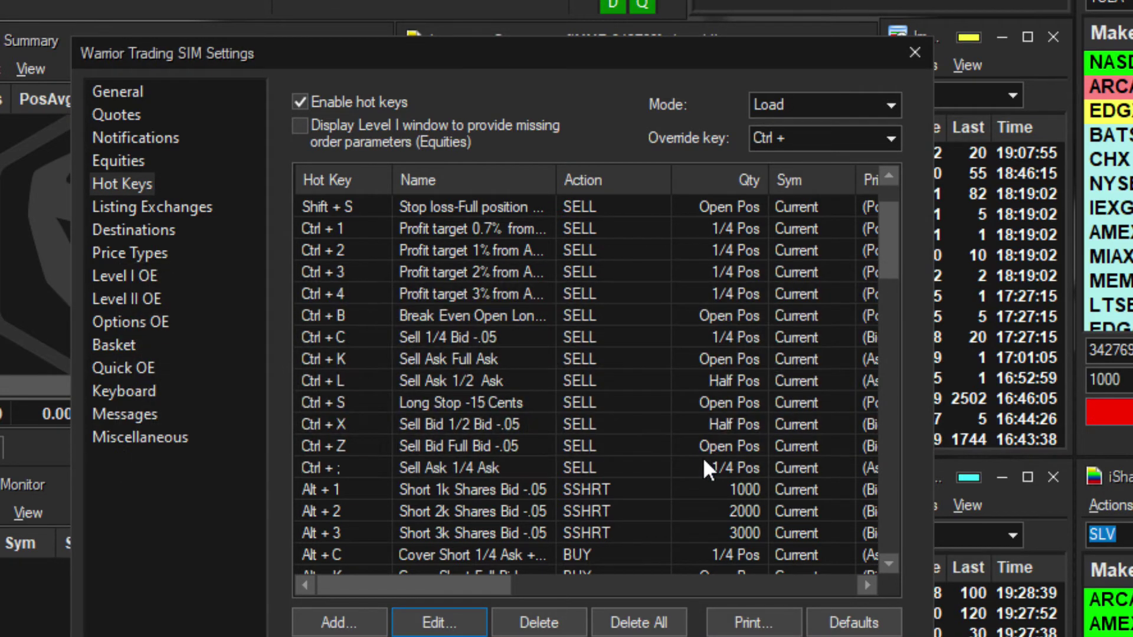
Review the Sell Ask Full Ask hot key's settings and the Stream Deck's Stop Loss key, and close the editor without changes.
{"action": "left_click", "coordinate": [469, 354]}
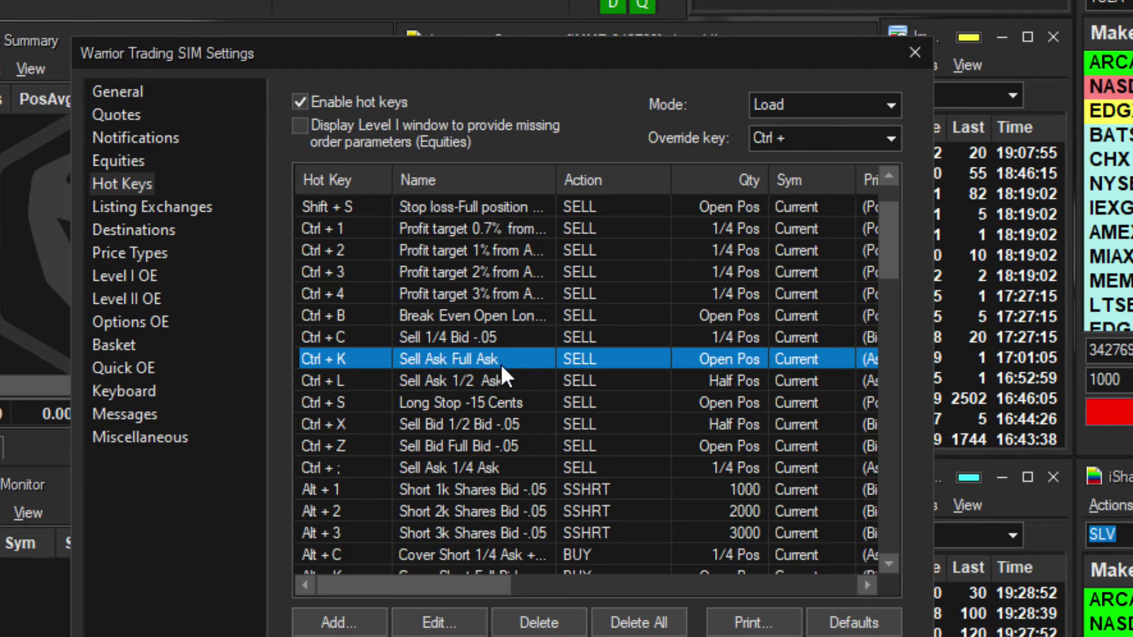
{"action": "left_click", "coordinate": [454, 623]}
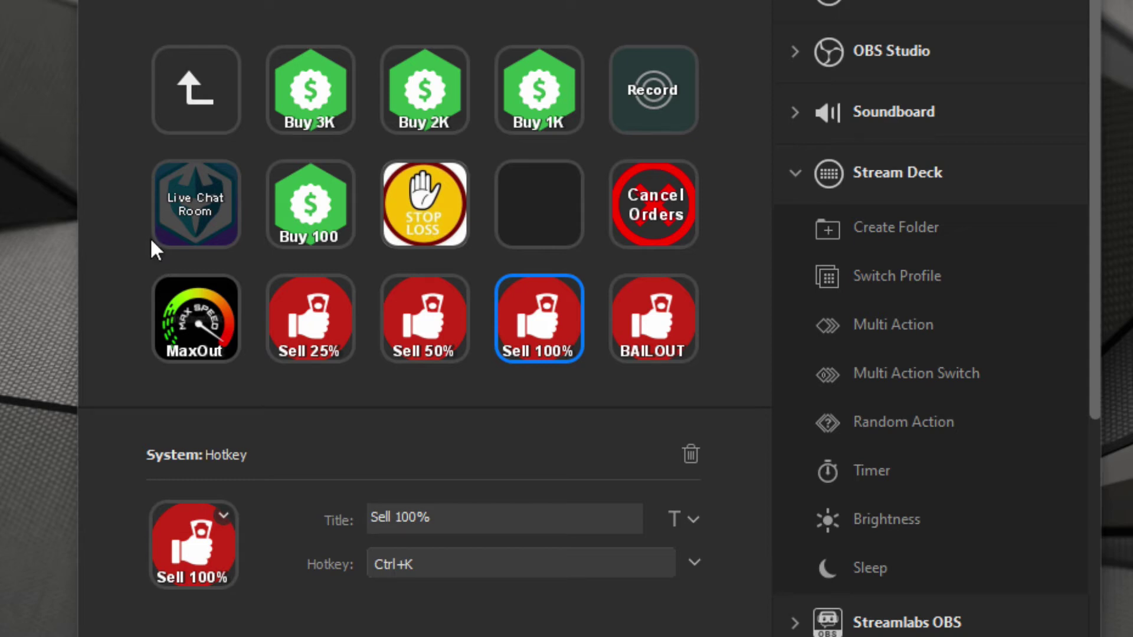
{"action": "left_click", "coordinate": [435, 203]}
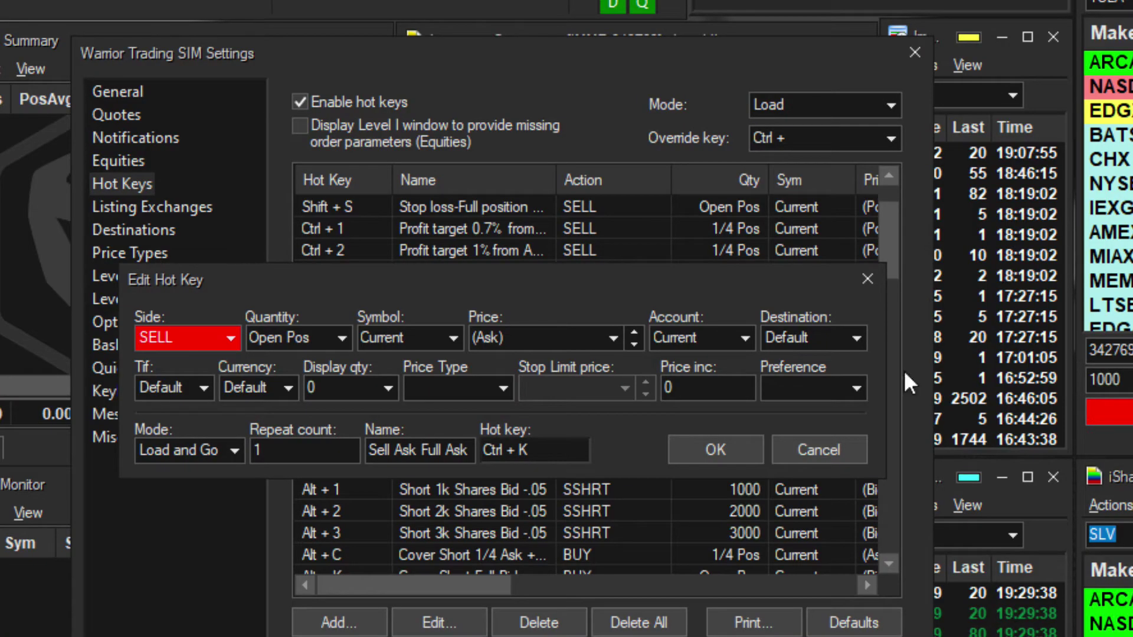
{"action": "left_click", "coordinate": [867, 279]}
Open the Long Stop -15 Cents hot key for editing and replace its price with (PosAvgPx).
{"action": "left_click", "coordinate": [430, 410]}
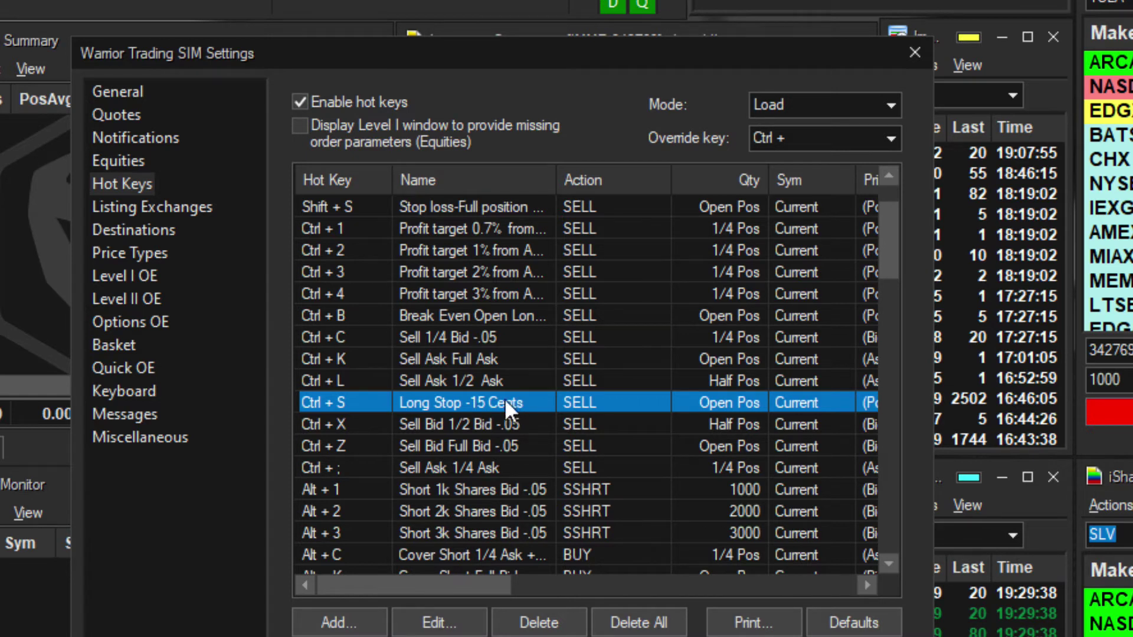
{"action": "left_click", "coordinate": [482, 620]}
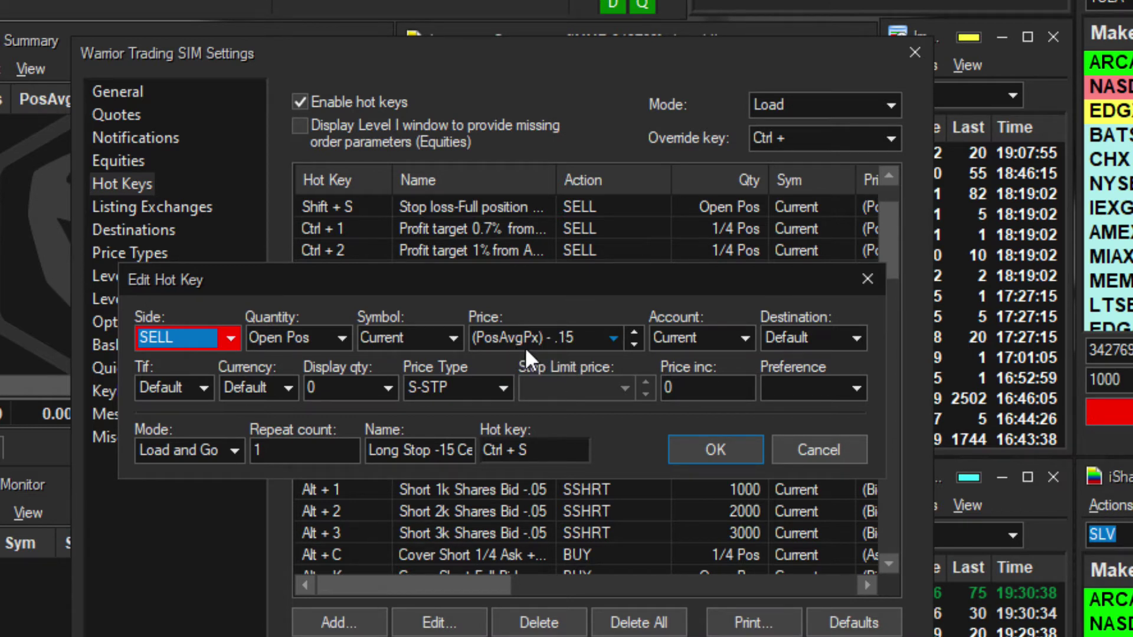
{"action": "left_click", "coordinate": [581, 337]}
{"action": "left_click", "coordinate": [580, 340]}
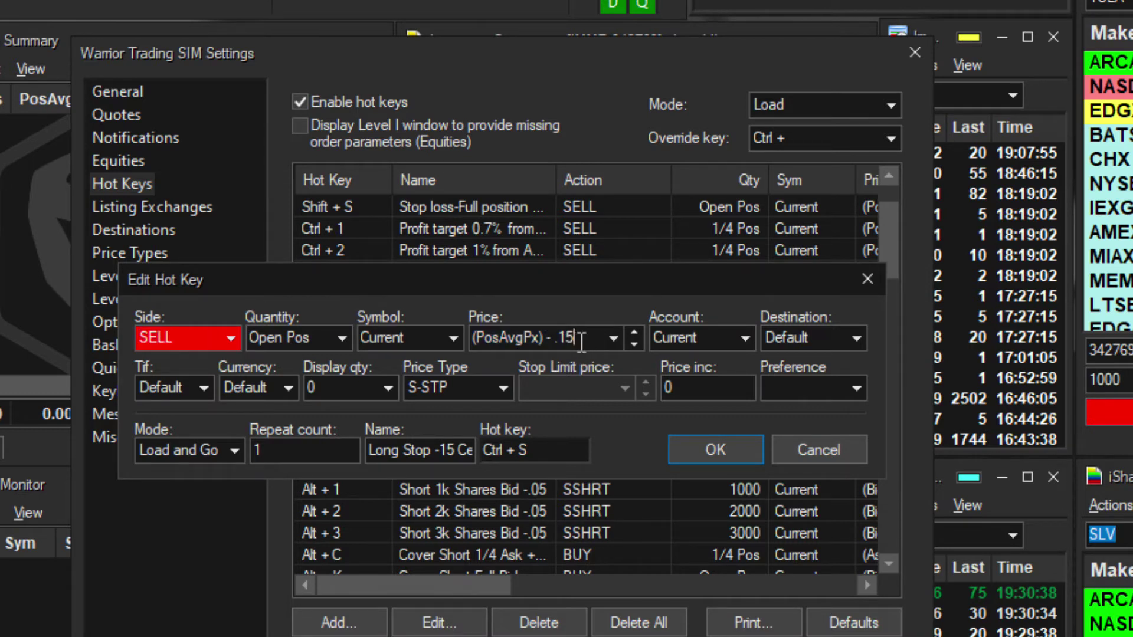
{"action": "key", "text": "BackSpace"}
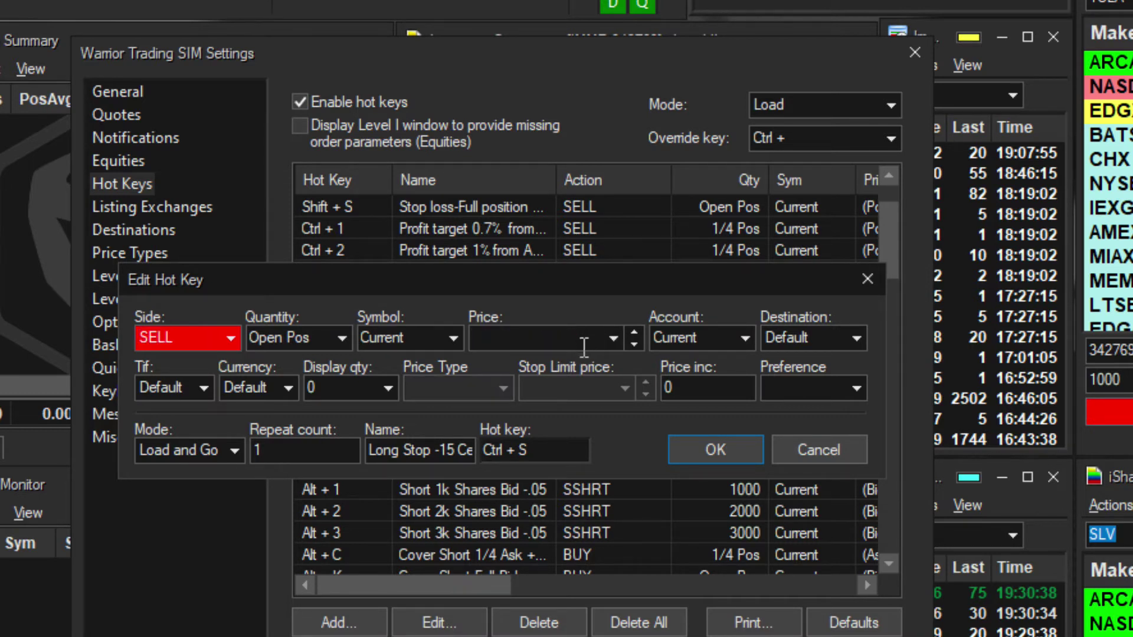
{"action": "left_click", "coordinate": [613, 337]}
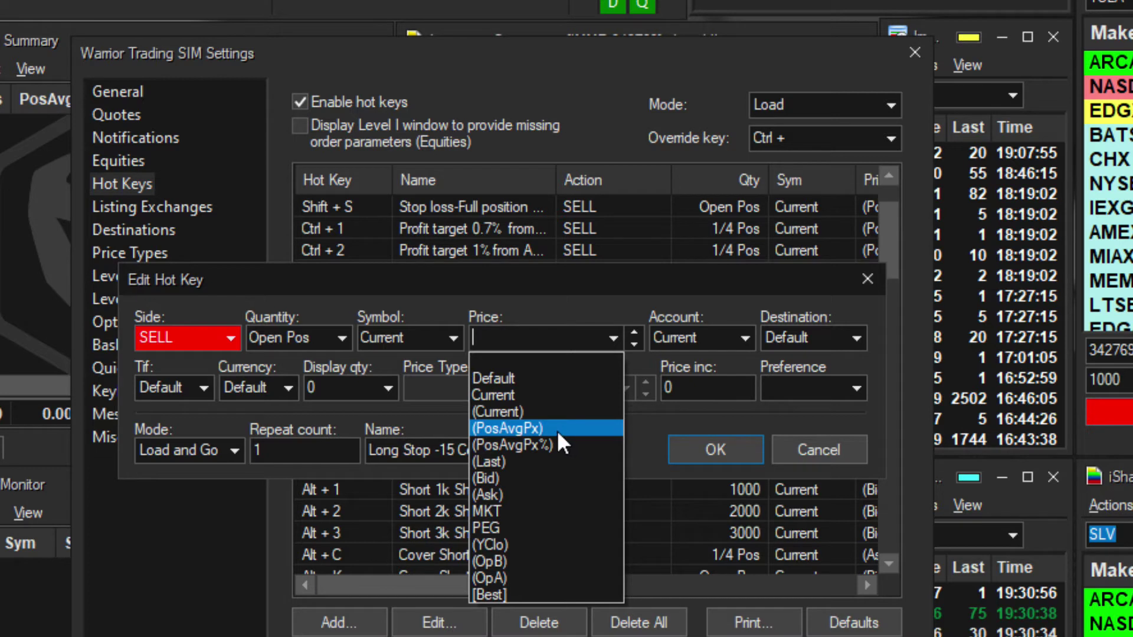
{"action": "left_click", "coordinate": [555, 429]}
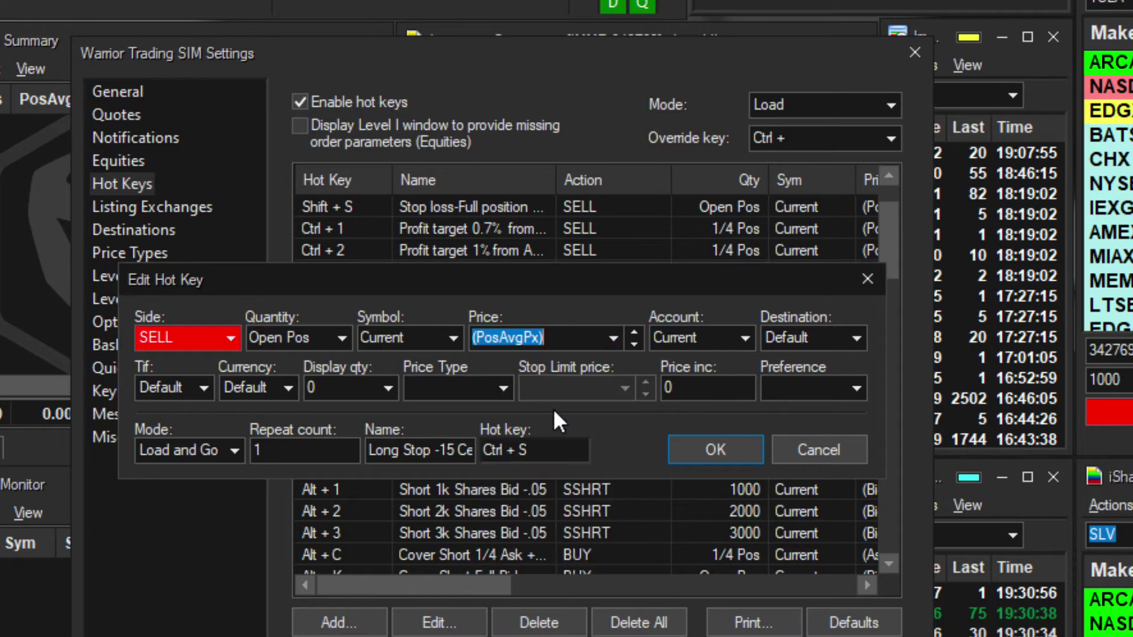
Try to enter a .07 offset directly in the hot key's price, and reselect (PosAvgPx) as the price.
{"action": "double_click", "coordinate": [566, 341]}
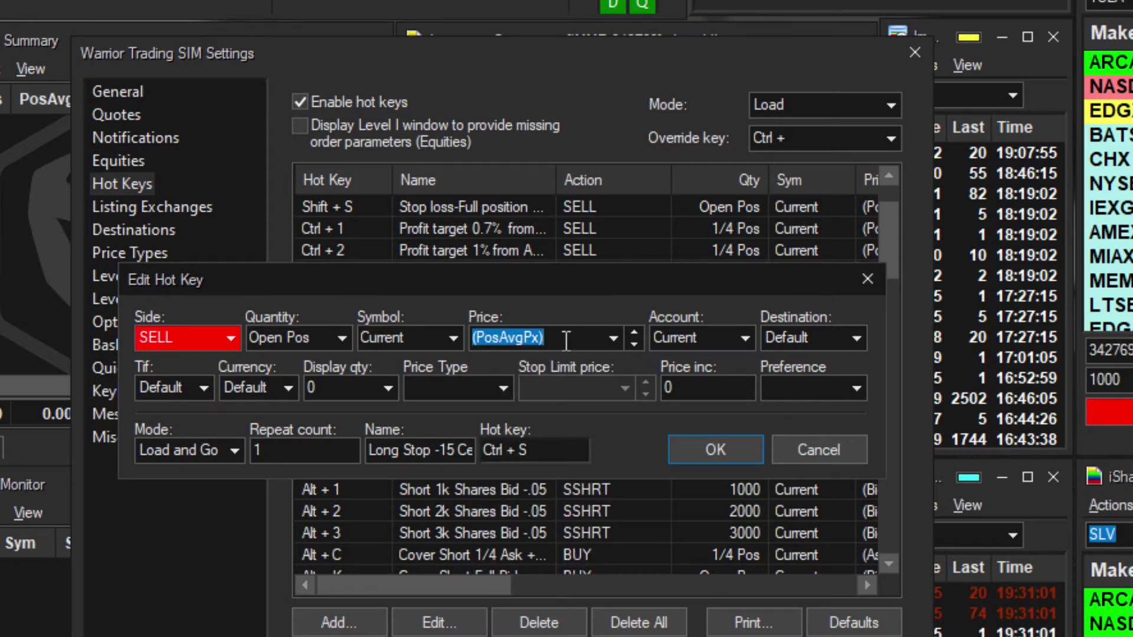
{"action": "type", "text": ".07"}
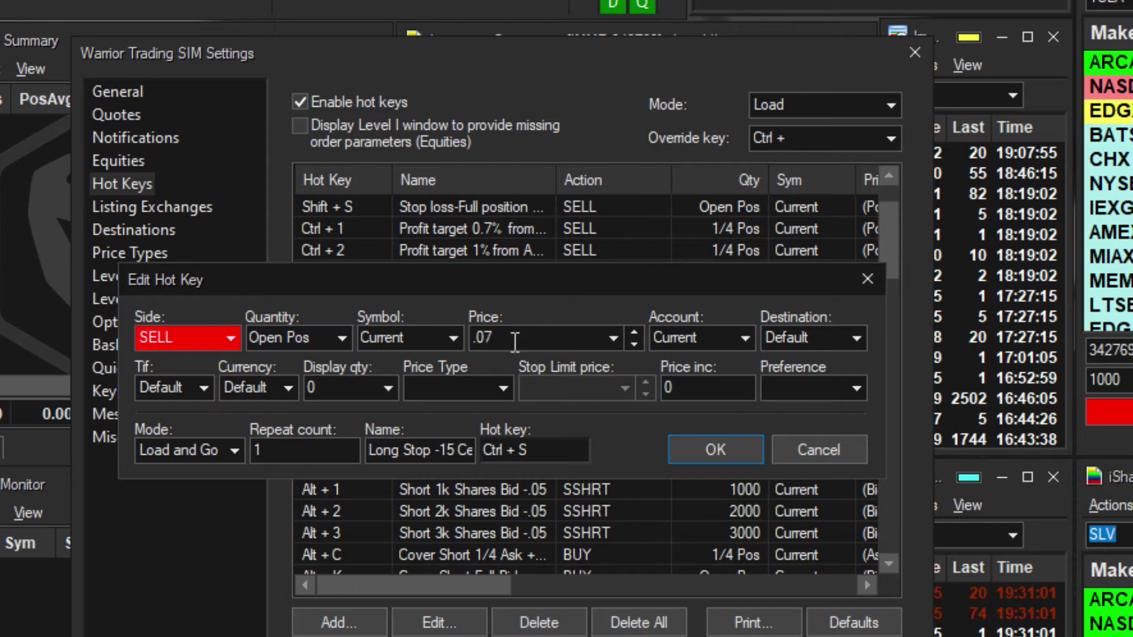
{"action": "left_click", "coordinate": [608, 339]}
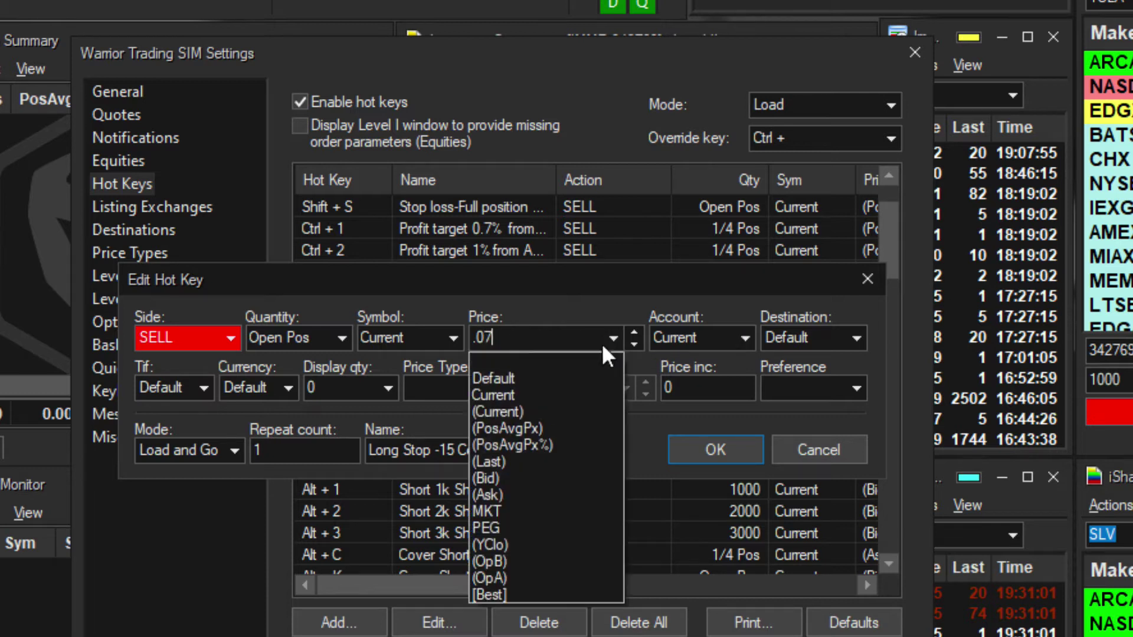
{"action": "left_click", "coordinate": [585, 430]}
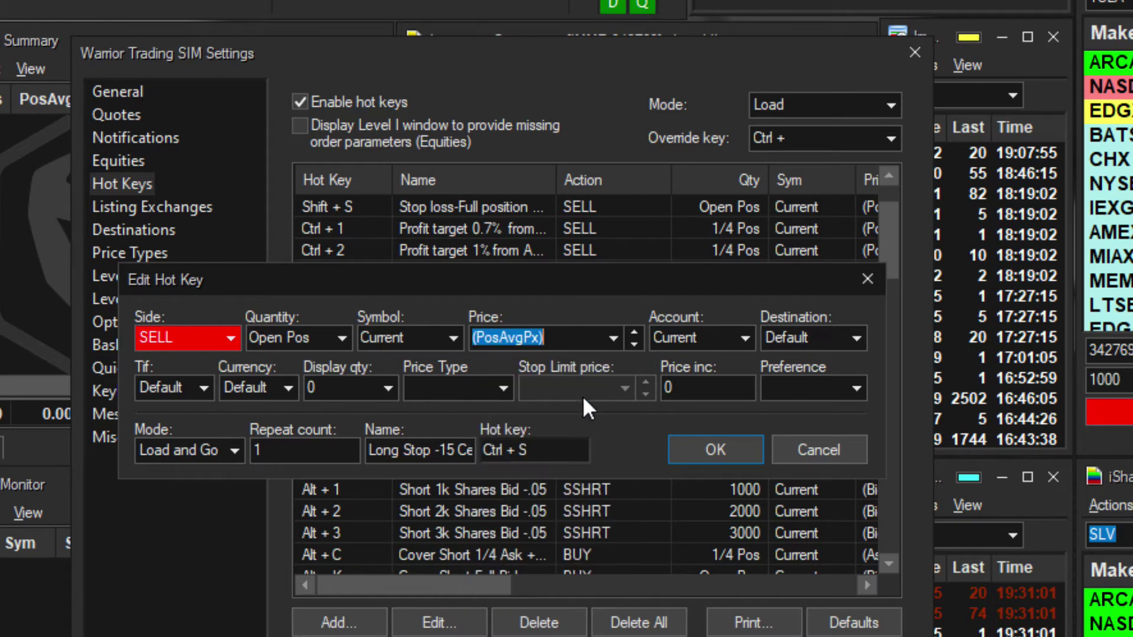
{"action": "left_click", "coordinate": [571, 345]}
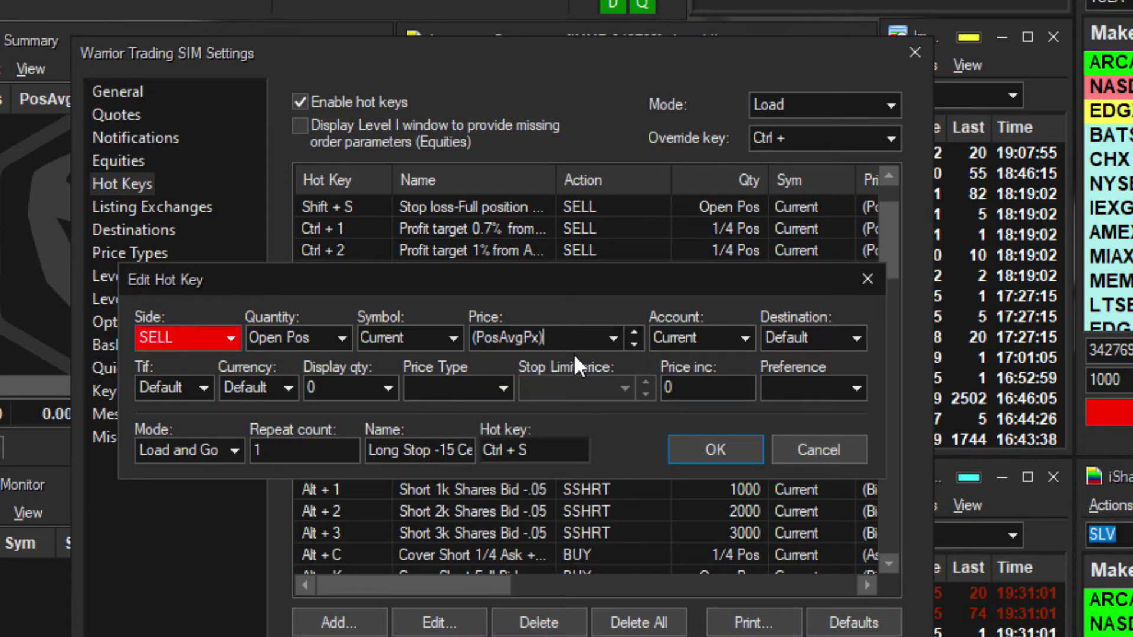
{"action": "key", "text": "ctrl+a"}
{"action": "left_click", "coordinate": [576, 339]}
{"action": "key", "text": "ctrl+a"}
{"action": "left_click", "coordinate": [575, 341]}
{"action": "double_click", "coordinate": [581, 342]}
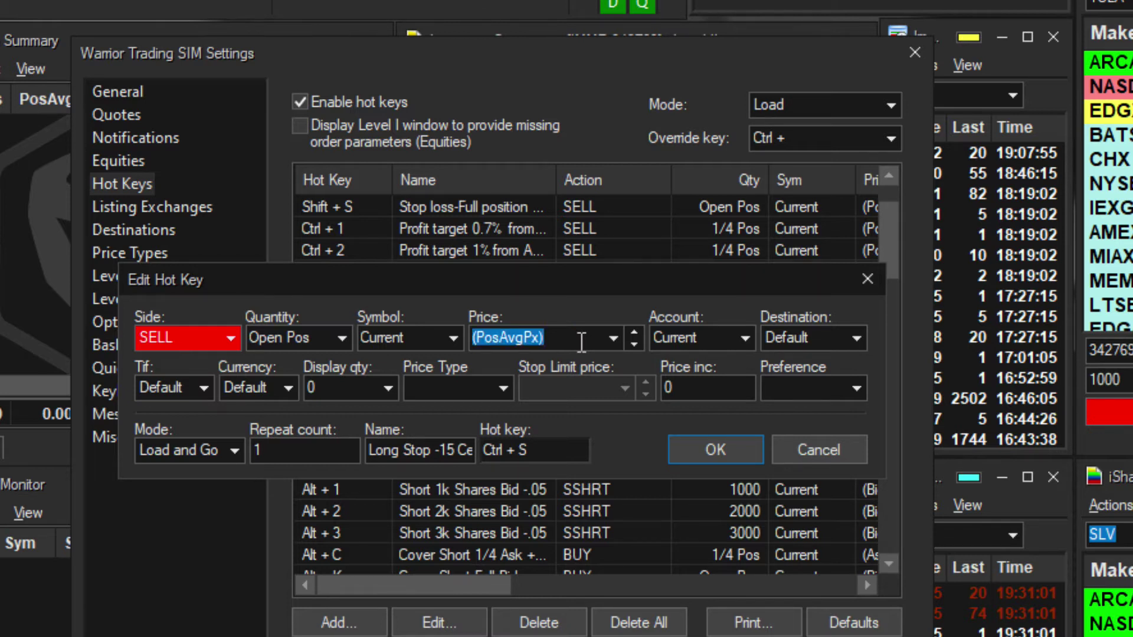
Lower the Long Stop hot key's price to (PosAvgPx) - .07 and save the hot key.
{"action": "left_click", "coordinate": [635, 342]}
{"action": "left_click", "coordinate": [635, 342]}
{"action": "left_click", "coordinate": [635, 343]}
{"action": "left_click", "coordinate": [635, 342]}
{"action": "left_click", "coordinate": [635, 342]}
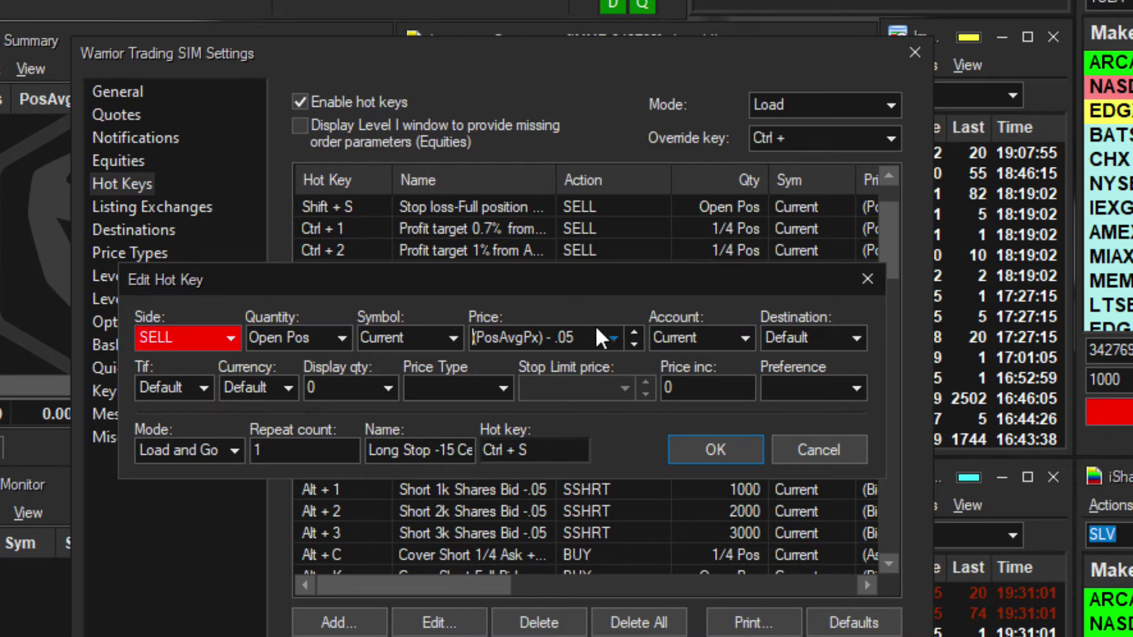
{"action": "left_click", "coordinate": [635, 342]}
{"action": "left_click", "coordinate": [635, 343]}
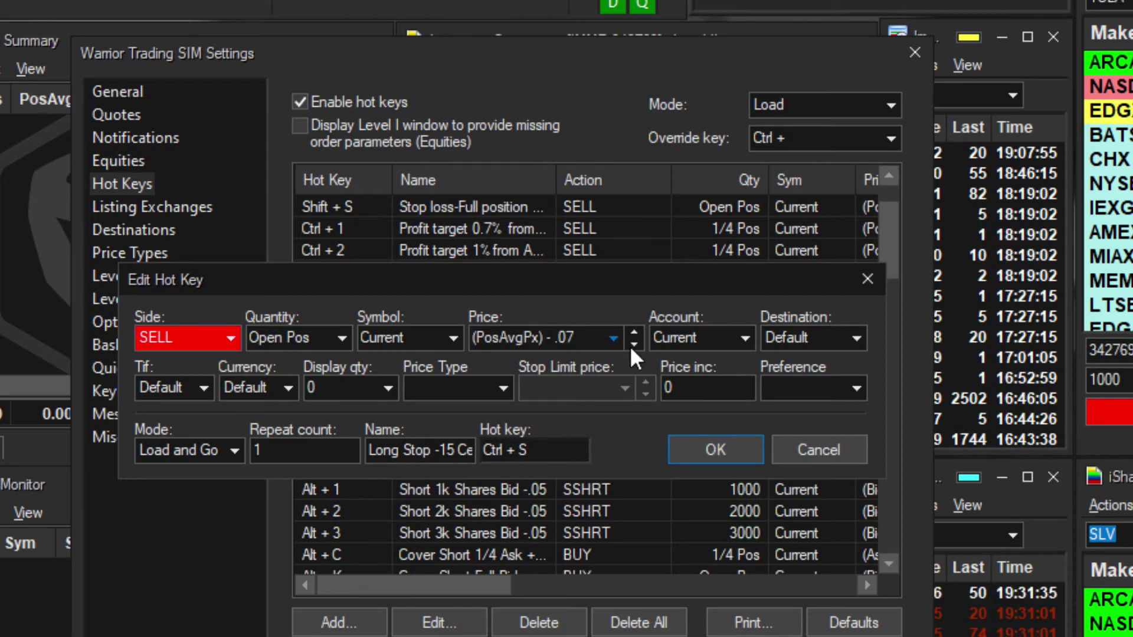
{"action": "left_click", "coordinate": [708, 444]}
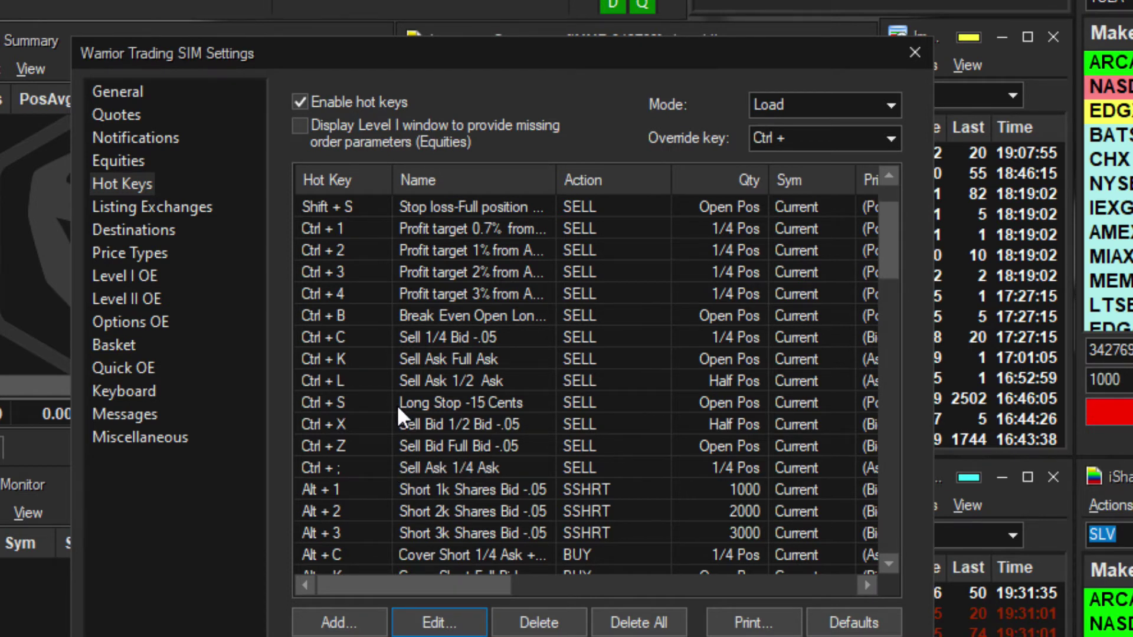
Locate the Stop loss-Full position entry in the hot keys list, and inspect the MaxOut key in the Stream Deck app.
{"action": "scroll", "coordinate": [398, 407], "scroll_direction": "down", "scroll_amount": 2}
{"action": "scroll", "coordinate": [409, 409], "scroll_direction": "down", "scroll_amount": 1}
{"action": "scroll", "coordinate": [412, 401], "scroll_direction": "up", "scroll_amount": 4}
{"action": "left_click", "coordinate": [421, 274]}
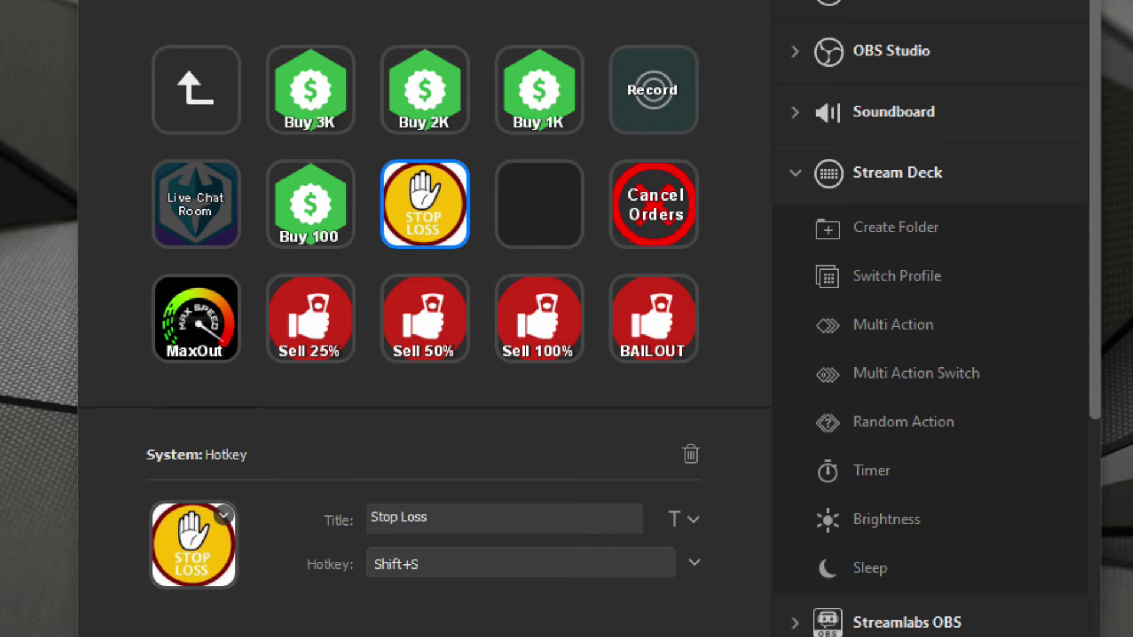
{"action": "left_click", "coordinate": [195, 326]}
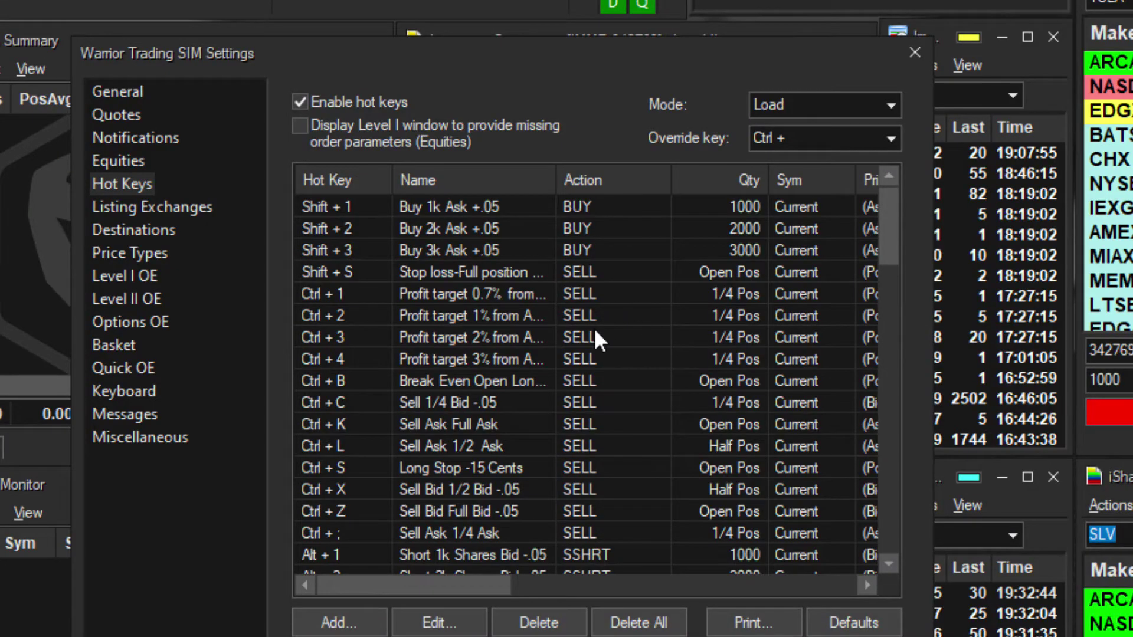
Review the whole hot keys list, including the short, cover and cancel-order entries, and close the settings.
{"action": "scroll", "coordinate": [594, 331], "scroll_direction": "down", "scroll_amount": 3}
{"action": "scroll", "coordinate": [416, 433], "scroll_direction": "down", "scroll_amount": 2}
{"action": "scroll", "coordinate": [407, 434], "scroll_direction": "up", "scroll_amount": 4}
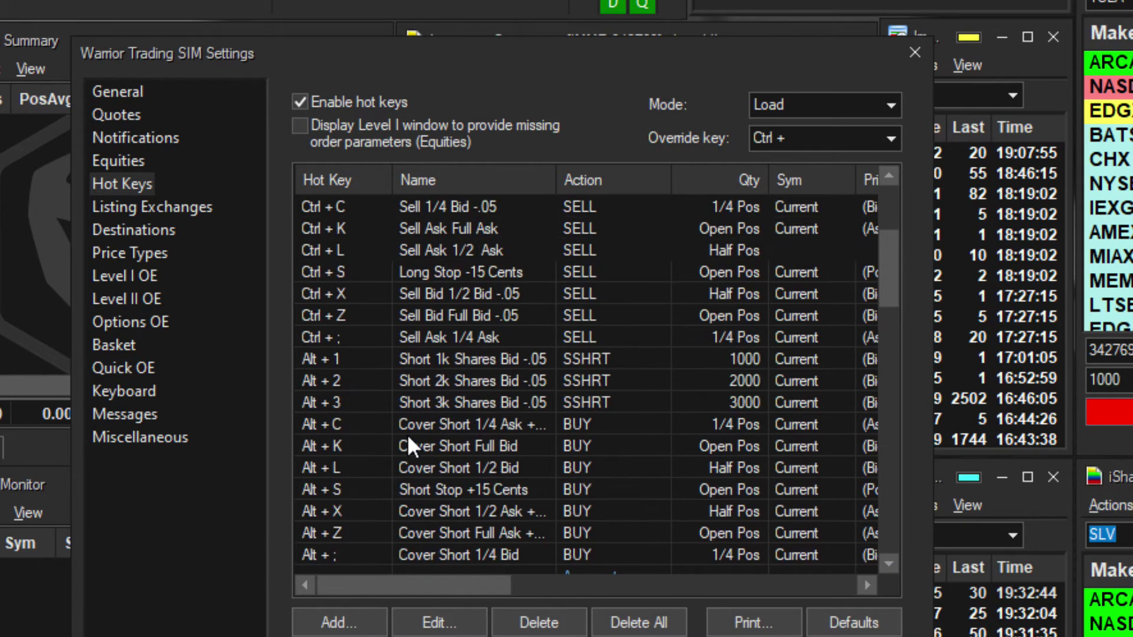
{"action": "scroll", "coordinate": [388, 361], "scroll_direction": "down", "scroll_amount": 11}
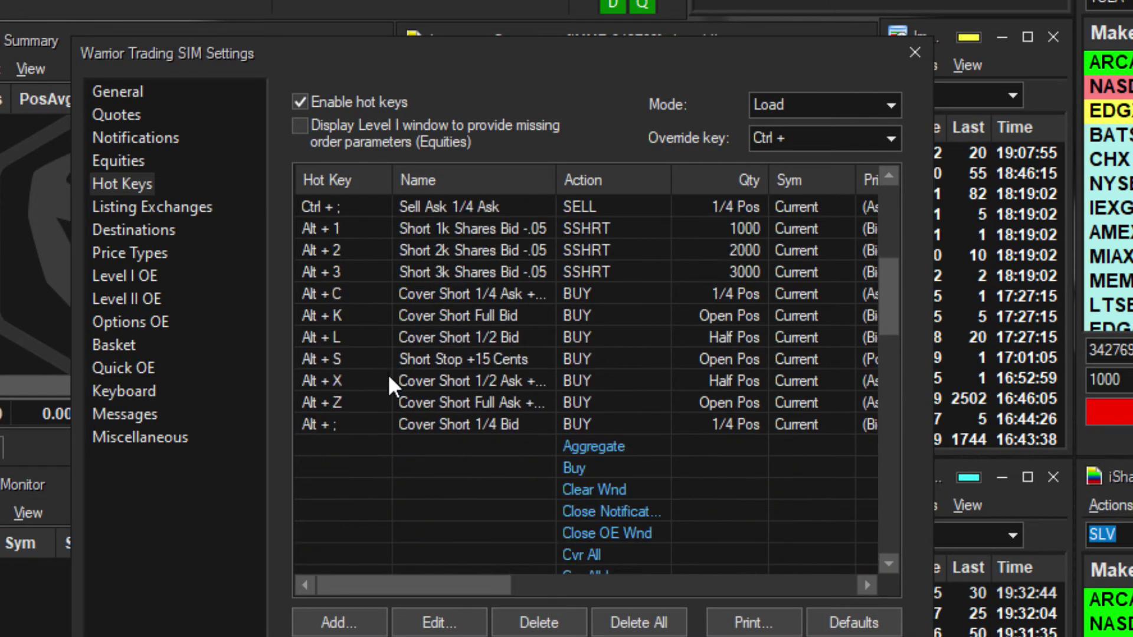
{"action": "scroll", "coordinate": [392, 382], "scroll_direction": "down", "scroll_amount": 8}
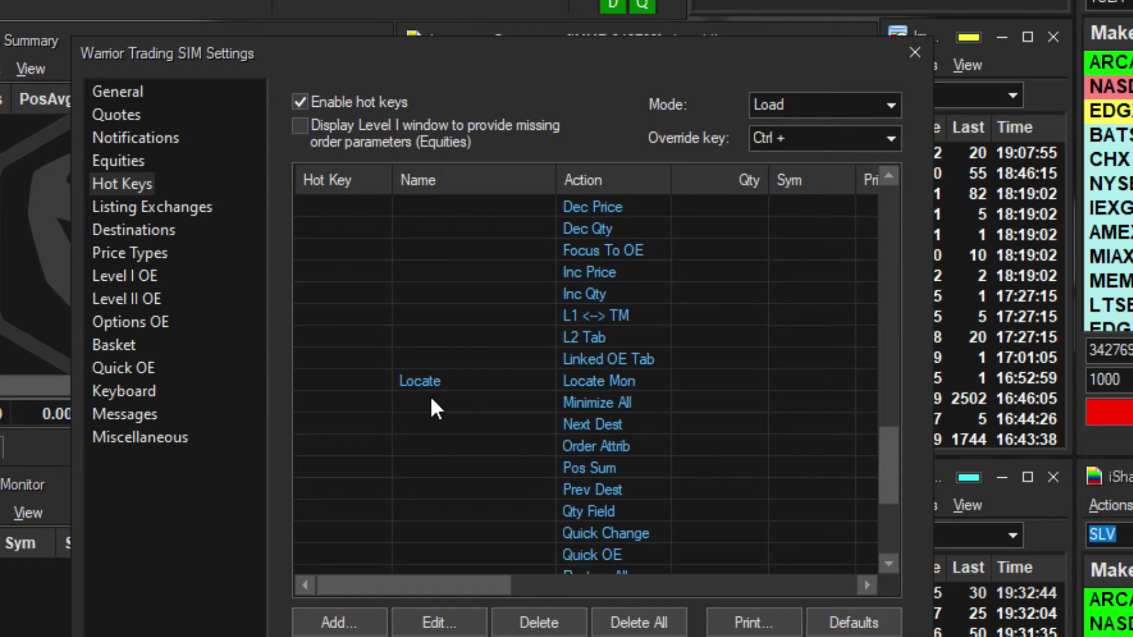
{"action": "scroll", "coordinate": [471, 416], "scroll_direction": "up", "scroll_amount": 10}
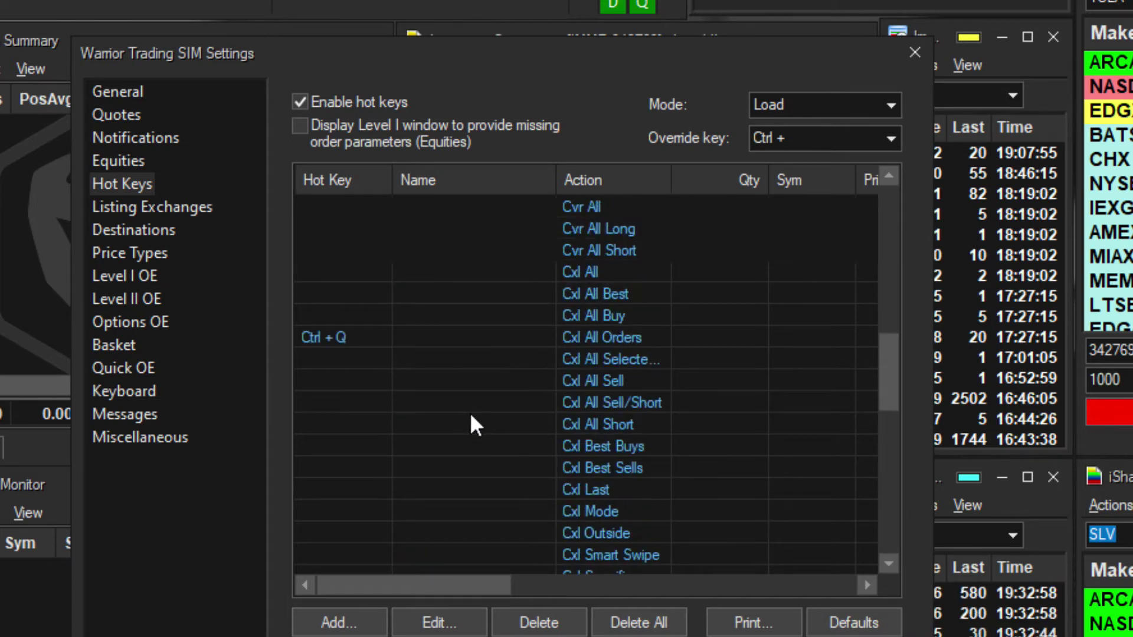
{"action": "scroll", "coordinate": [465, 416], "scroll_direction": "up", "scroll_amount": 5}
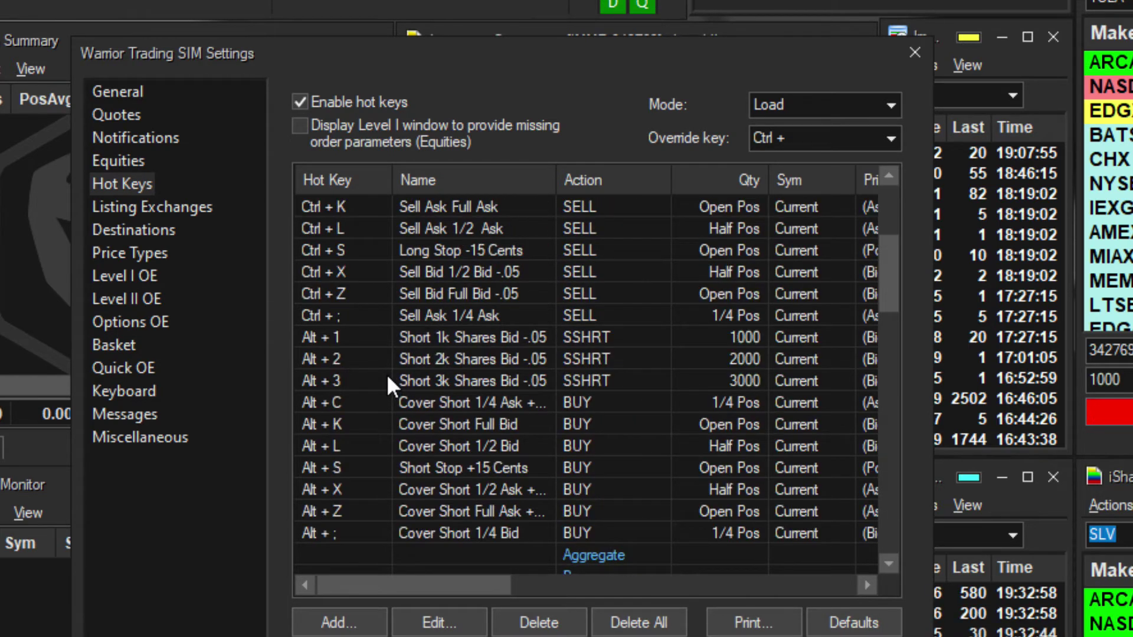
{"action": "scroll", "coordinate": [366, 329], "scroll_direction": "up", "scroll_amount": 2}
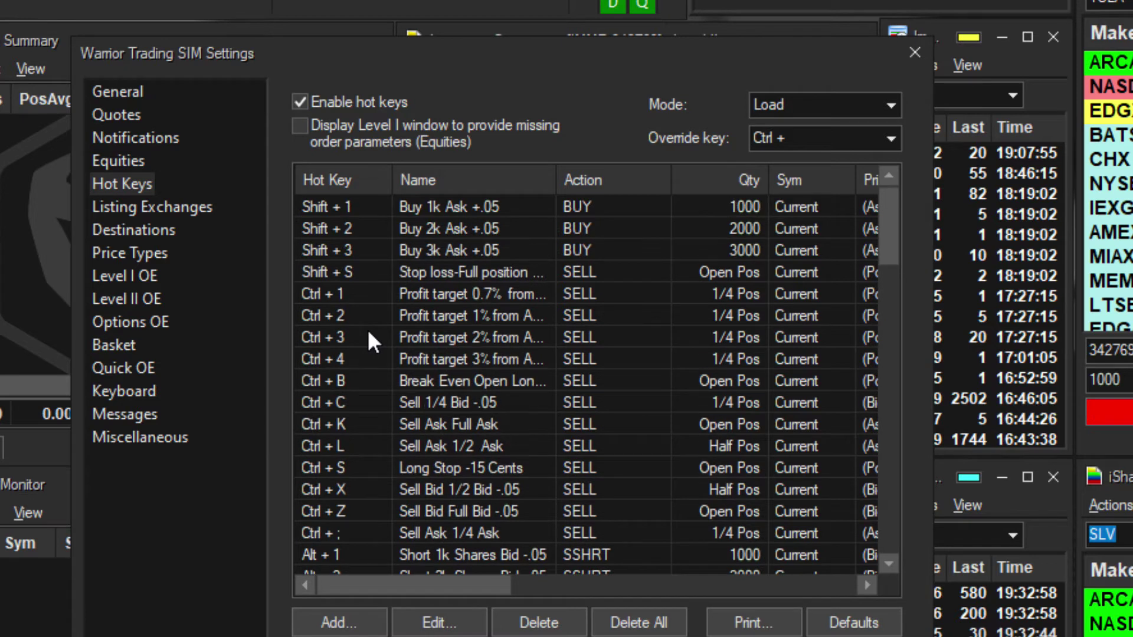
{"action": "left_click", "coordinate": [914, 52]}
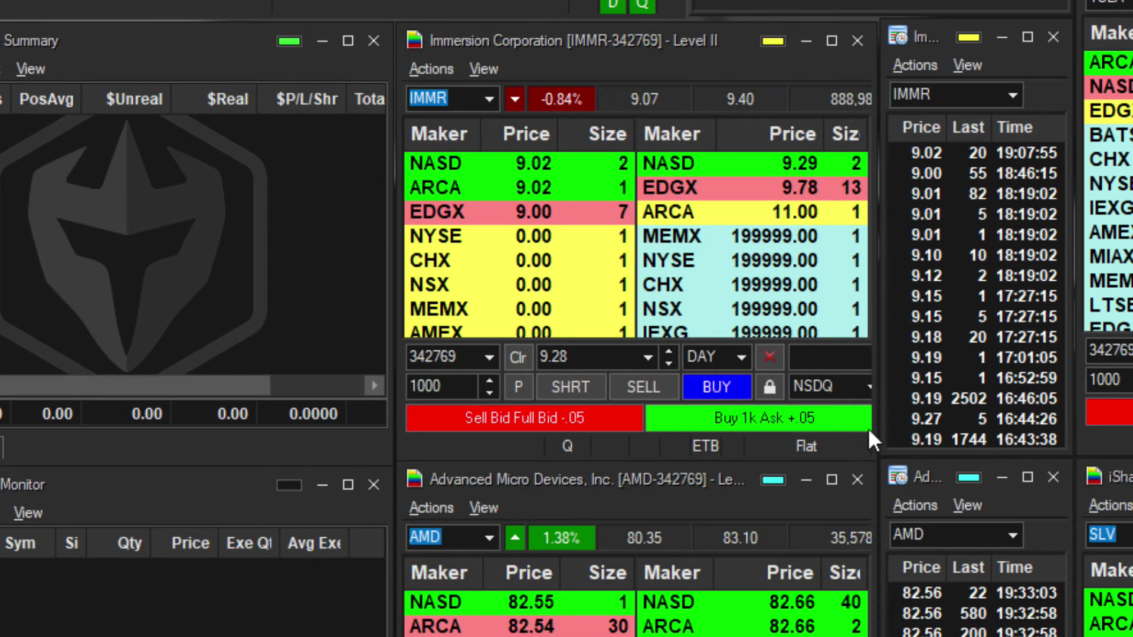
Inspect the share quantity in the IMMR Level II order entry and set the order price to 9.29.
{"action": "left_click", "coordinate": [836, 357]}
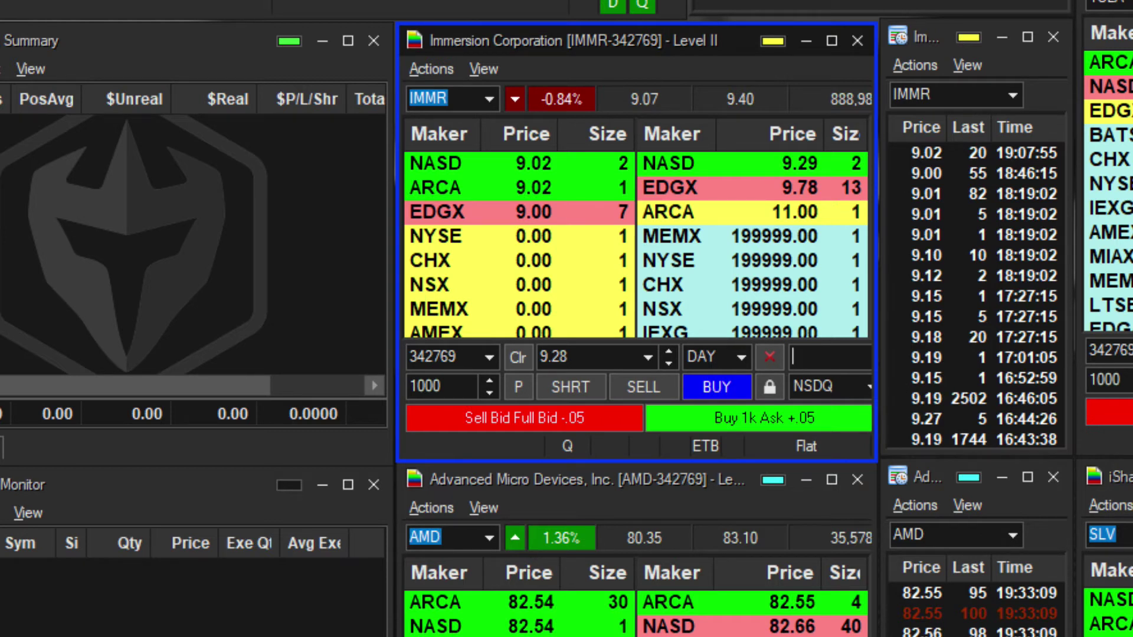
{"action": "left_click", "coordinate": [453, 383]}
{"action": "left_click", "coordinate": [446, 386]}
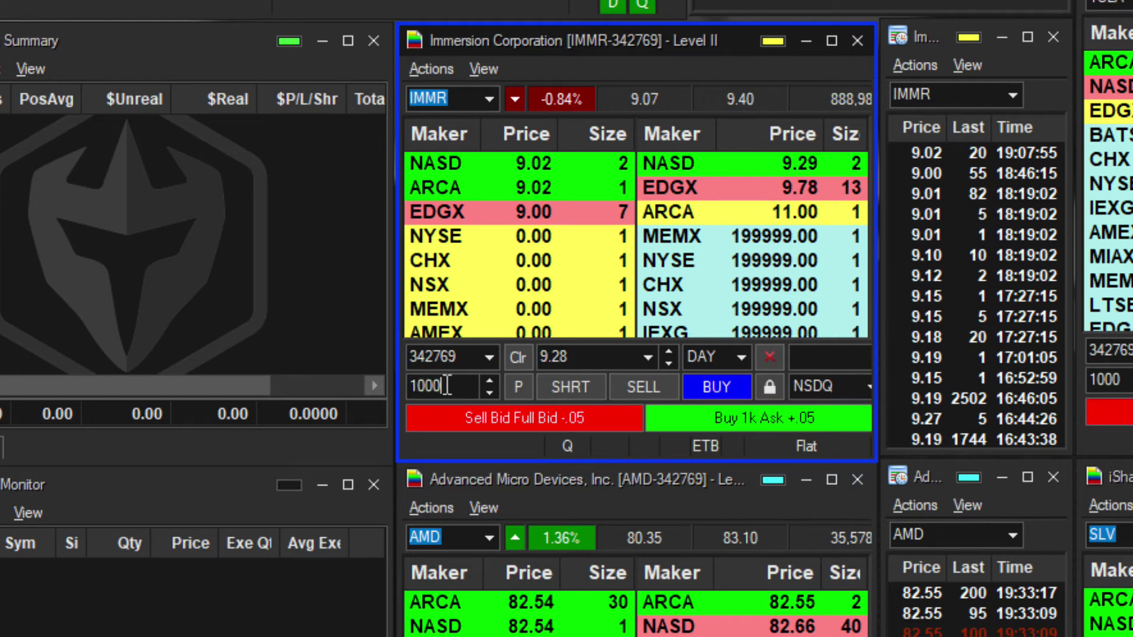
{"action": "double_click", "coordinate": [454, 385]}
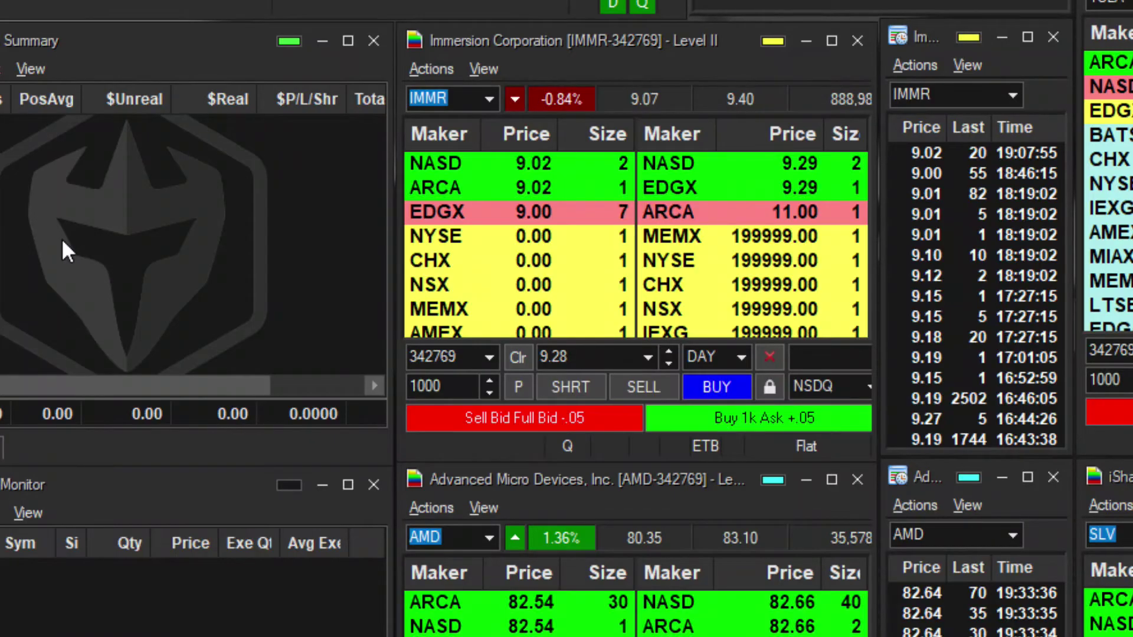
{"action": "left_click", "coordinate": [815, 354]}
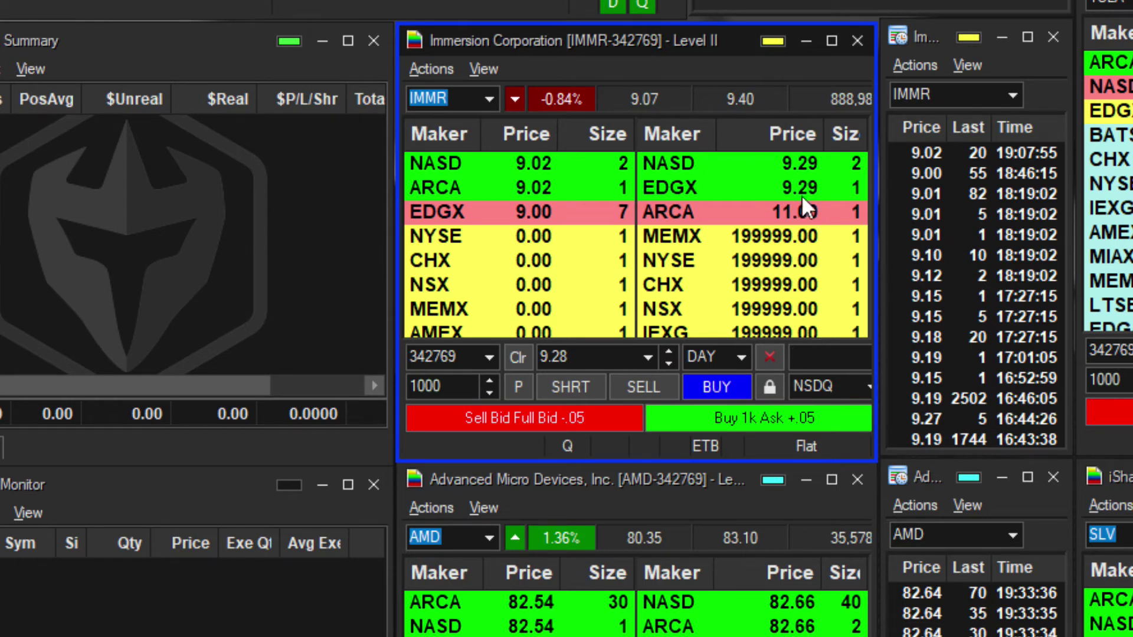
{"action": "left_click", "coordinate": [671, 350]}
{"action": "left_click", "coordinate": [671, 349]}
{"action": "left_click", "coordinate": [673, 359]}
{"action": "left_click", "coordinate": [820, 358]}
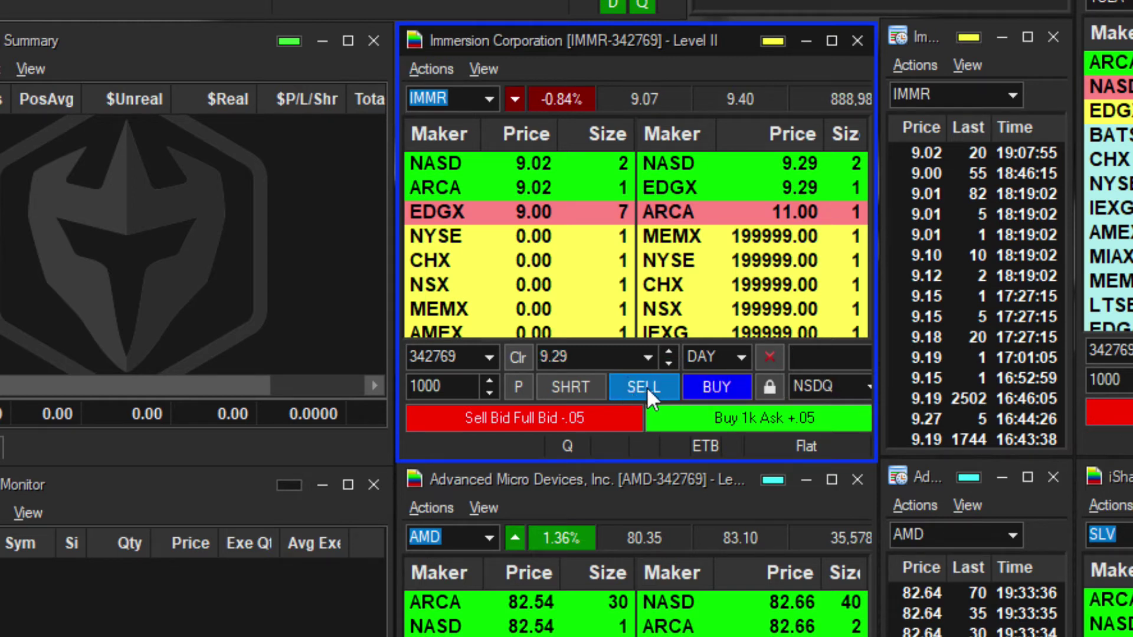
Examine the bid and ask quotes in the IMMR Level II window together with the order entry's price and buy controls.
{"action": "left_click", "coordinate": [712, 190]}
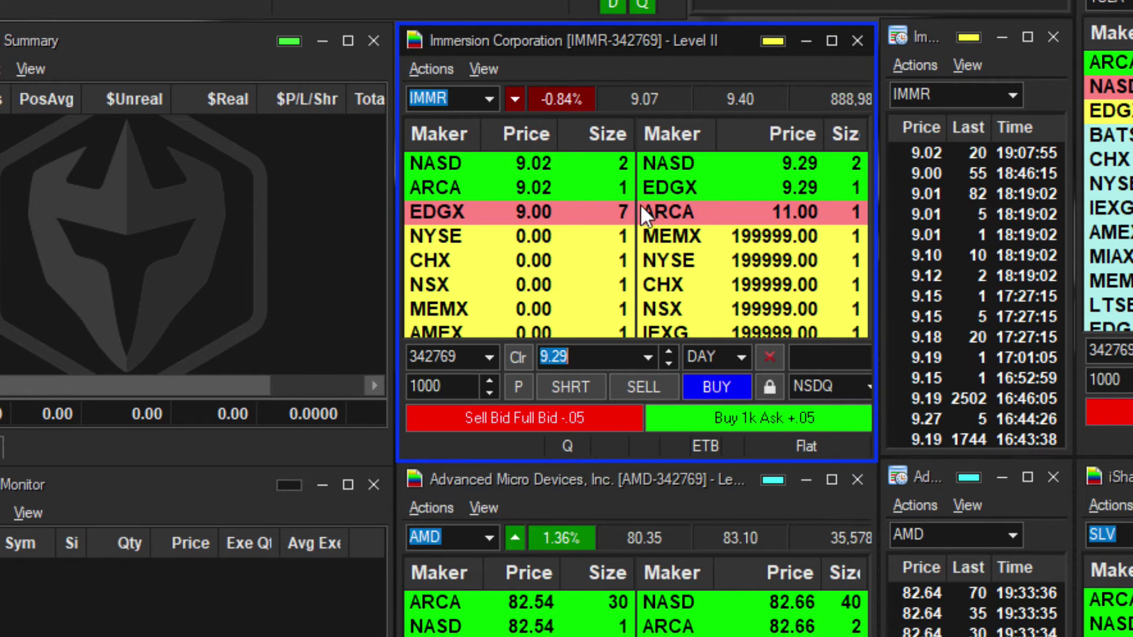
{"action": "left_click", "coordinate": [553, 195]}
{"action": "left_click", "coordinate": [733, 252]}
{"action": "left_click", "coordinate": [779, 197]}
{"action": "left_click", "coordinate": [748, 211]}
{"action": "left_click", "coordinate": [714, 195]}
{"action": "left_click", "coordinate": [724, 388]}
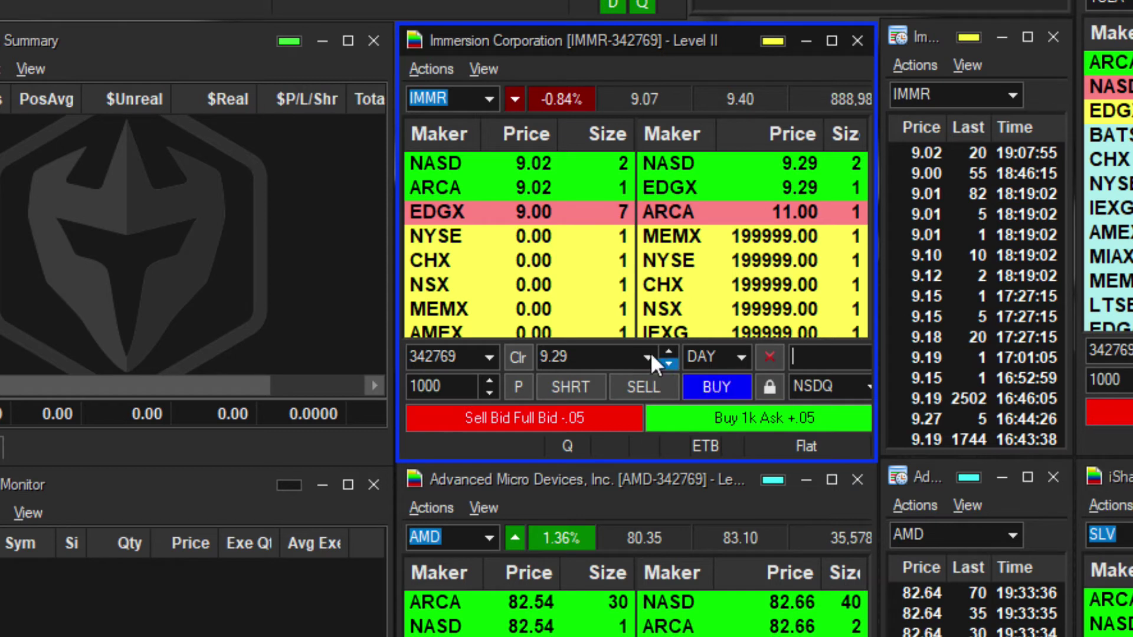
{"action": "left_click", "coordinate": [582, 358]}
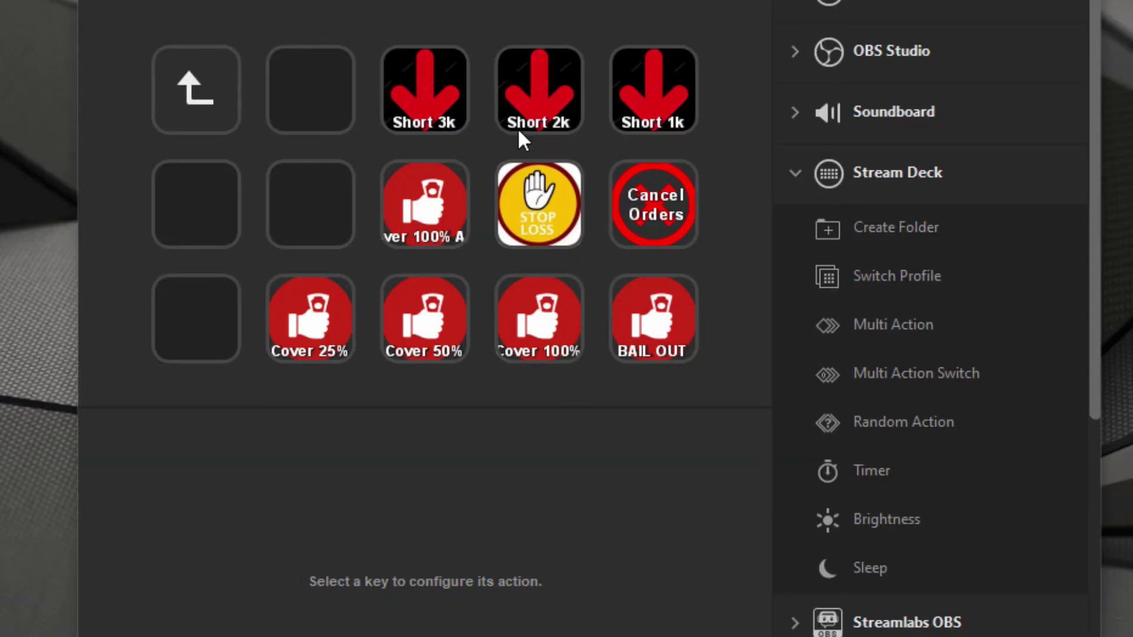
Inspect the hotkeys assigned to the Short 1k, Short 2k and Short 3k keys in the Stream Deck app.
{"action": "left_click", "coordinate": [656, 108]}
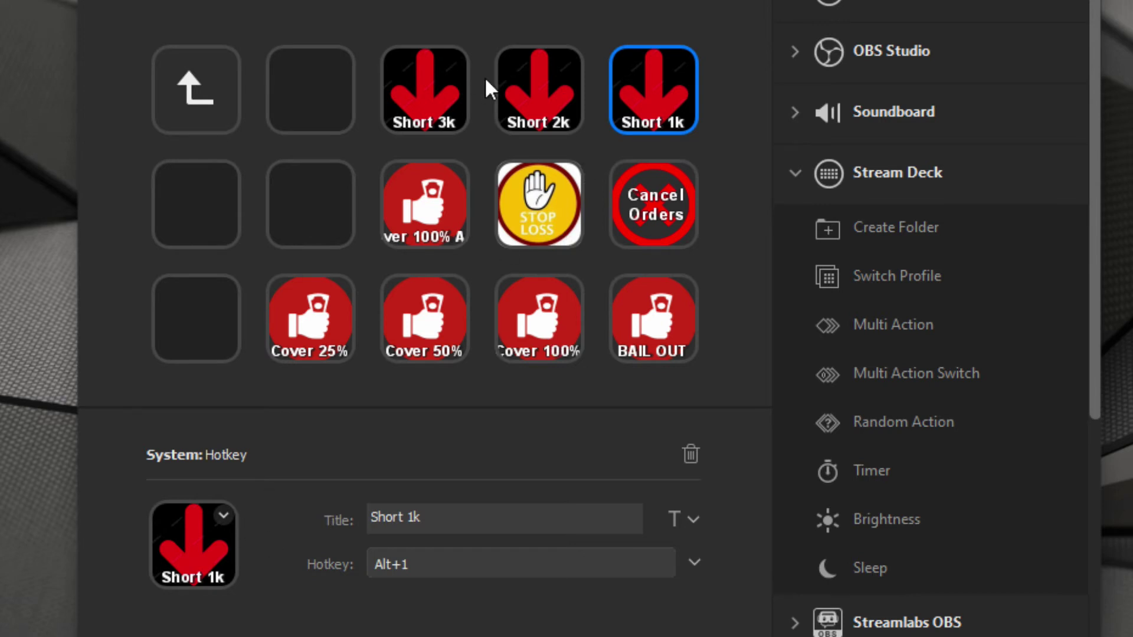
{"action": "left_click", "coordinate": [424, 98]}
{"action": "left_click", "coordinate": [538, 125]}
{"action": "left_click", "coordinate": [635, 105]}
{"action": "left_click", "coordinate": [433, 80]}
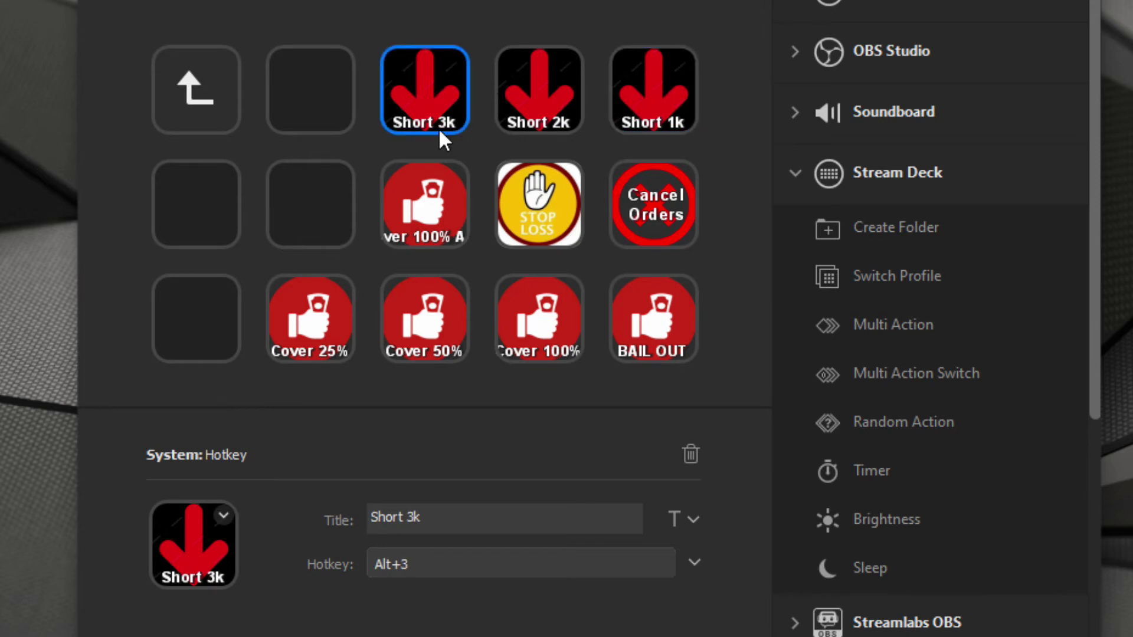
{"action": "left_click", "coordinate": [542, 119]}
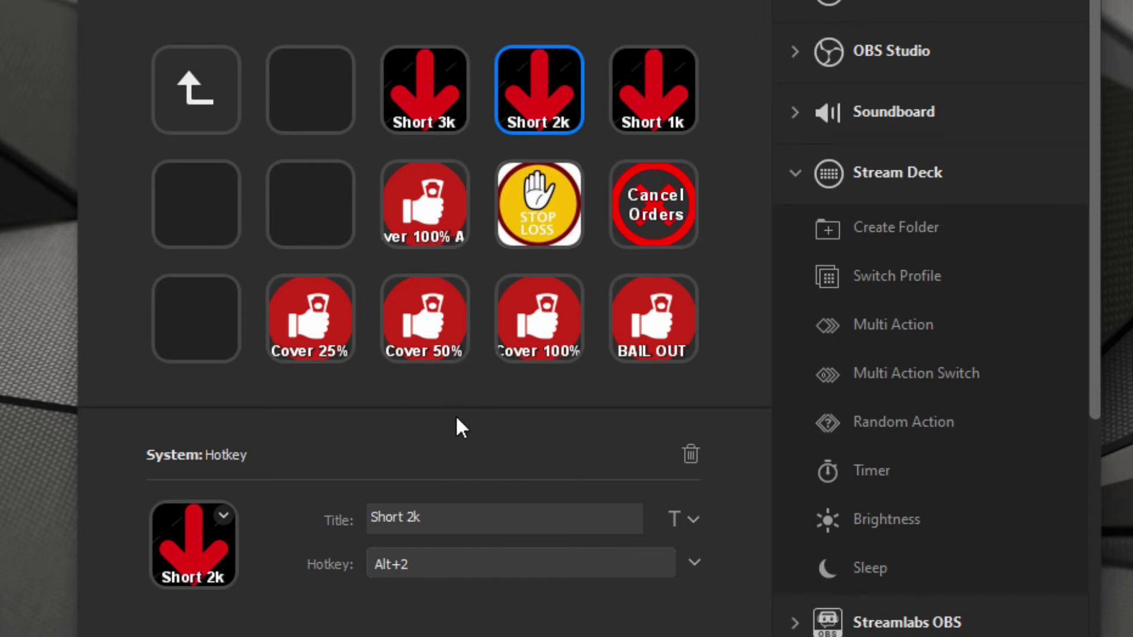
Split the Cover 100% Ask key's title into two lines after "Cover" and open its title formatting options.
{"action": "left_click", "coordinate": [437, 203]}
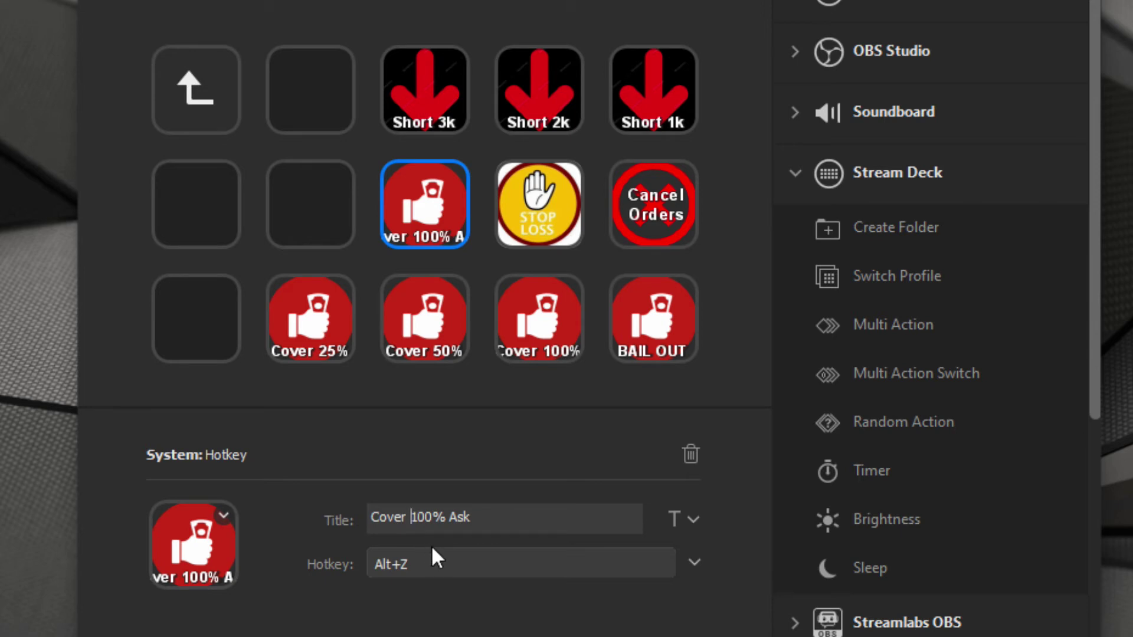
{"action": "key", "text": "Return"}
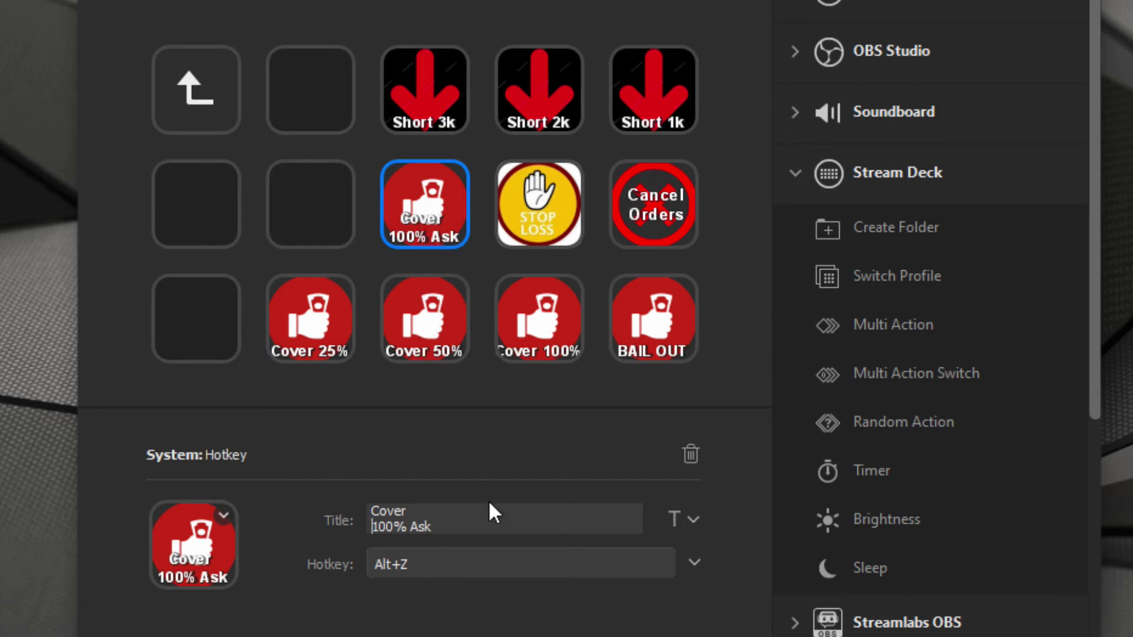
{"action": "left_click", "coordinate": [696, 521]}
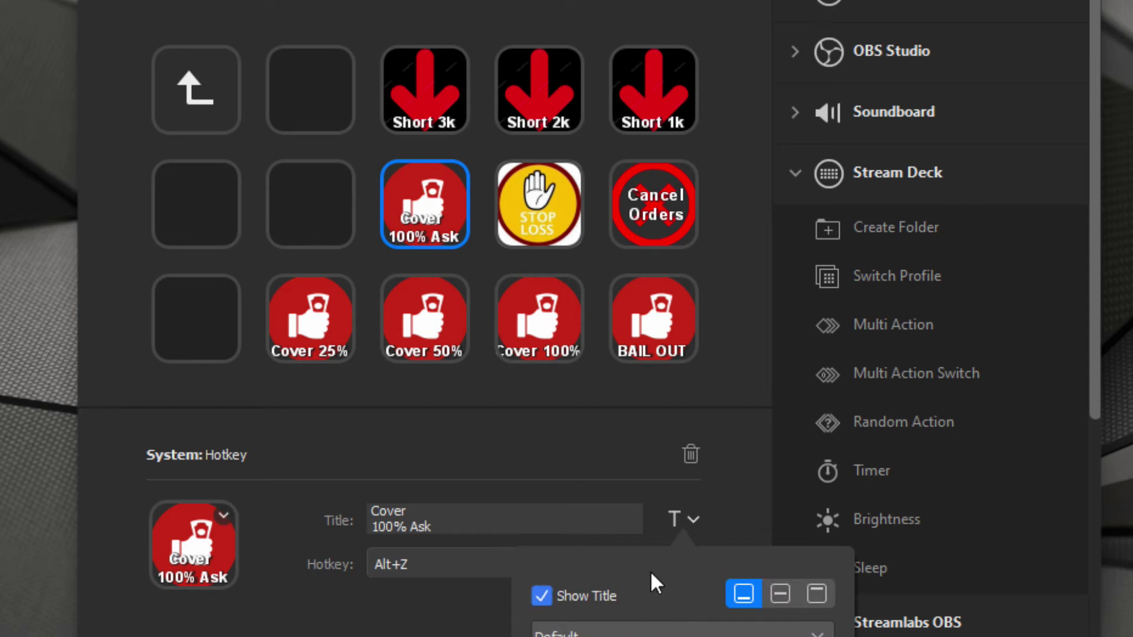
Shrink the title text of the Cover 100% key to fit its icon, and view the key's icon options.
{"action": "left_click", "coordinate": [422, 334]}
{"action": "left_click", "coordinate": [531, 337]}
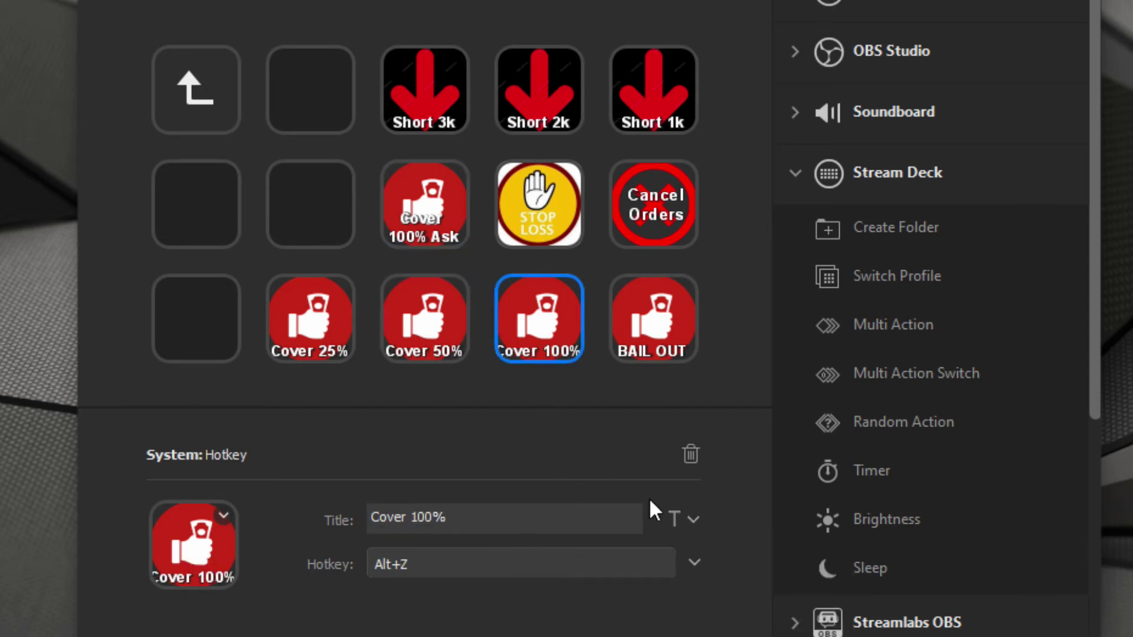
{"action": "left_click", "coordinate": [694, 521]}
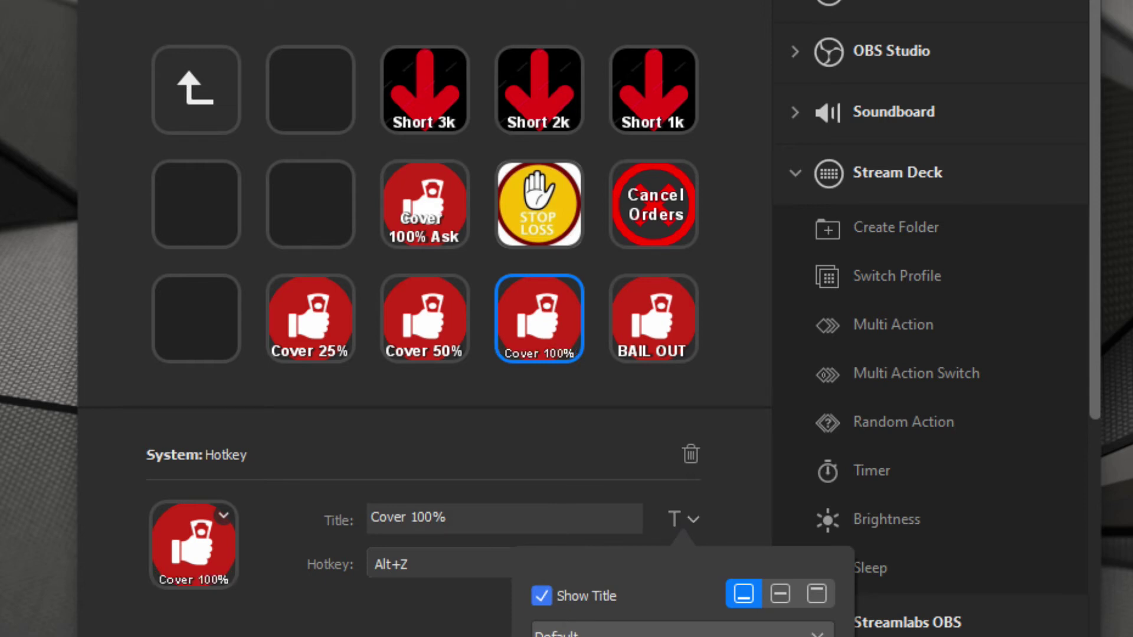
{"action": "left_click", "coordinate": [493, 628]}
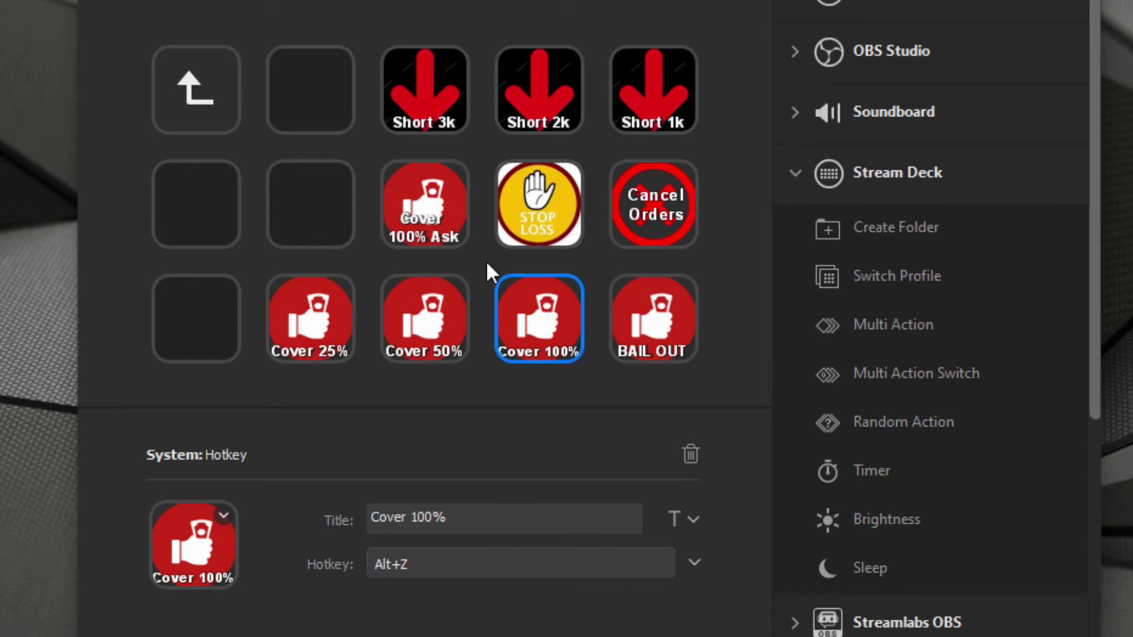
{"action": "left_click", "coordinate": [223, 517]}
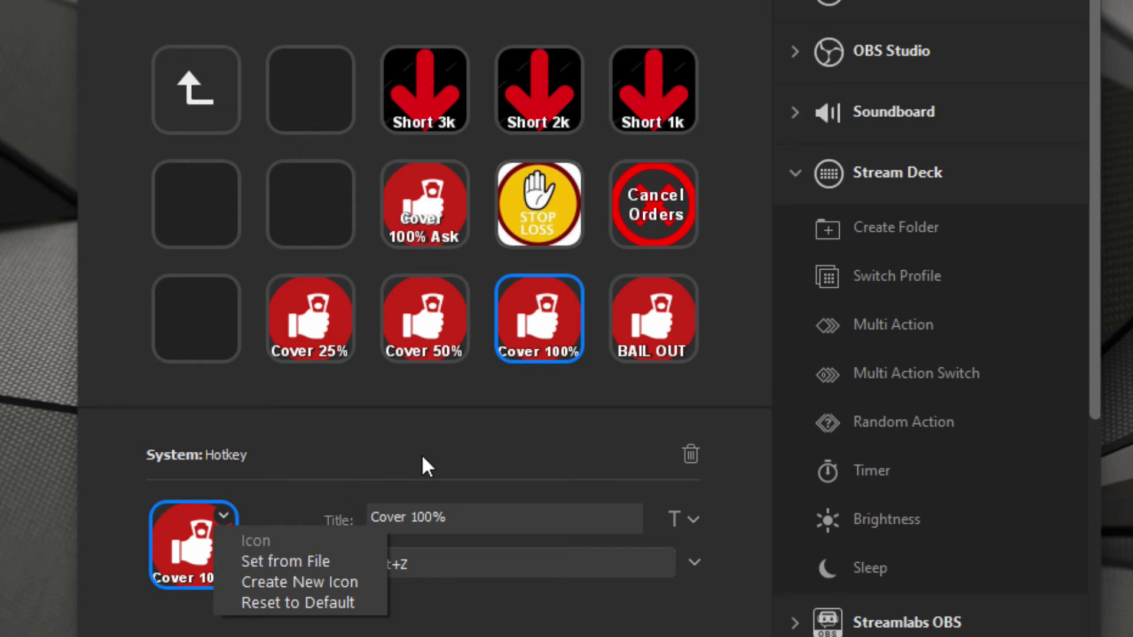
{"action": "left_click", "coordinate": [420, 479]}
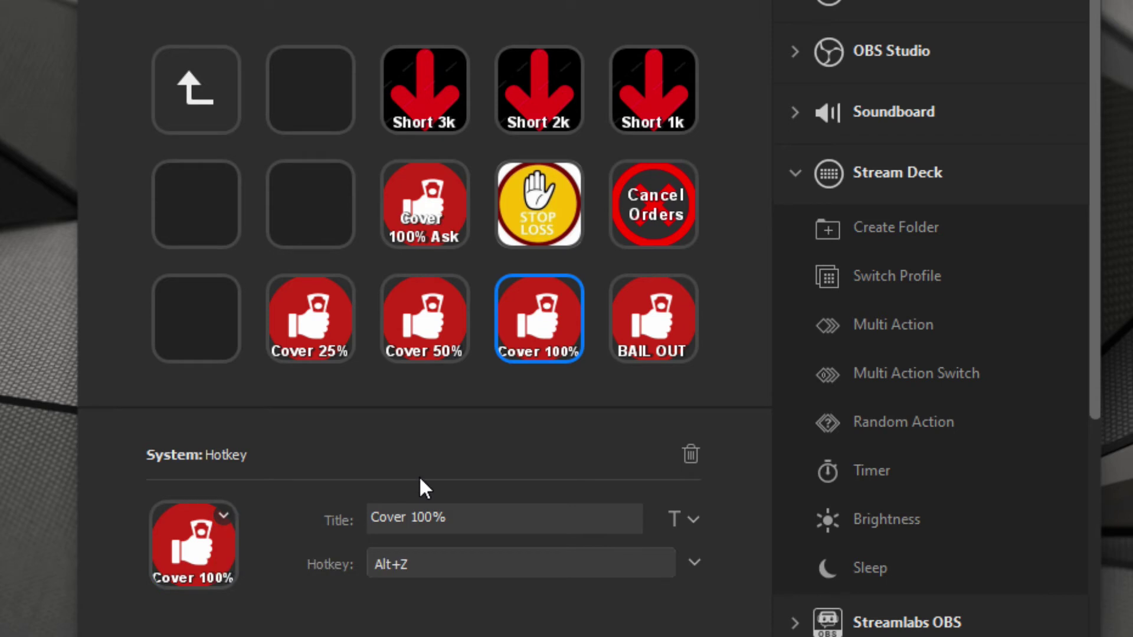
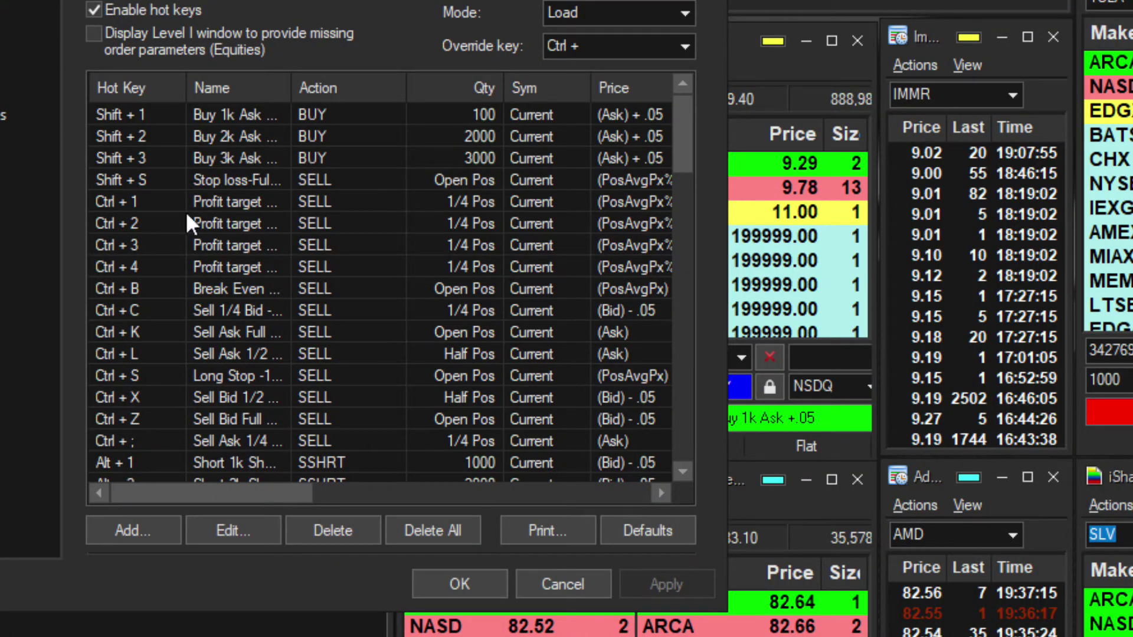
Select the Sell Bid Full Bid -.05 entry in the Sim's hot keys list and widen the Name column to show full names.
{"action": "left_click", "coordinate": [151, 334]}
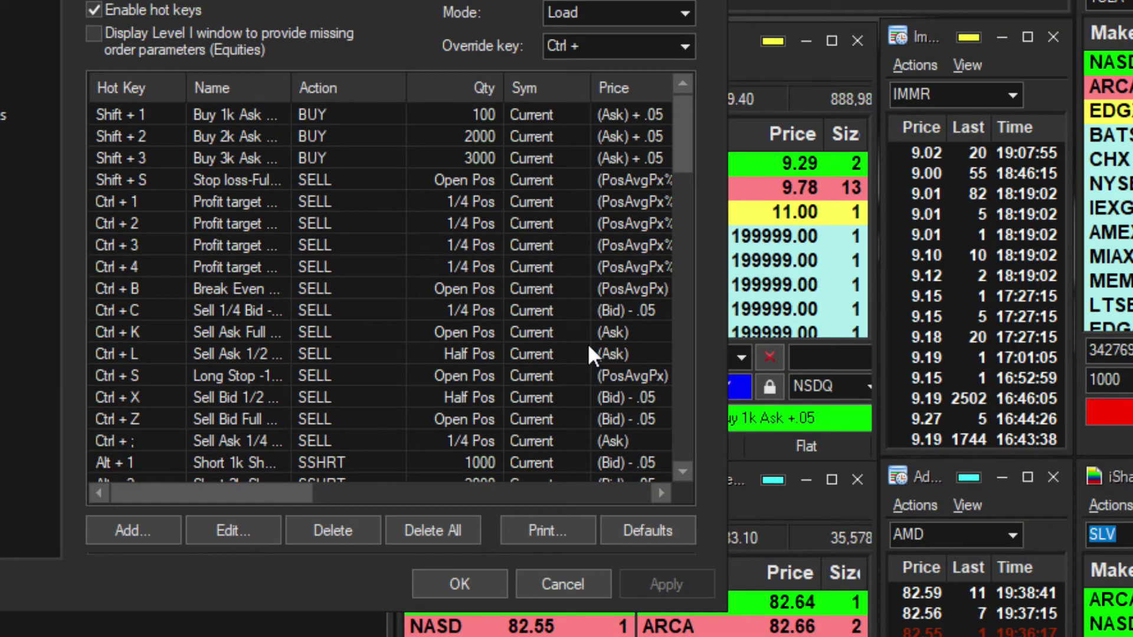
{"action": "left_click", "coordinate": [166, 419]}
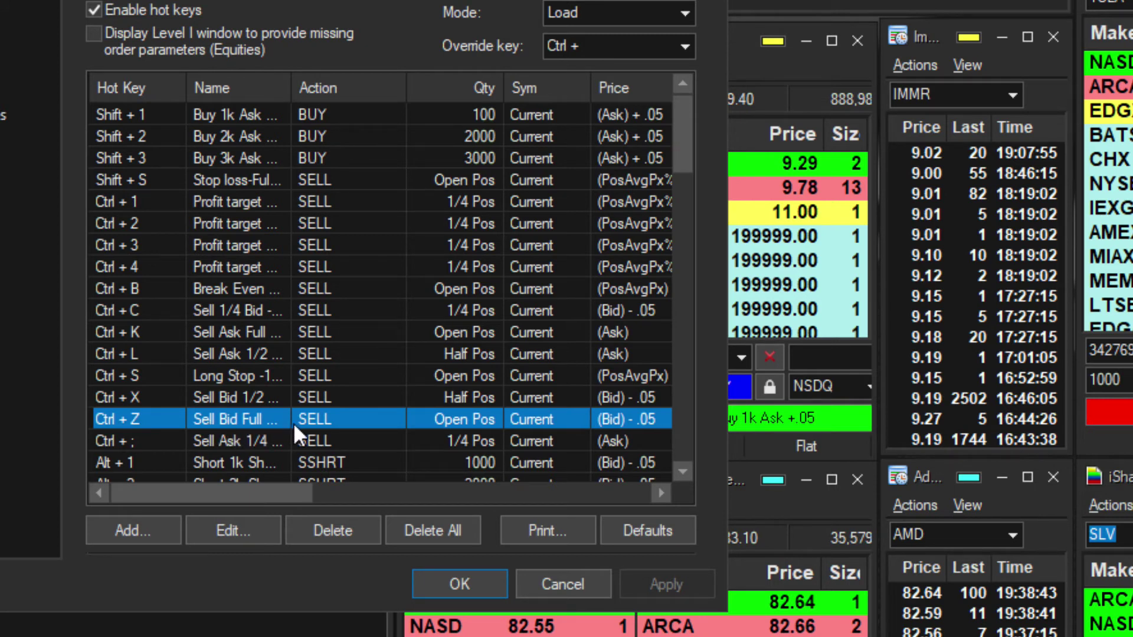
{"action": "left_click_drag", "start_coordinate": [290, 90], "coordinate": [370, 95]}
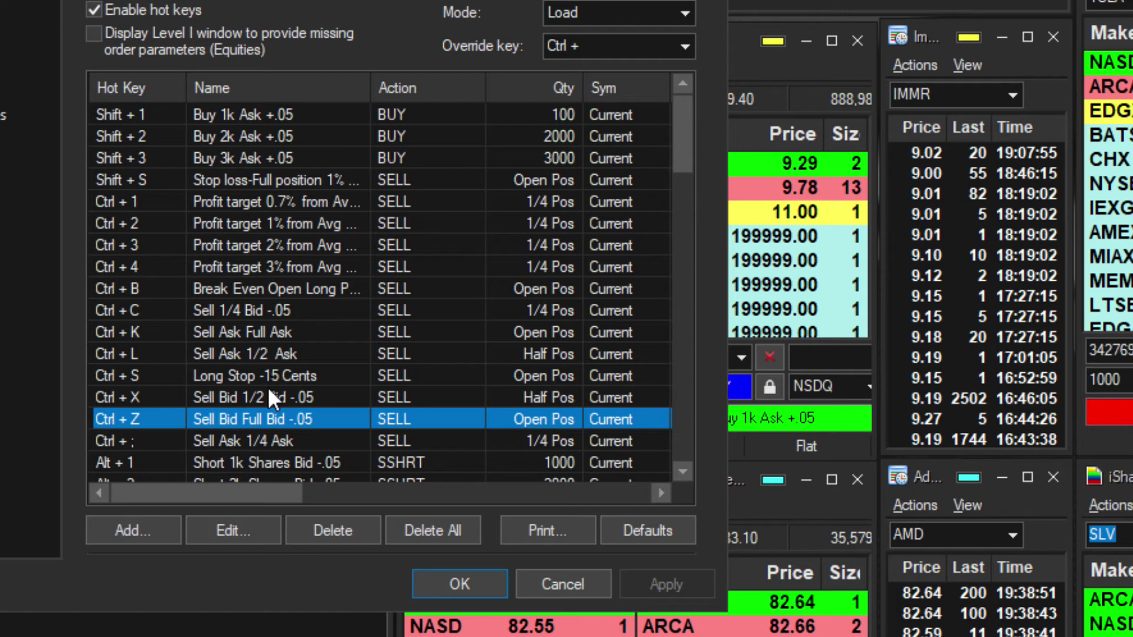
Locate the Cover Short Full Bid and Cover Short Full Ask +.05 entries in the hot keys list.
{"action": "scroll", "coordinate": [268, 386], "scroll_direction": "down", "scroll_amount": 2}
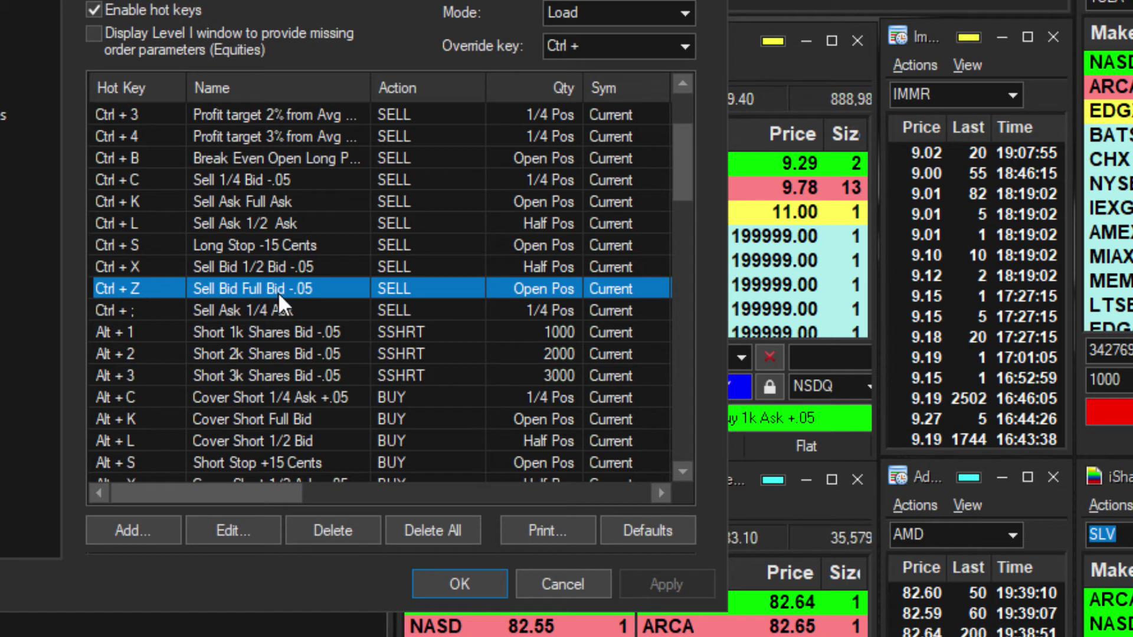
{"action": "left_click", "coordinate": [298, 419]}
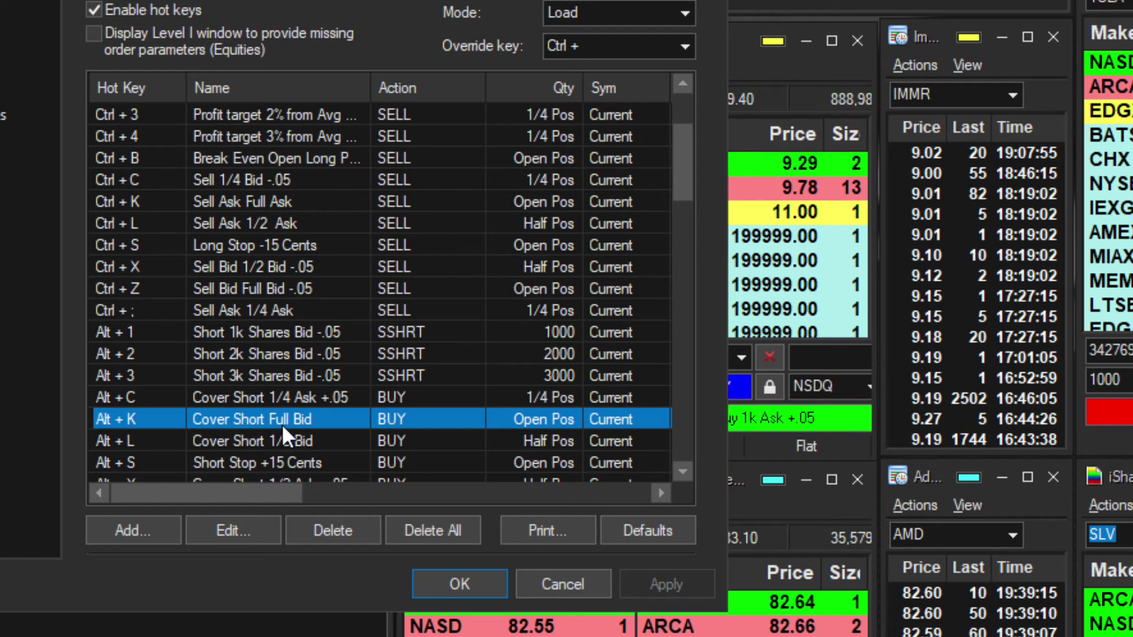
{"action": "scroll", "coordinate": [293, 424], "scroll_direction": "down", "scroll_amount": 1}
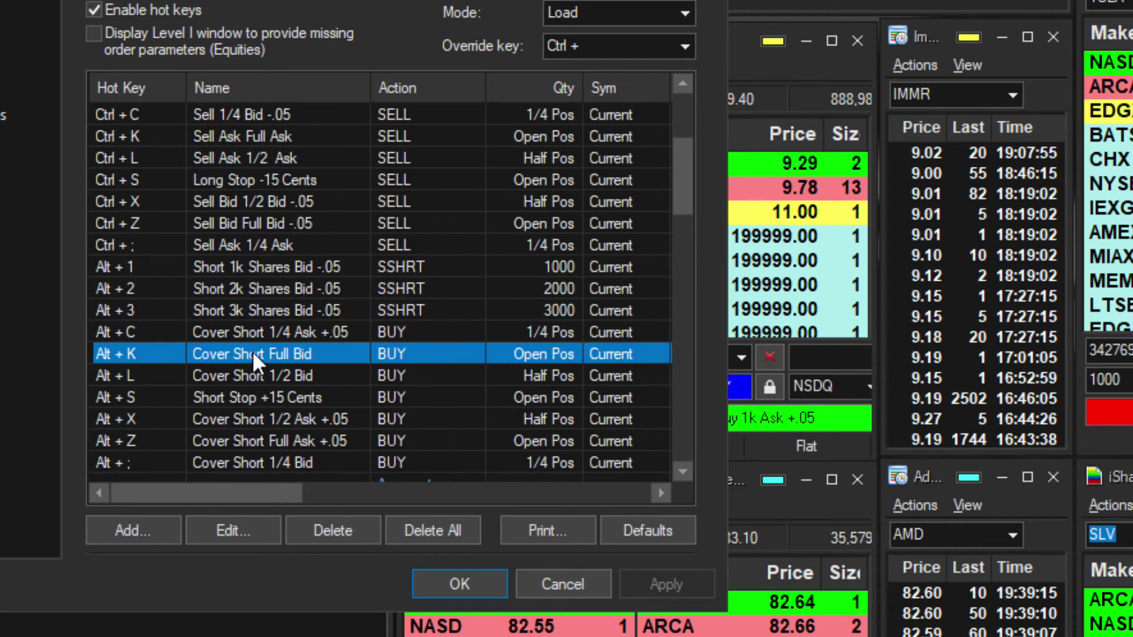
{"action": "left_click", "coordinate": [316, 442]}
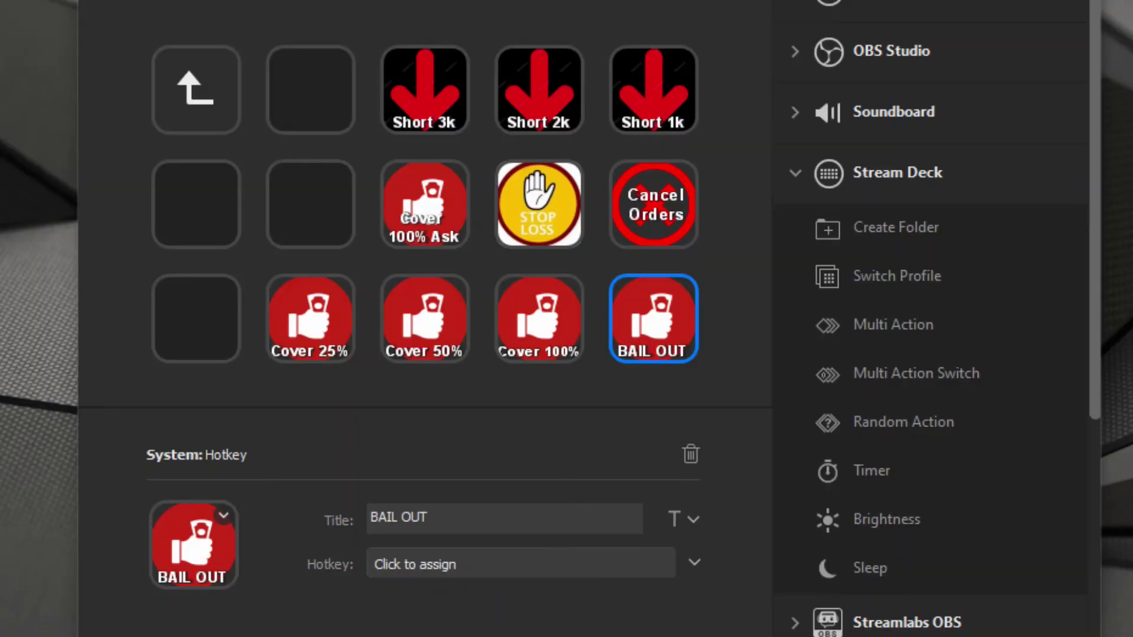
Assign Alt+Z to the BAIL OUT key to match the Cover Short Full Ask +.05 entry, and check the Cover 100% Ask key's hotkey.
{"action": "left_click", "coordinate": [490, 564]}
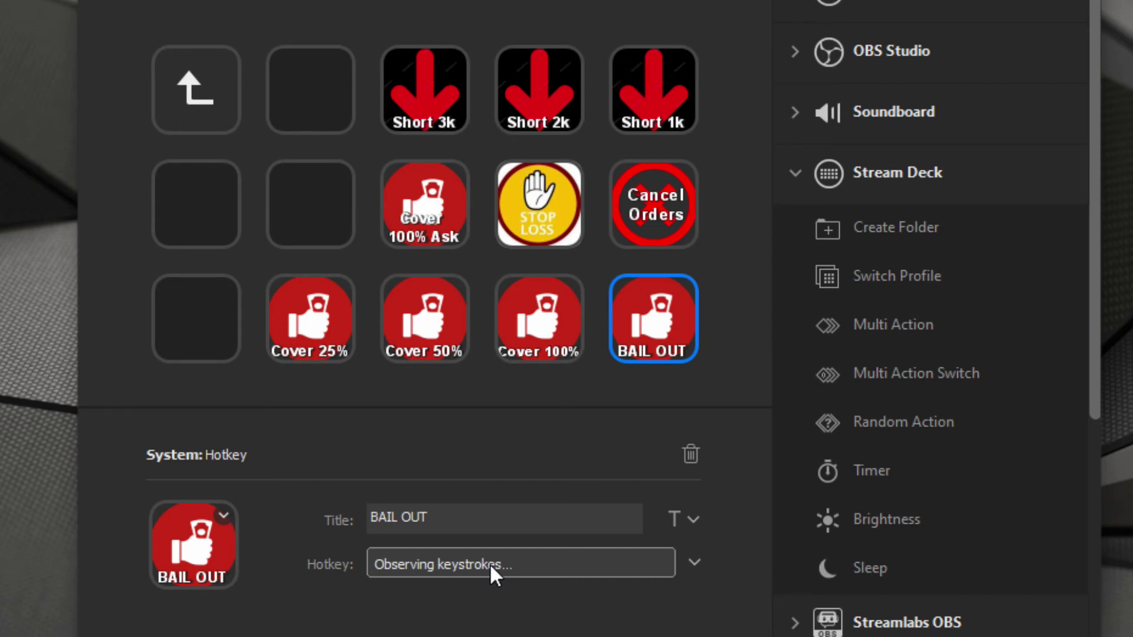
{"action": "key", "text": "alt+z"}
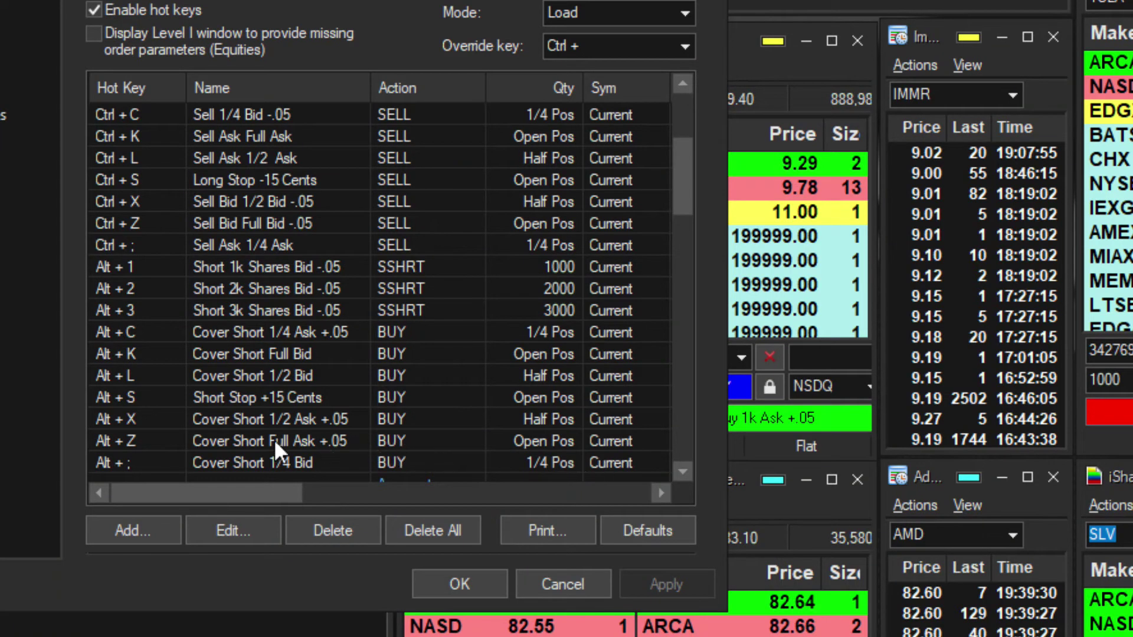
{"action": "left_click", "coordinate": [313, 446]}
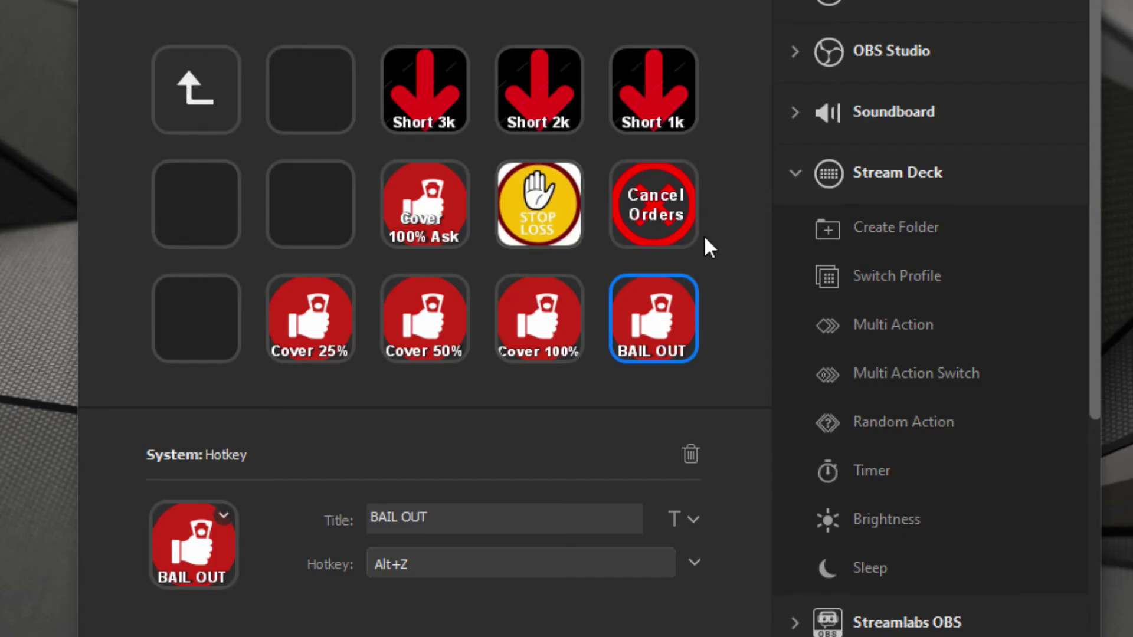
{"action": "left_click", "coordinate": [421, 231]}
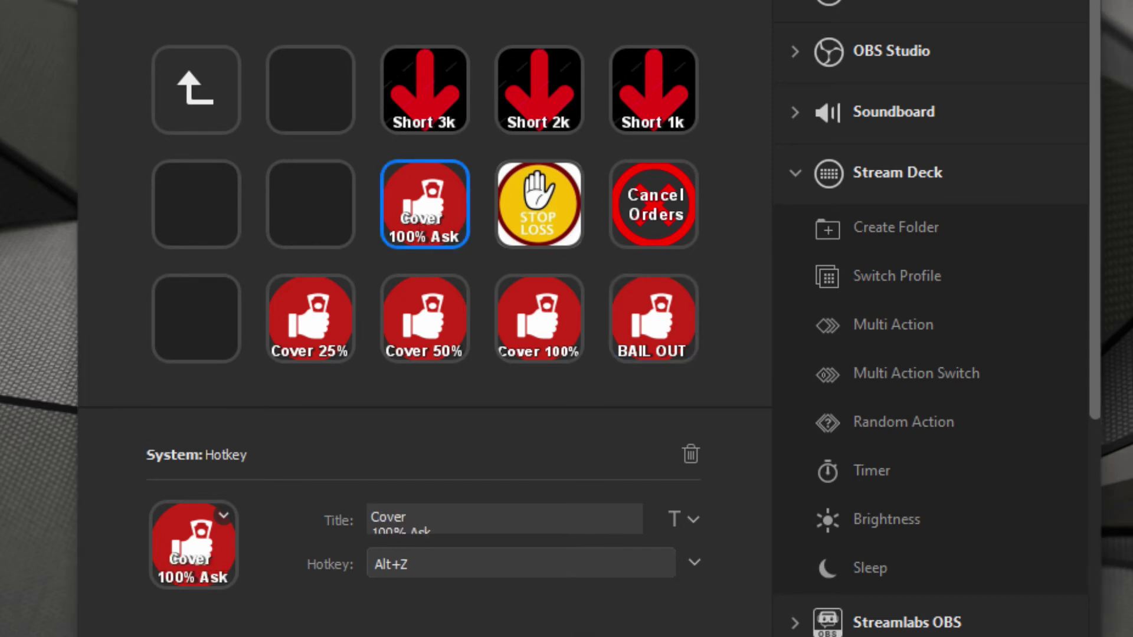
{"action": "left_click", "coordinate": [418, 566]}
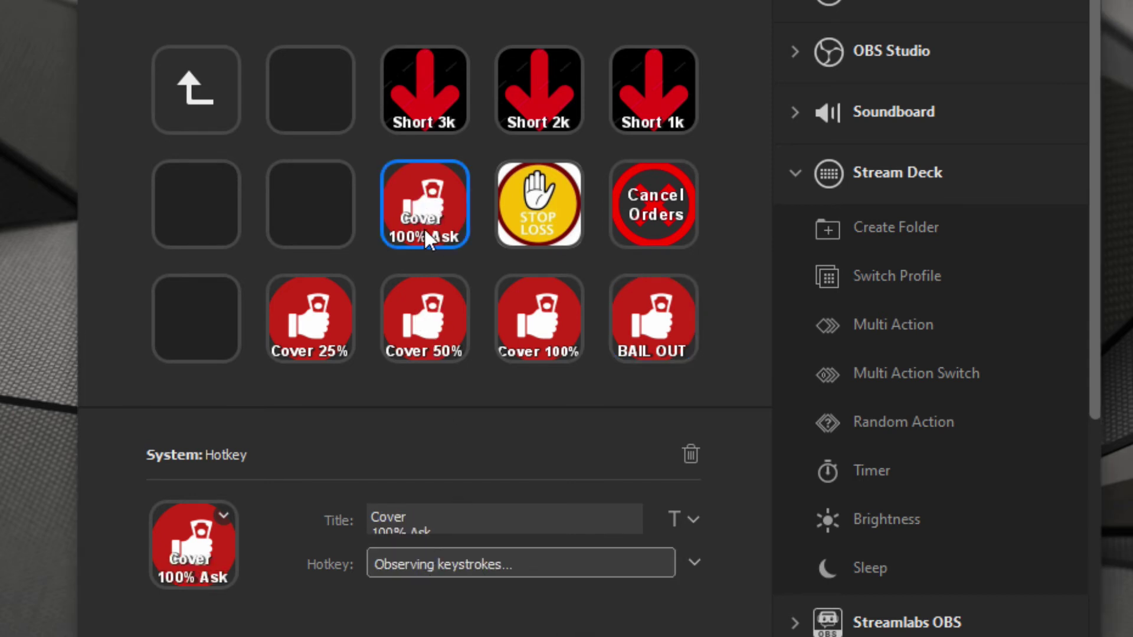
Assign Alt+K as the Cover 100% key's hotkey, matching the Cover Short Full Bid entry in the Sim's hot keys list.
{"action": "left_click", "coordinate": [552, 344]}
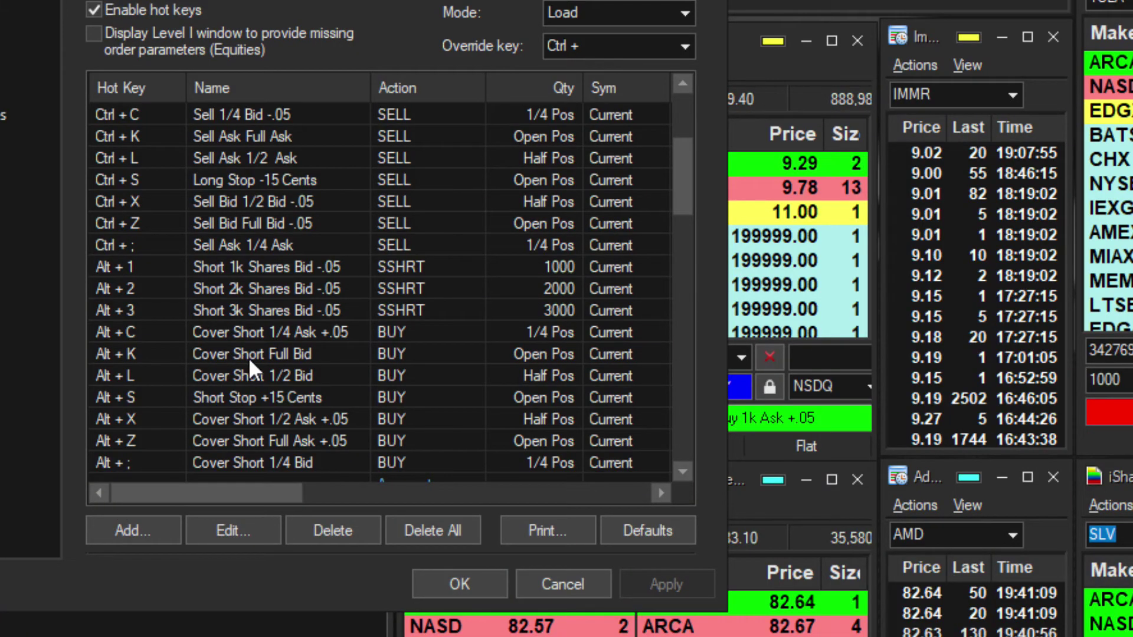
{"action": "left_click", "coordinate": [280, 355]}
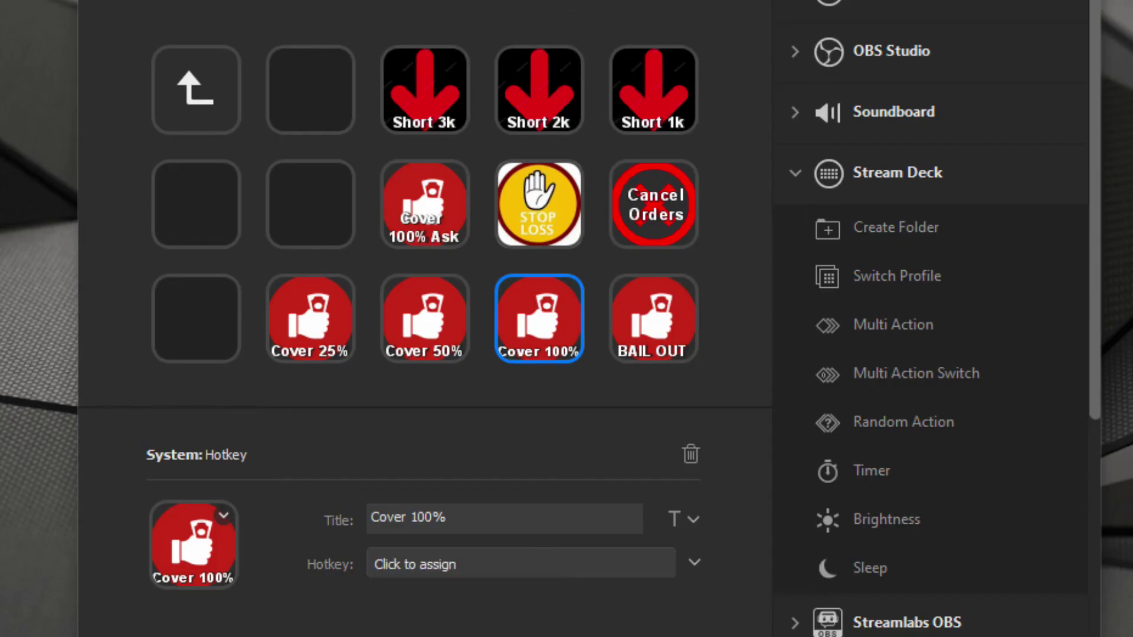
{"action": "left_click", "coordinate": [449, 567]}
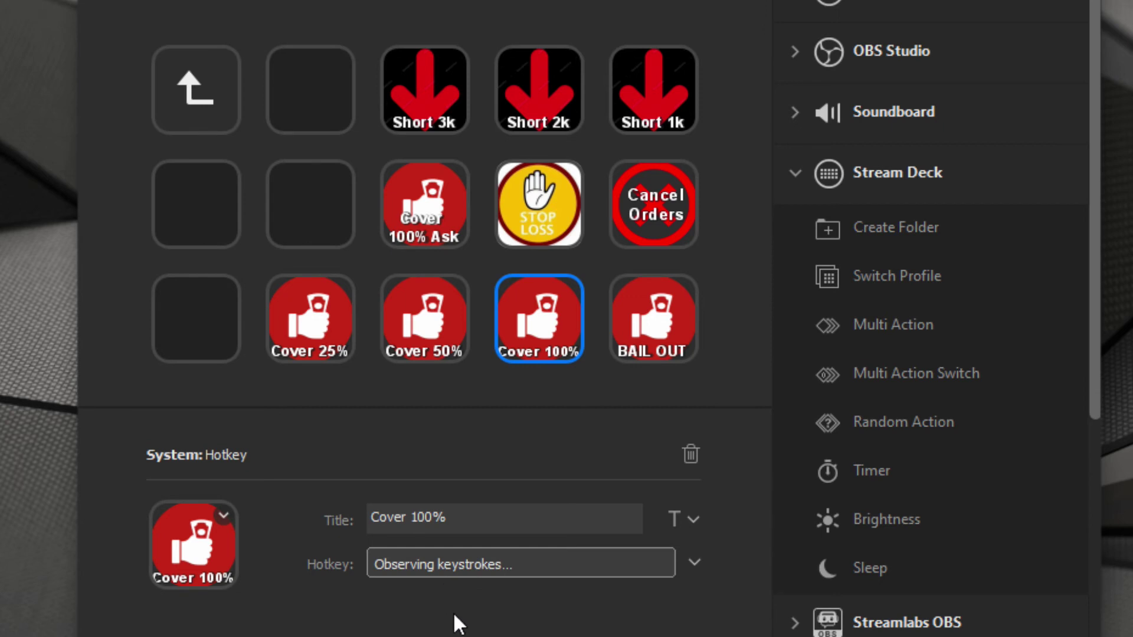
{"action": "key", "text": "alt+k"}
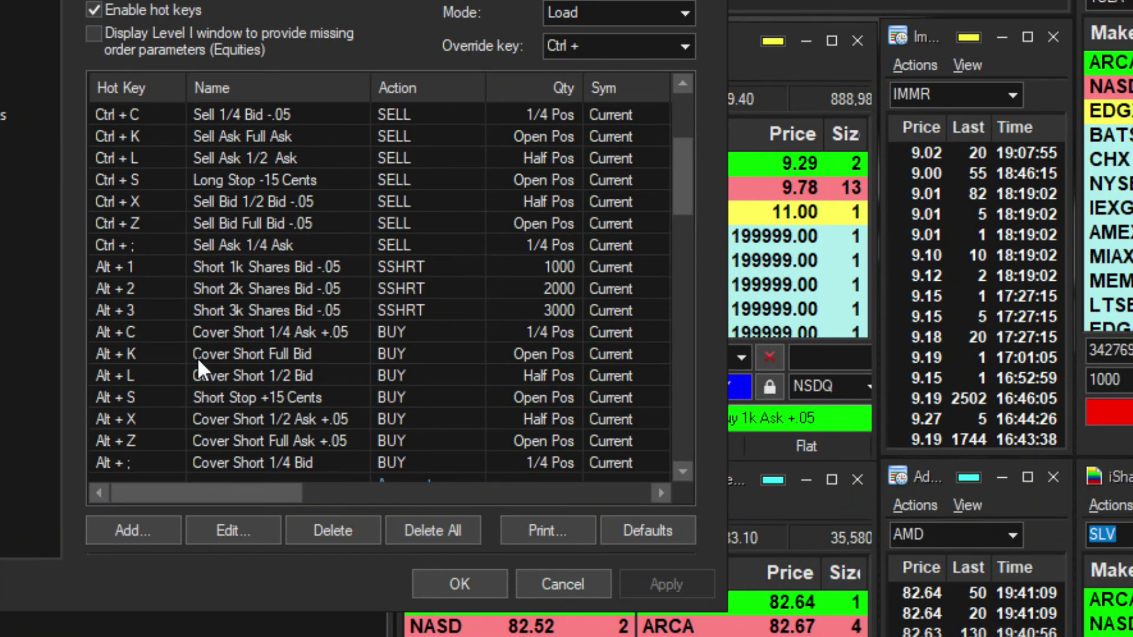
Open the Cover Short Full Bid hot key's settings in the Sim, review its order parameters, and close them unchanged.
{"action": "left_click", "coordinate": [197, 356]}
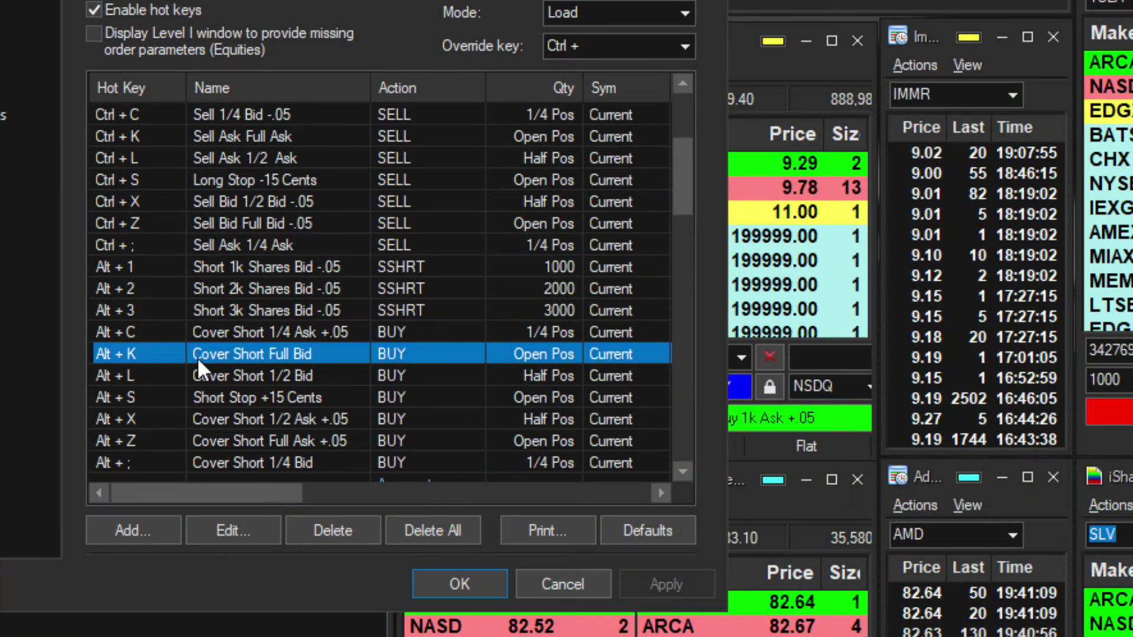
{"action": "left_click", "coordinate": [238, 529]}
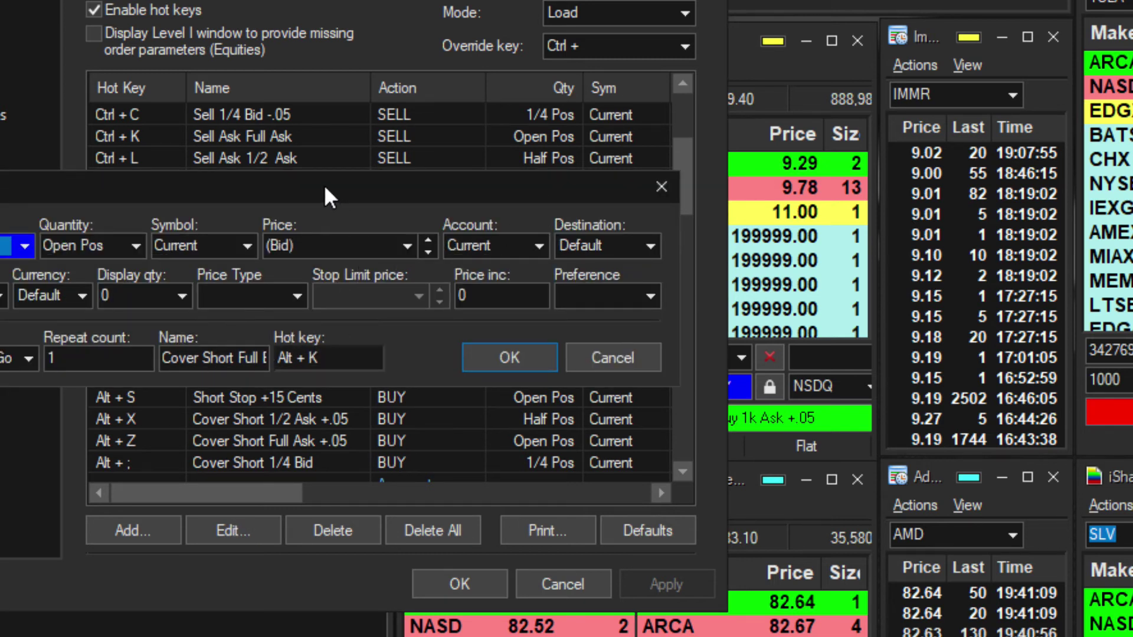
{"action": "left_click_drag", "start_coordinate": [324, 186], "coordinate": [373, 190]}
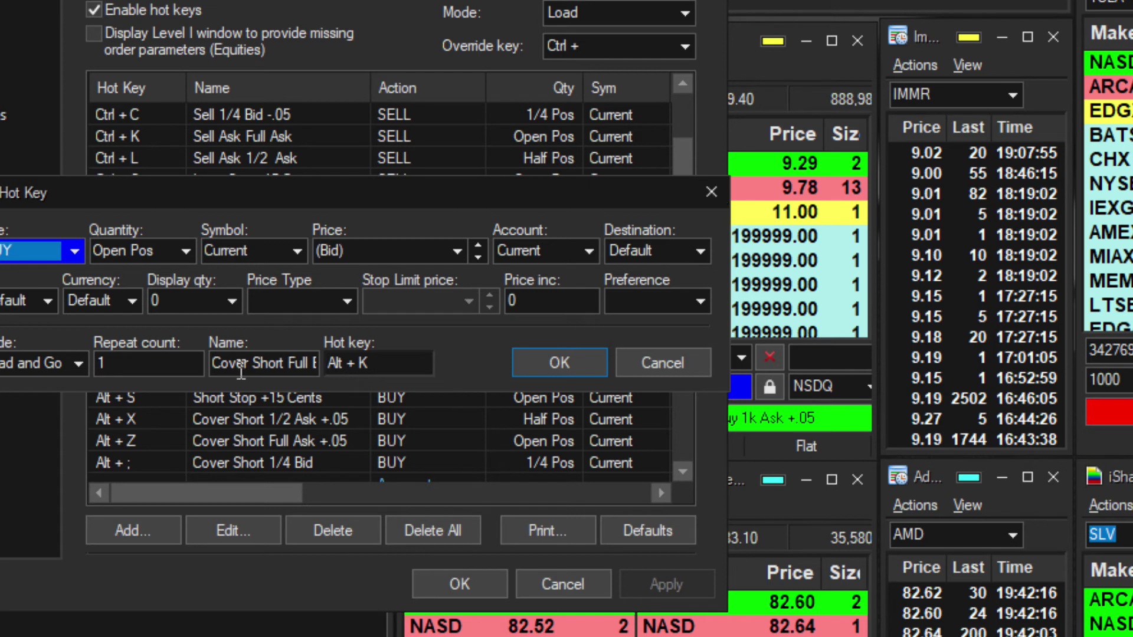
{"action": "left_click", "coordinate": [573, 367]}
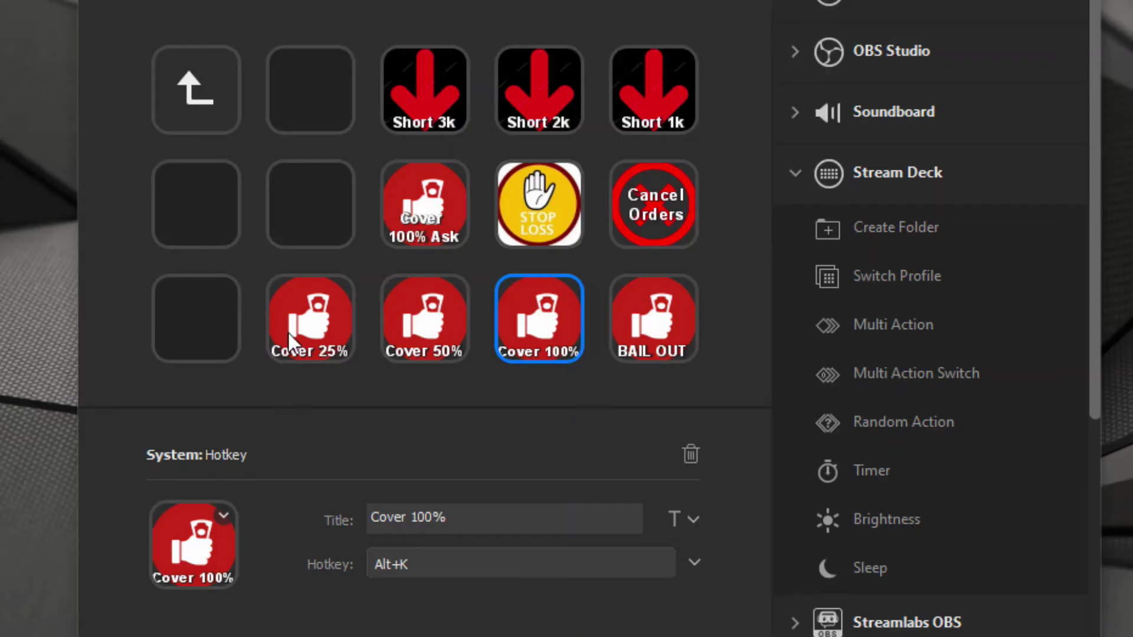
Check the hotkeys assigned to the Cover 25%, Cover 50% and Cover 100% keys on the Stream Deck.
{"action": "left_click", "coordinate": [316, 333]}
{"action": "left_click", "coordinate": [405, 338]}
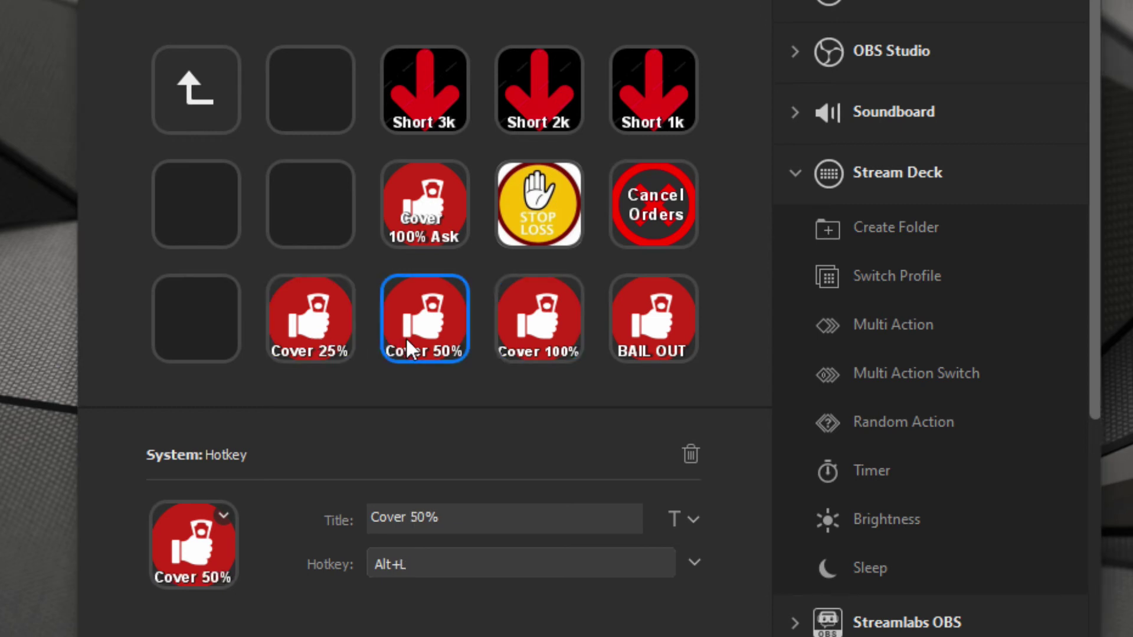
{"action": "left_click", "coordinate": [316, 344]}
{"action": "left_click", "coordinate": [452, 342]}
{"action": "left_click", "coordinate": [519, 338]}
{"action": "left_click", "coordinate": [437, 347]}
{"action": "left_click", "coordinate": [324, 338]}
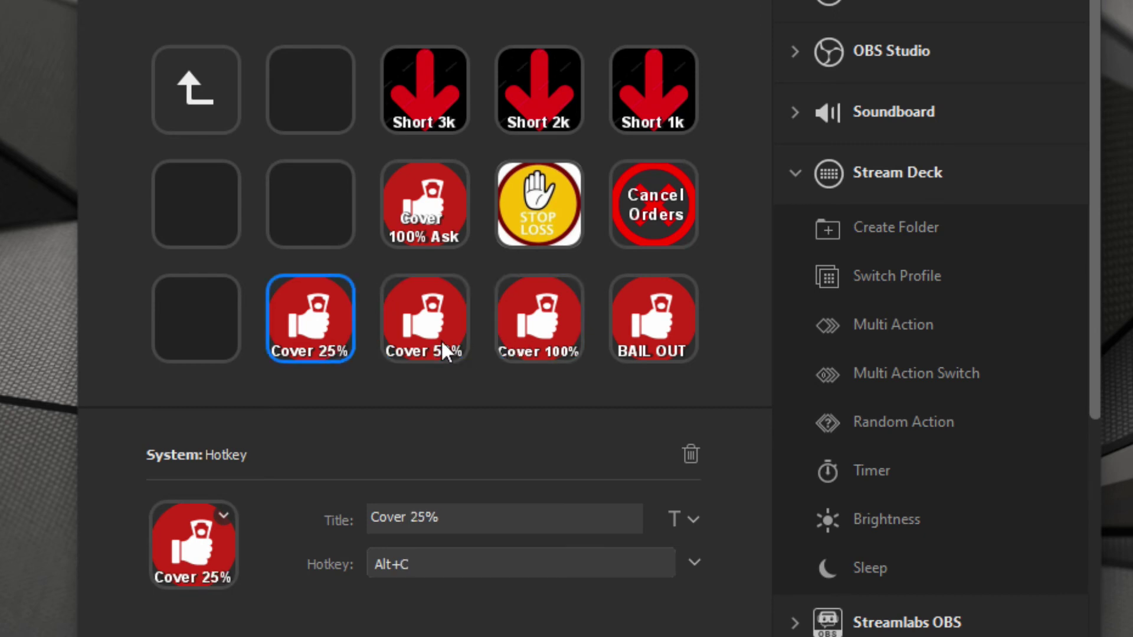
{"action": "left_click", "coordinate": [443, 353]}
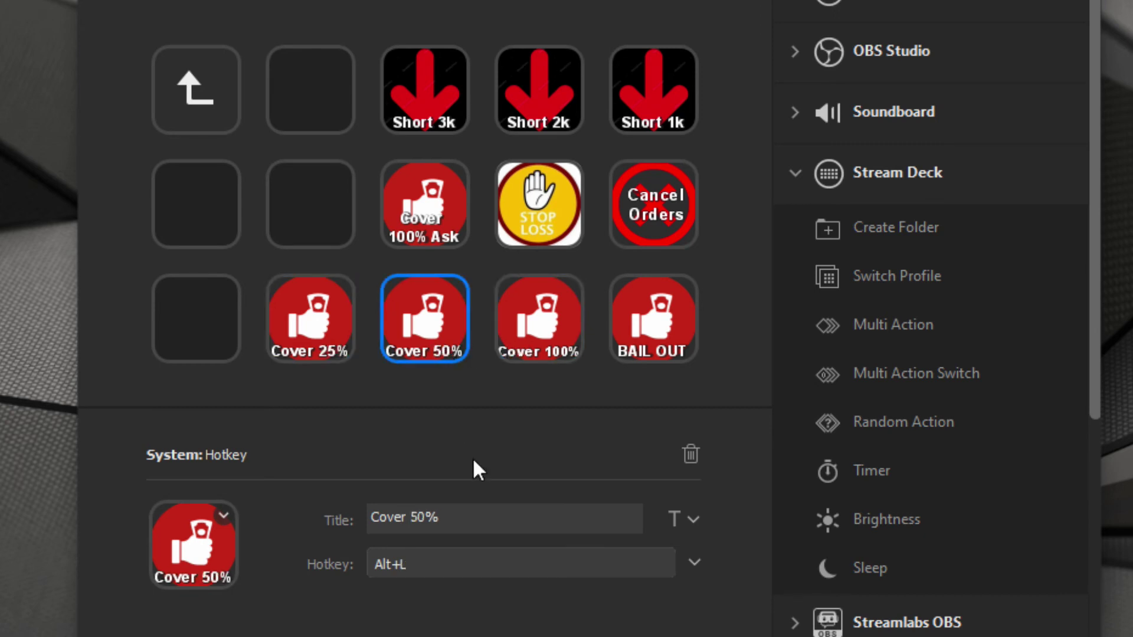
{"action": "left_click", "coordinate": [324, 341]}
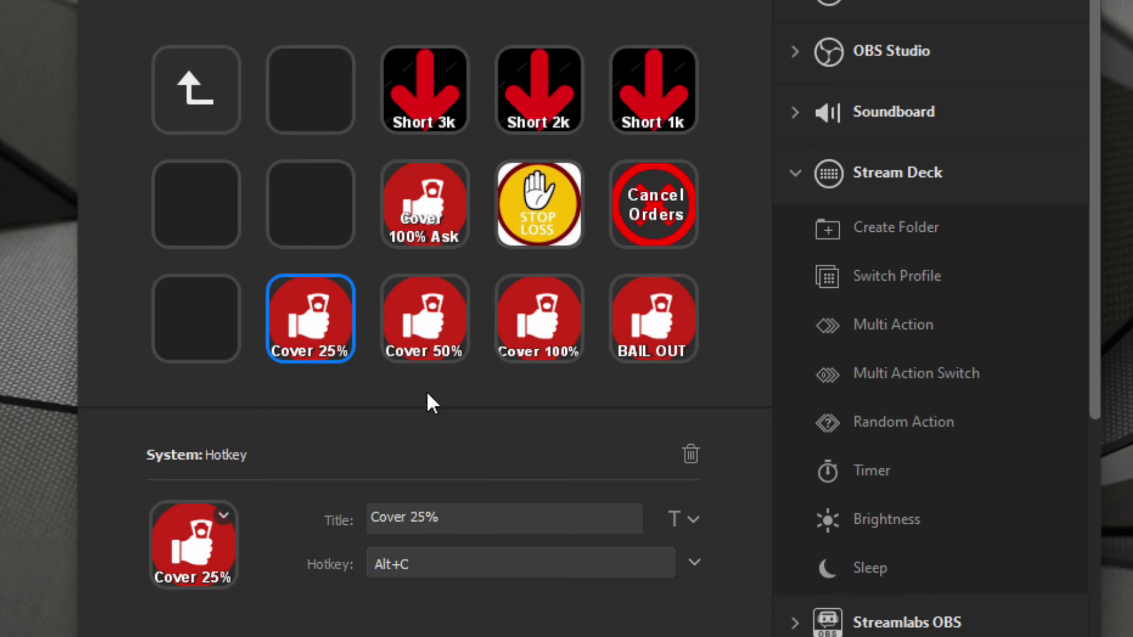
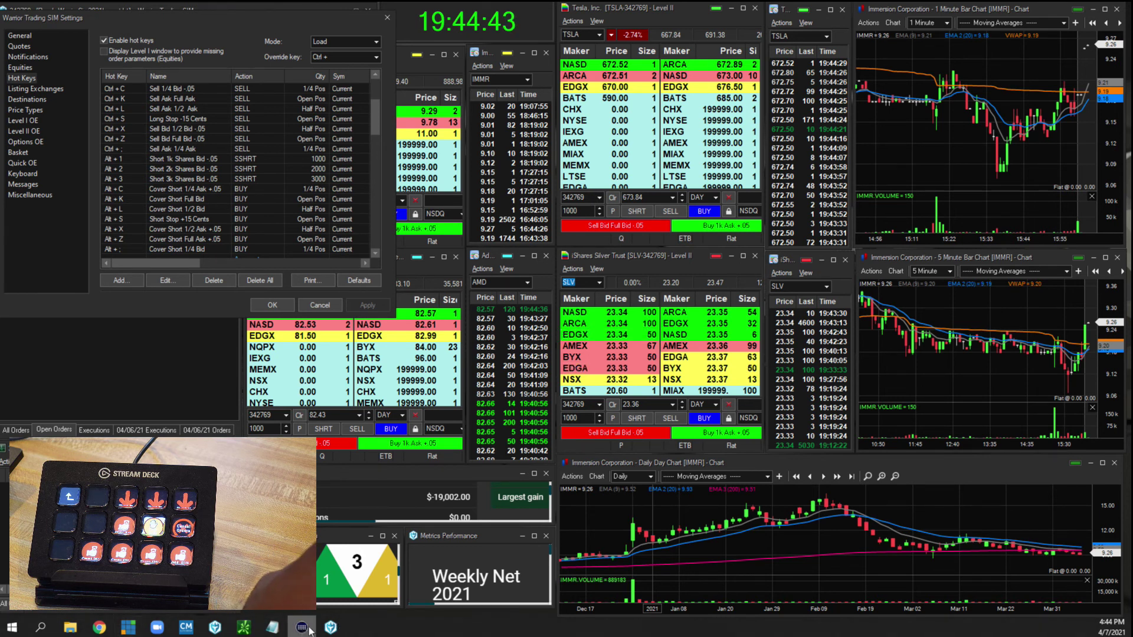
{"action": "right_click", "coordinate": [270, 620]}
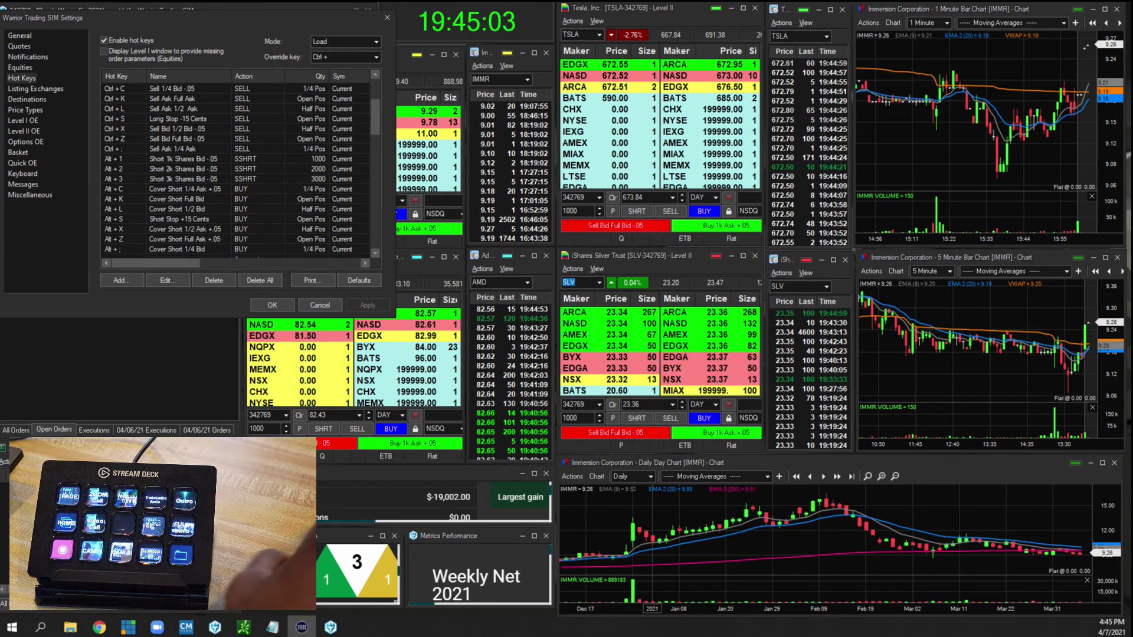
{"action": "key", "text": "alt+Tab"}
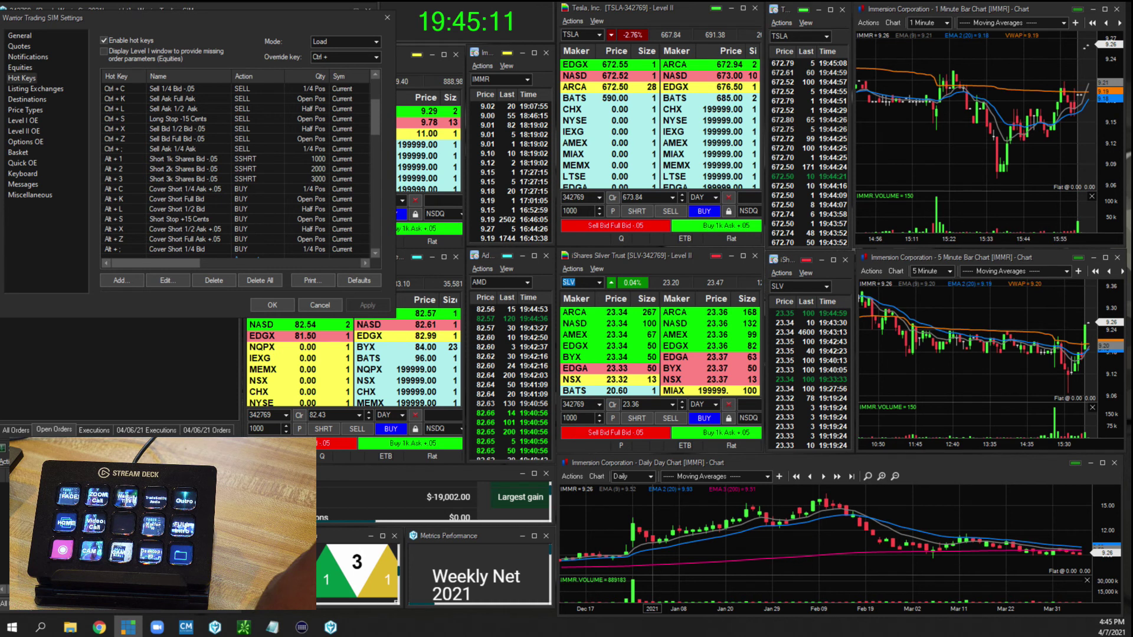
{"action": "key", "text": "alt+Tab"}
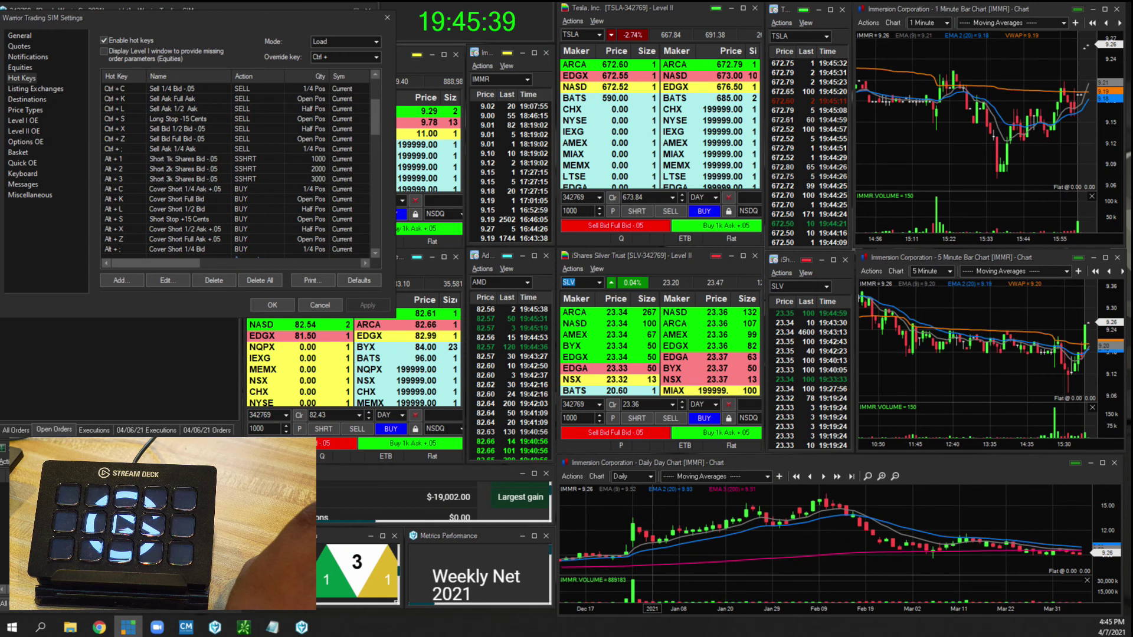
{"action": "left_click", "coordinate": [13, 629]}
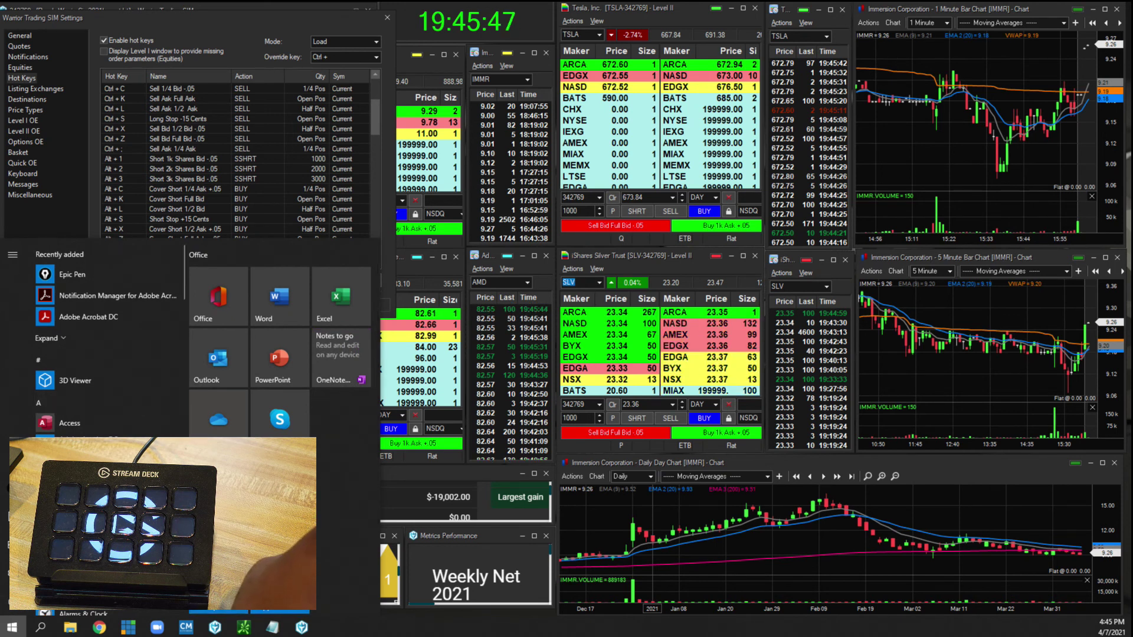
{"action": "left_click", "coordinate": [14, 627]}
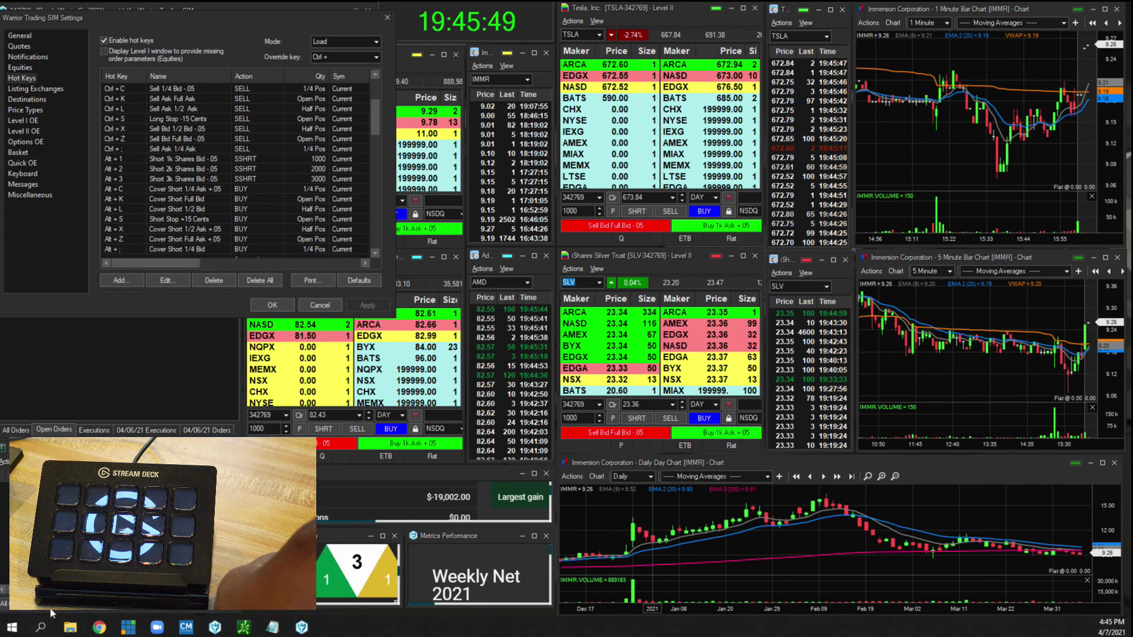
{"action": "left_click", "coordinate": [18, 628]}
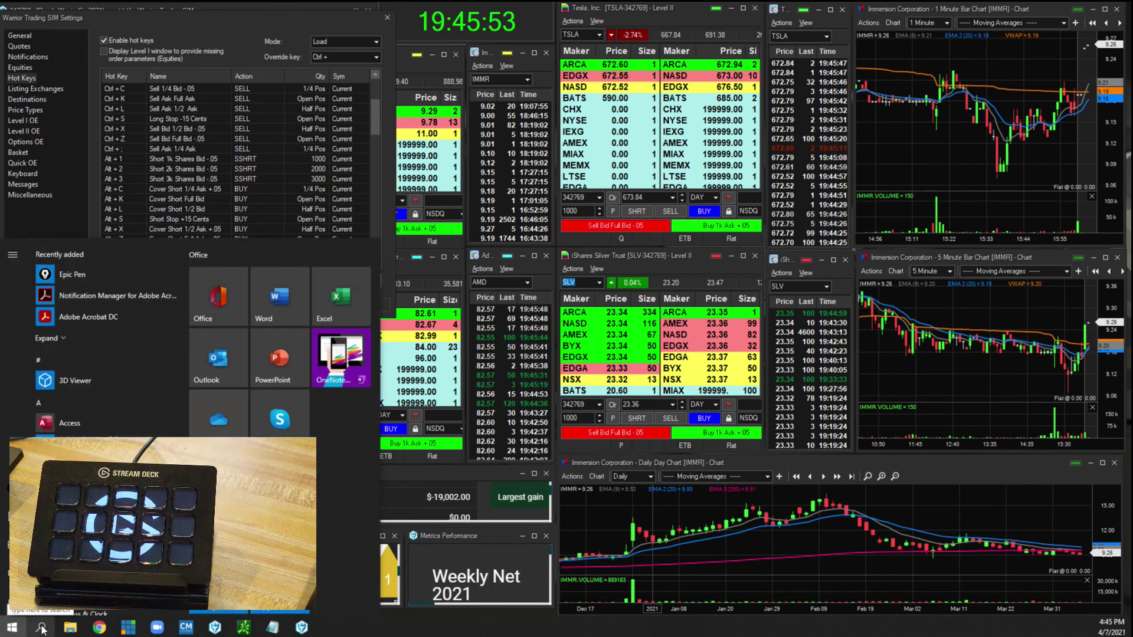
{"action": "key", "text": "Escape"}
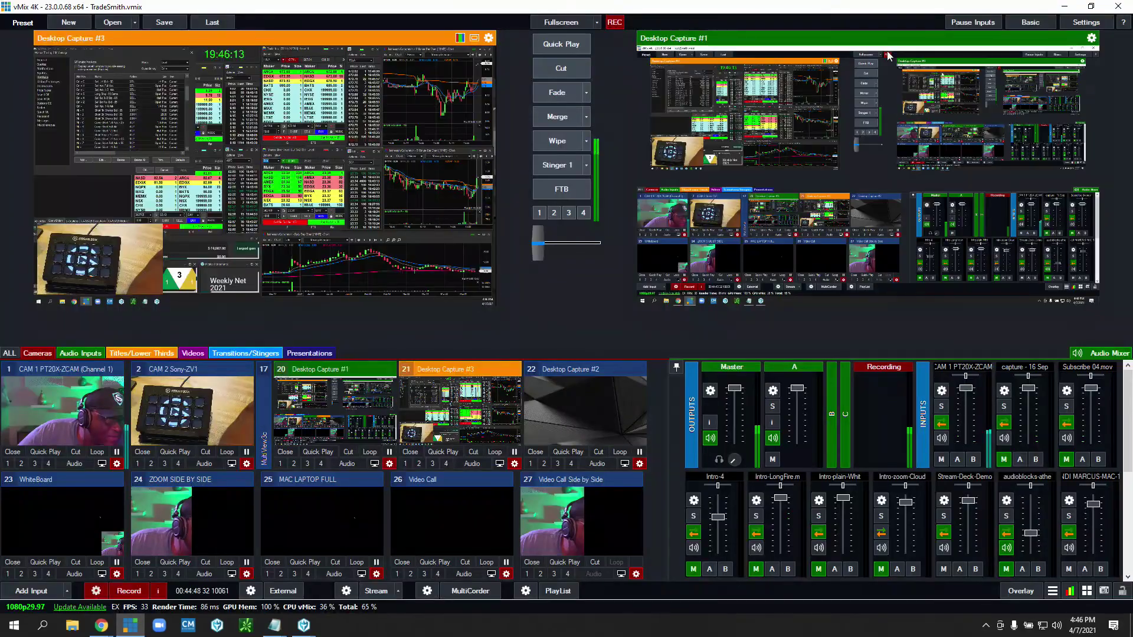
Minimize vMix to reach the desktop and quit the Stream Deck application running in the background.
{"action": "left_click", "coordinate": [1063, 7]}
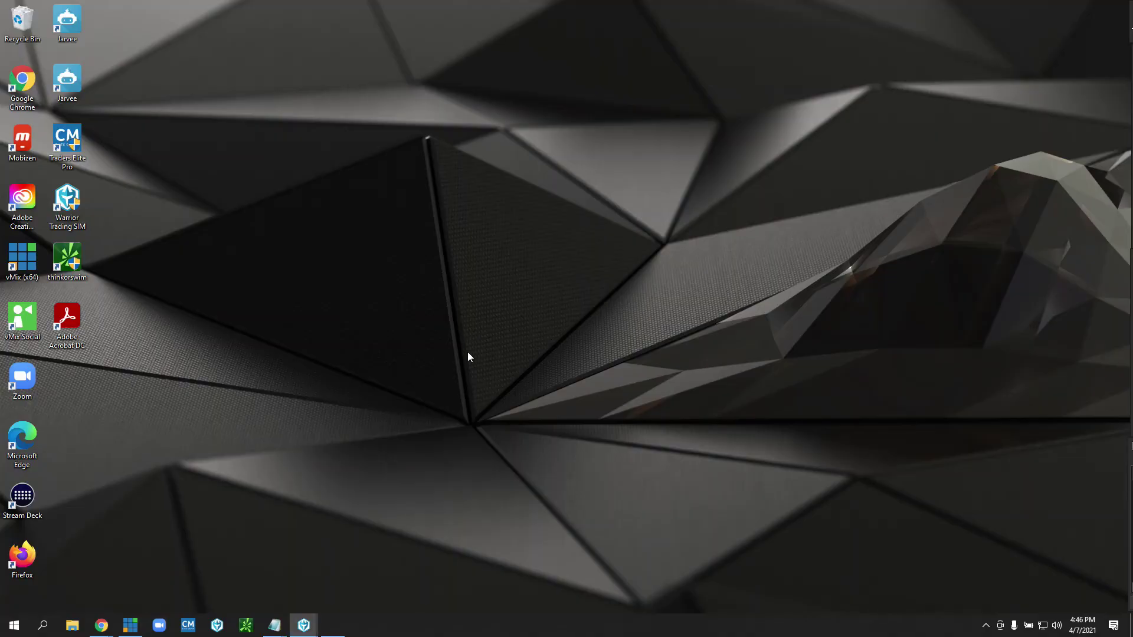
{"action": "left_click", "coordinate": [14, 625]}
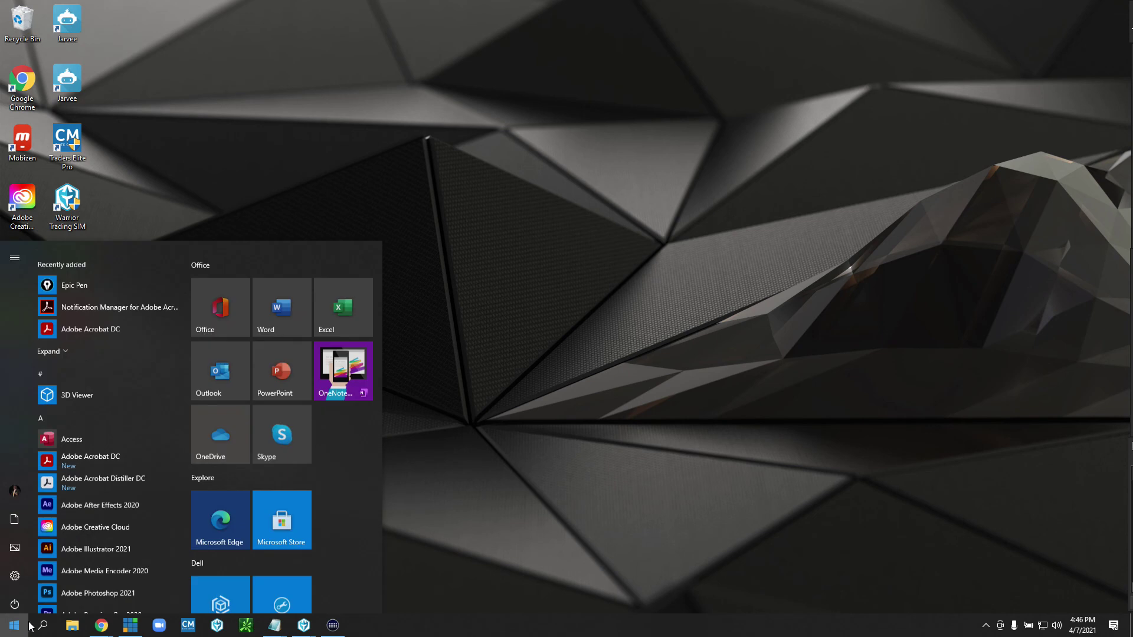
{"action": "left_click", "coordinate": [985, 624]}
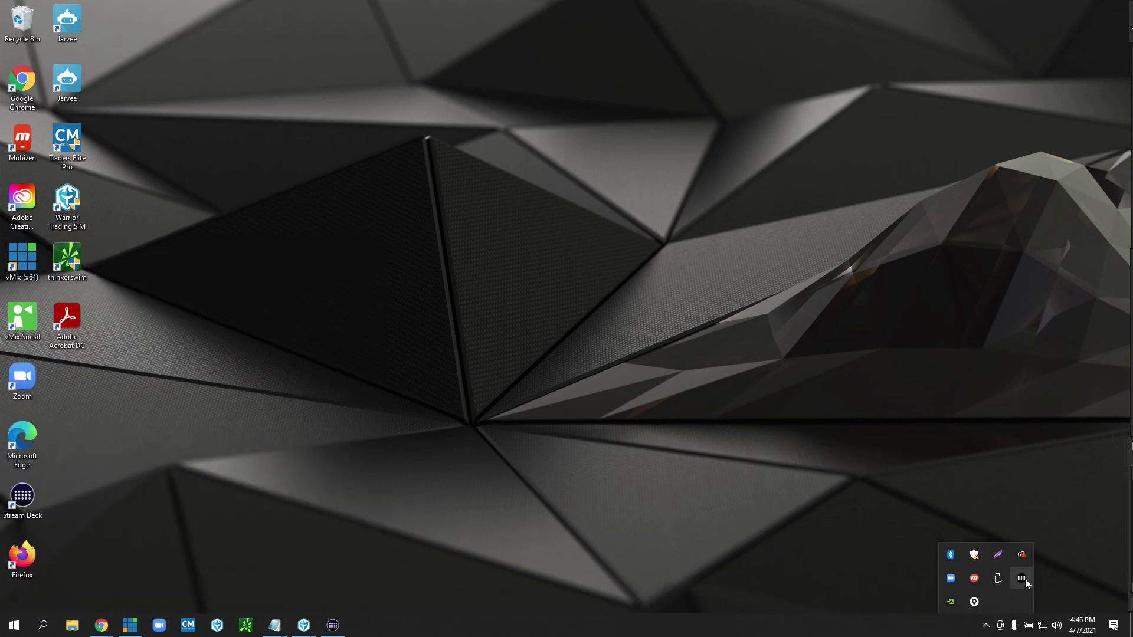
{"action": "right_click", "coordinate": [1024, 578]}
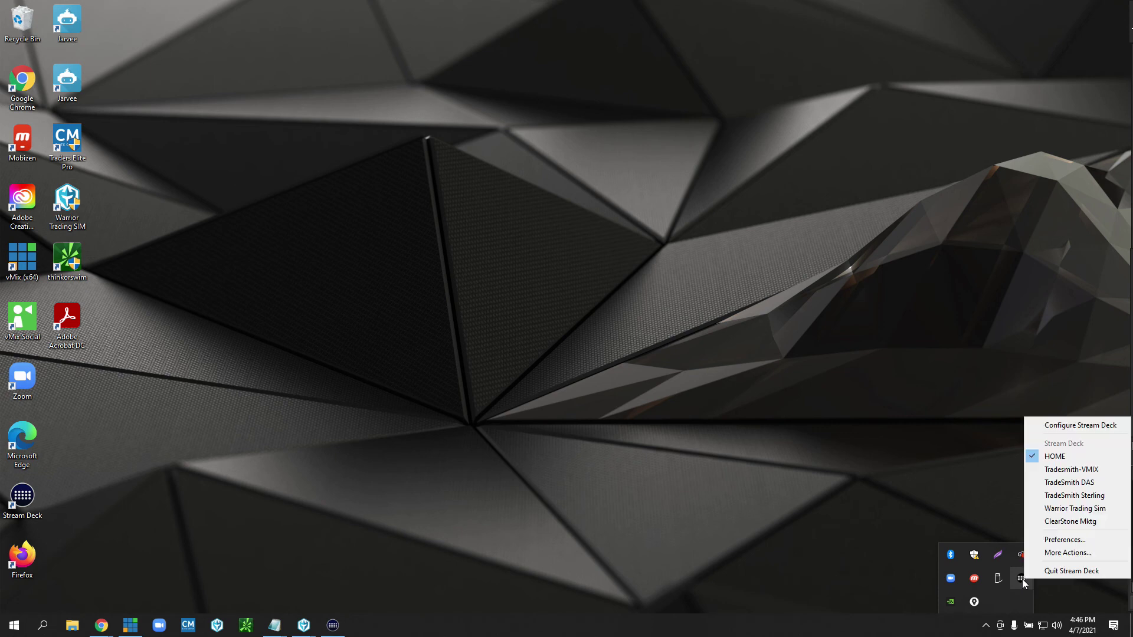
{"action": "left_click", "coordinate": [1044, 574]}
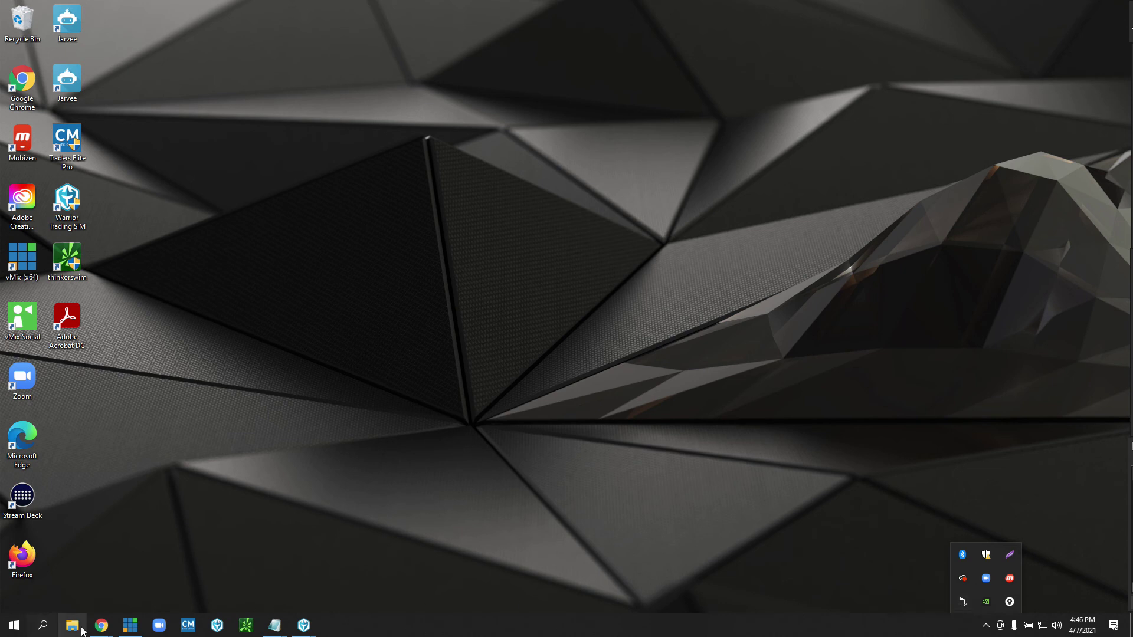
Find Stream Deck with a search for "stream", run it as administrator, and close the Warrior Trading SIM Settings window.
{"action": "left_click", "coordinate": [17, 628]}
{"action": "left_click", "coordinate": [20, 629]}
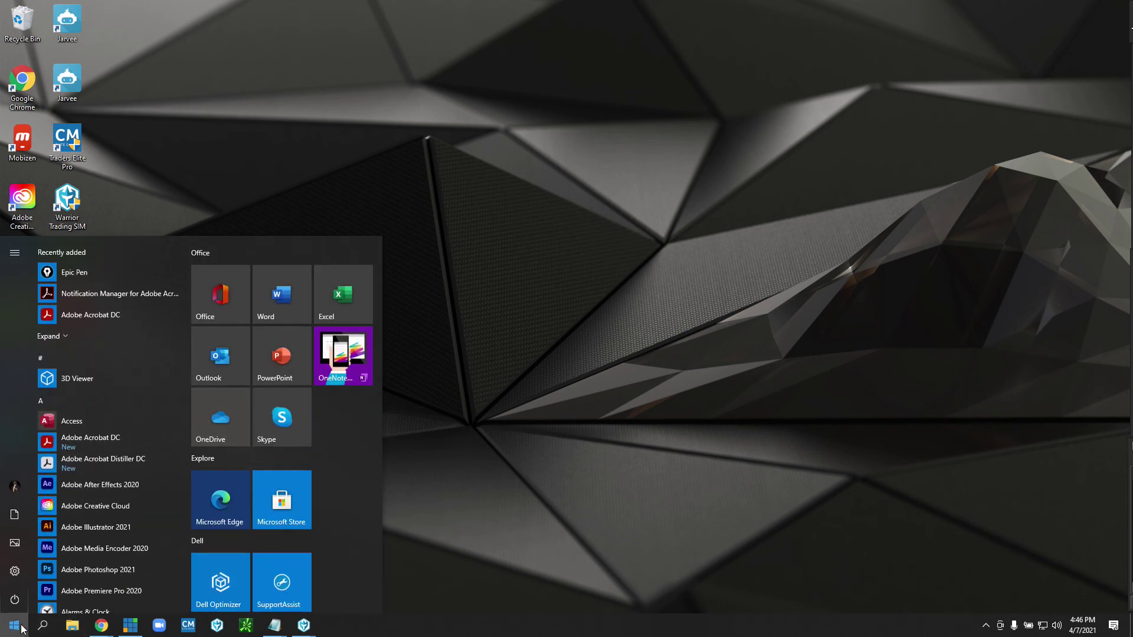
{"action": "type", "text": "stream"}
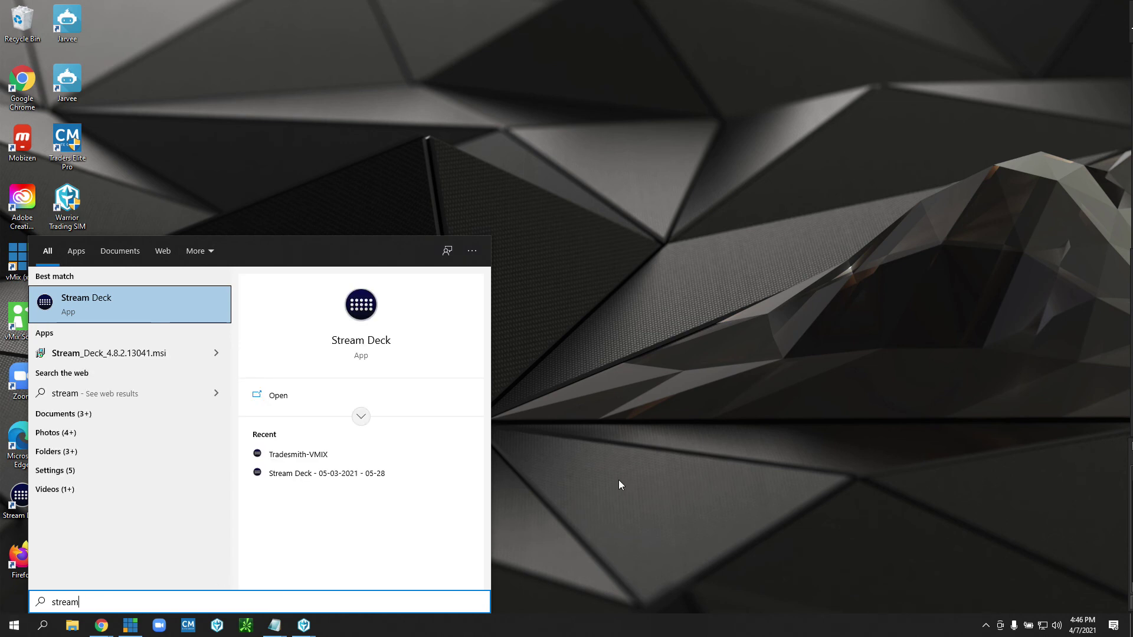
{"action": "left_click", "coordinate": [361, 416]}
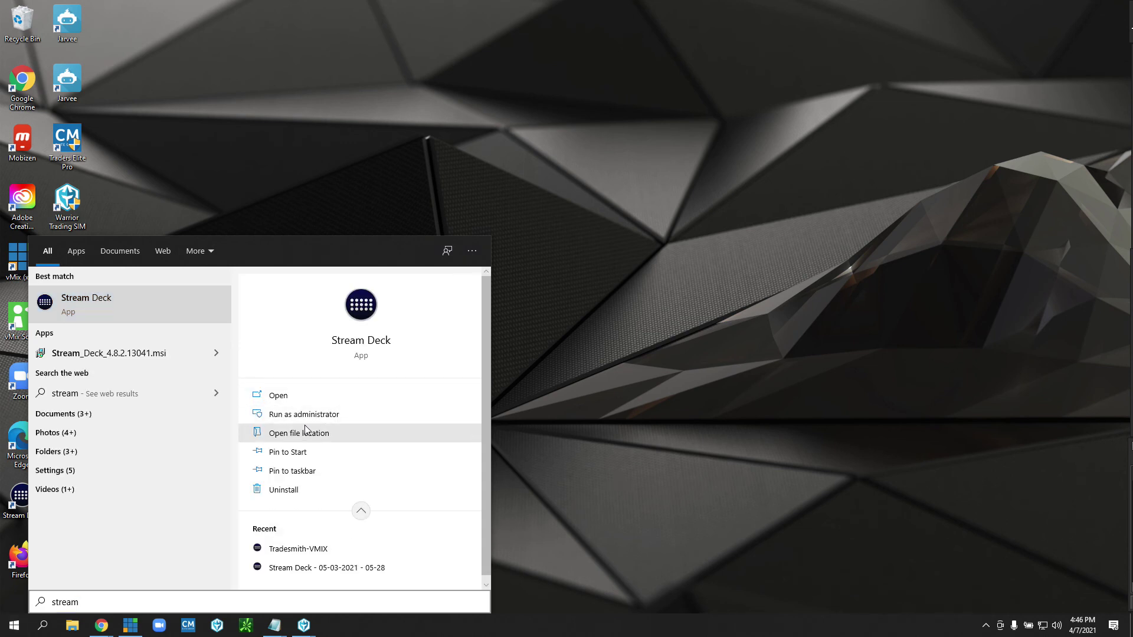
{"action": "left_click", "coordinate": [313, 420]}
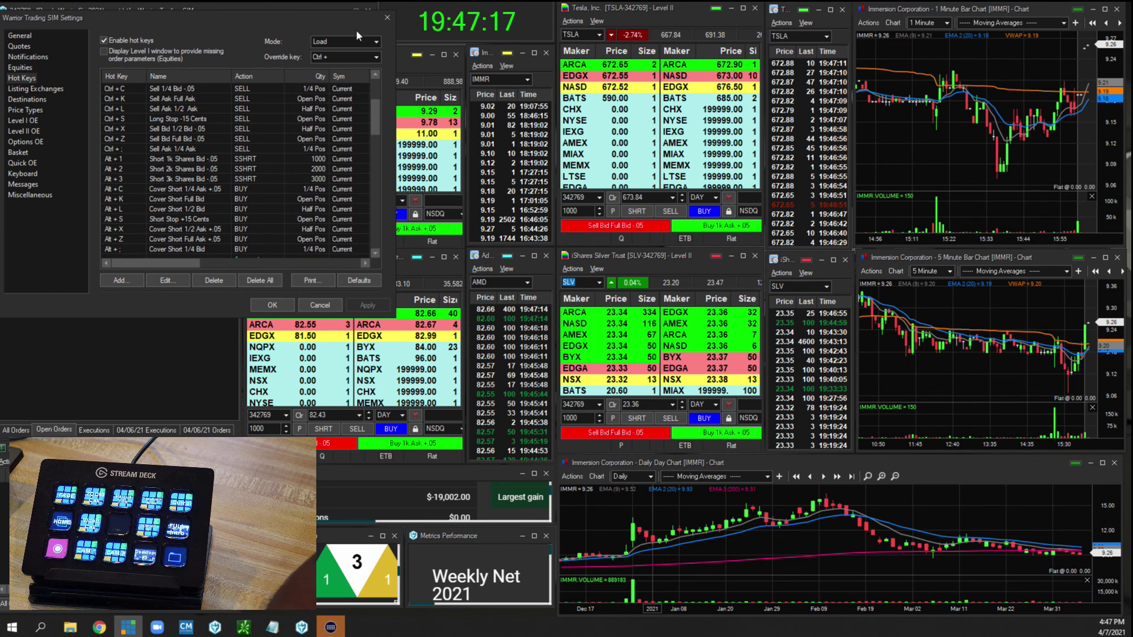
{"action": "left_click", "coordinate": [386, 19]}
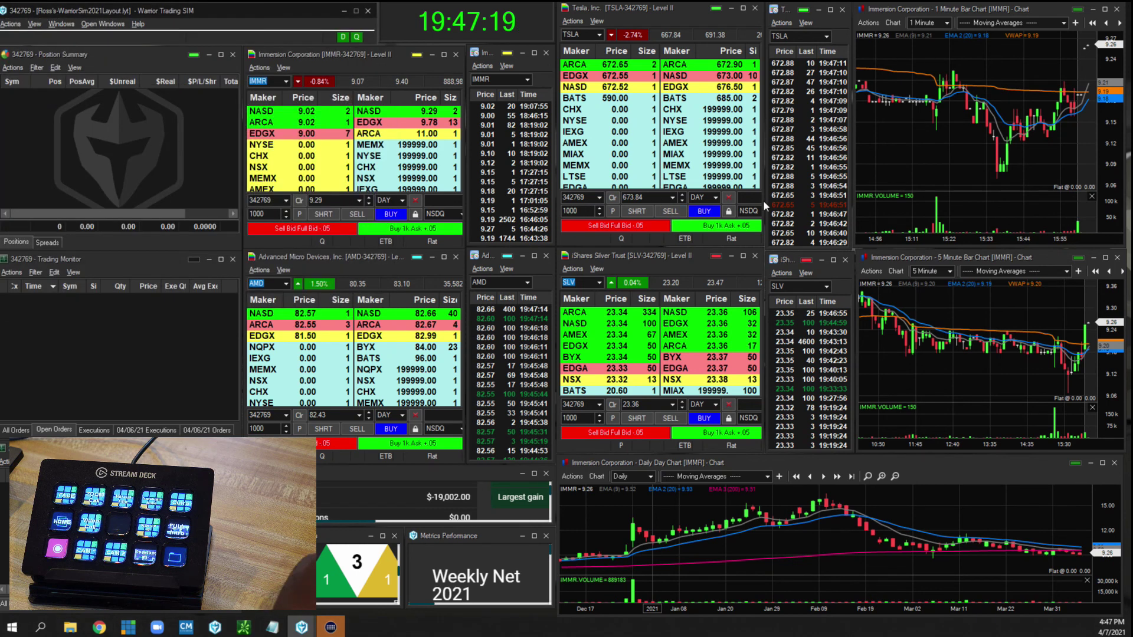
Load the symbol ZZVT in the iShares Silver Trust (SLV) Level II window.
{"action": "left_click", "coordinate": [579, 284]}
{"action": "type", "text": "ZZVT"}
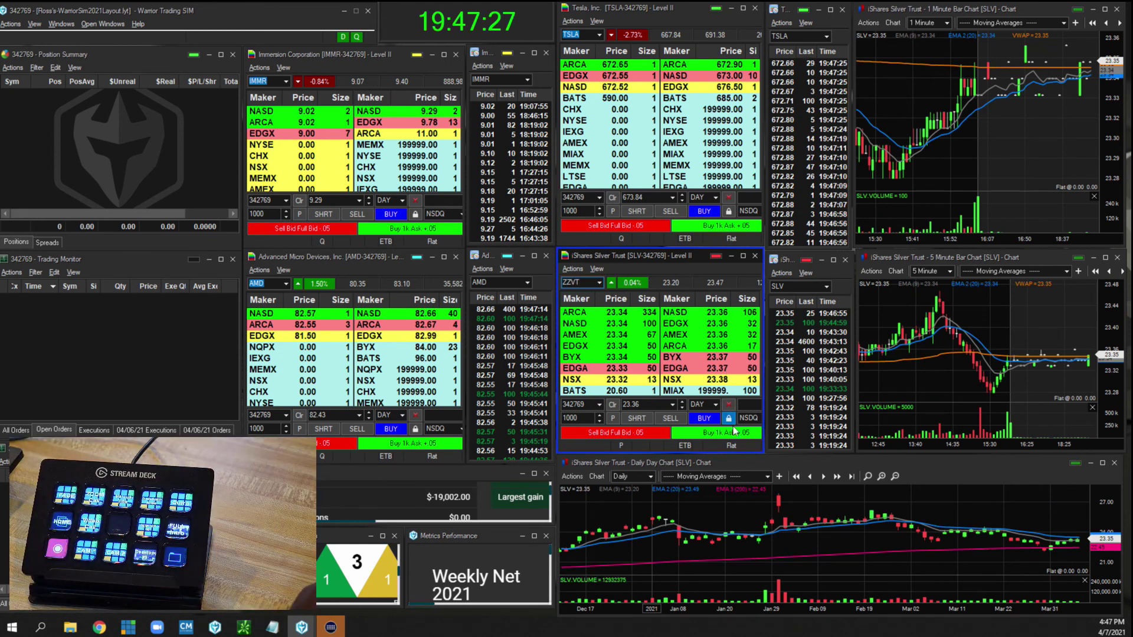
{"action": "key", "text": "Return"}
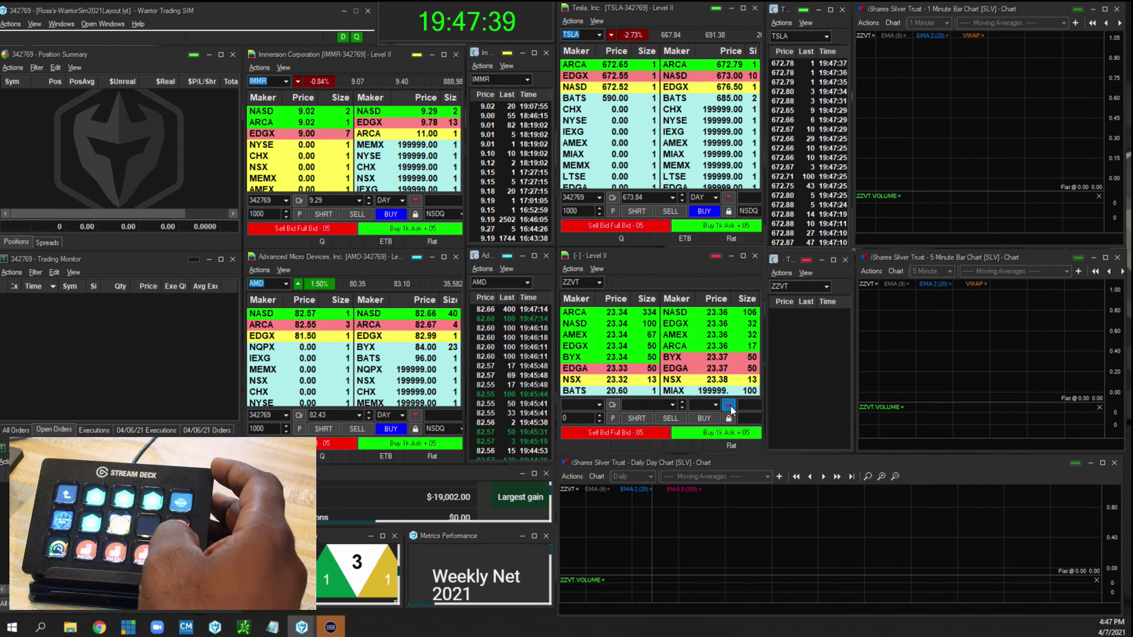
Try the Stream Deck's sell key and its buy-100-shares key on the ZZVT Level II window, dismissing each order alert.
{"action": "key", "text": "ctrl+z"}
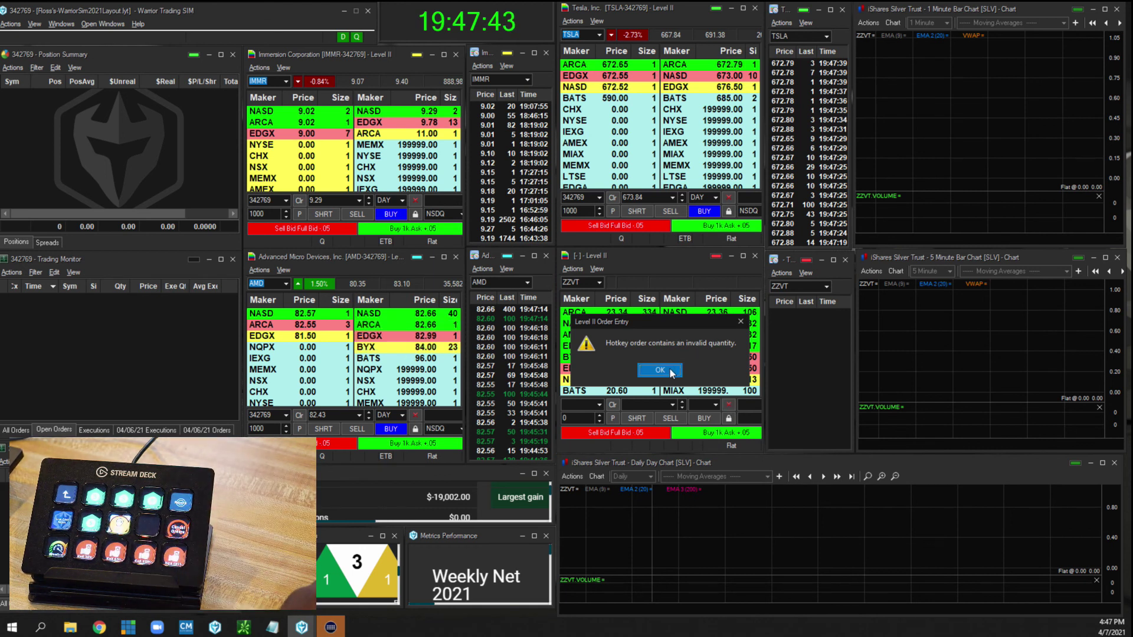
{"action": "left_click", "coordinate": [745, 323]}
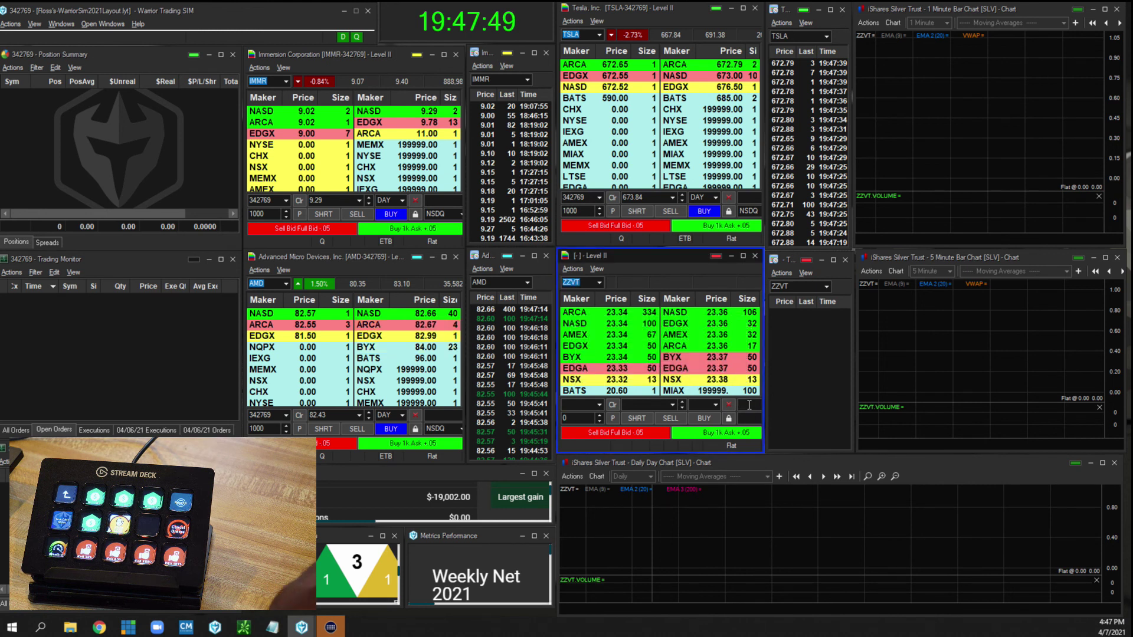
{"action": "key", "text": "shift+1"}
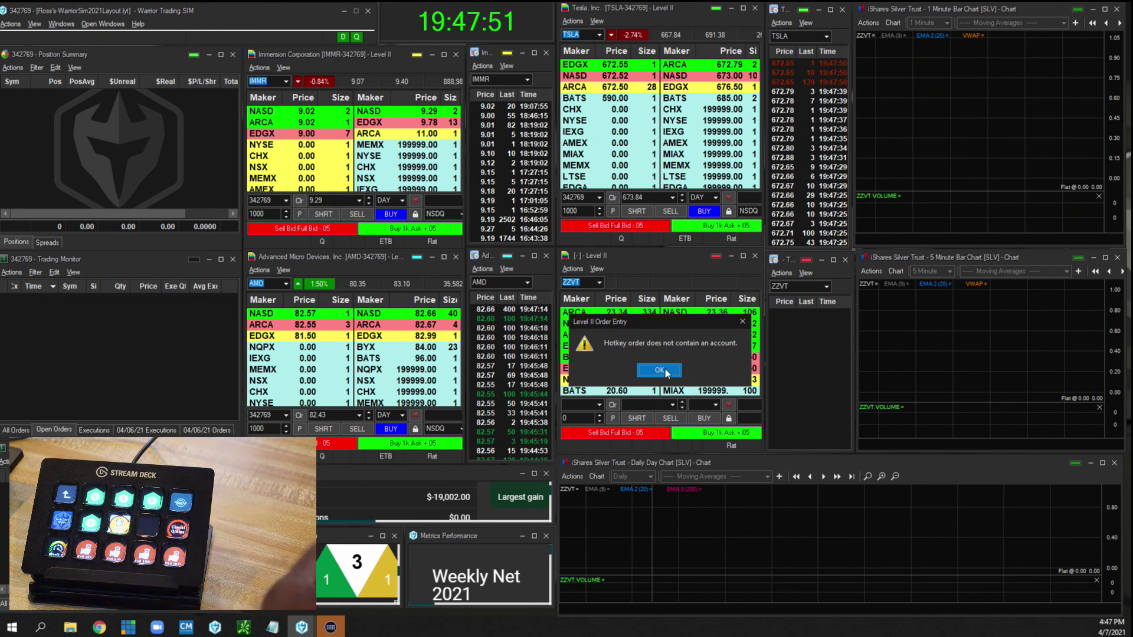
{"action": "left_click", "coordinate": [659, 370]}
Activate the Tesla Level II window, try to buy 100 shares with the Stream Deck key, and dismiss the buying power alert.
{"action": "left_click", "coordinate": [746, 195]}
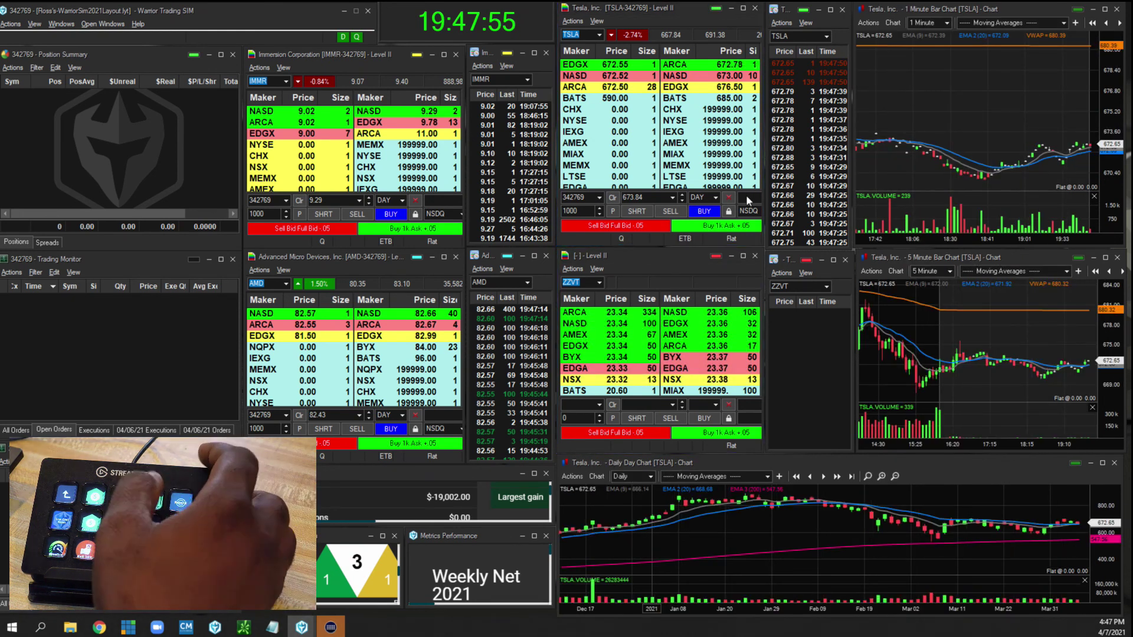
{"action": "key", "text": "shift+1"}
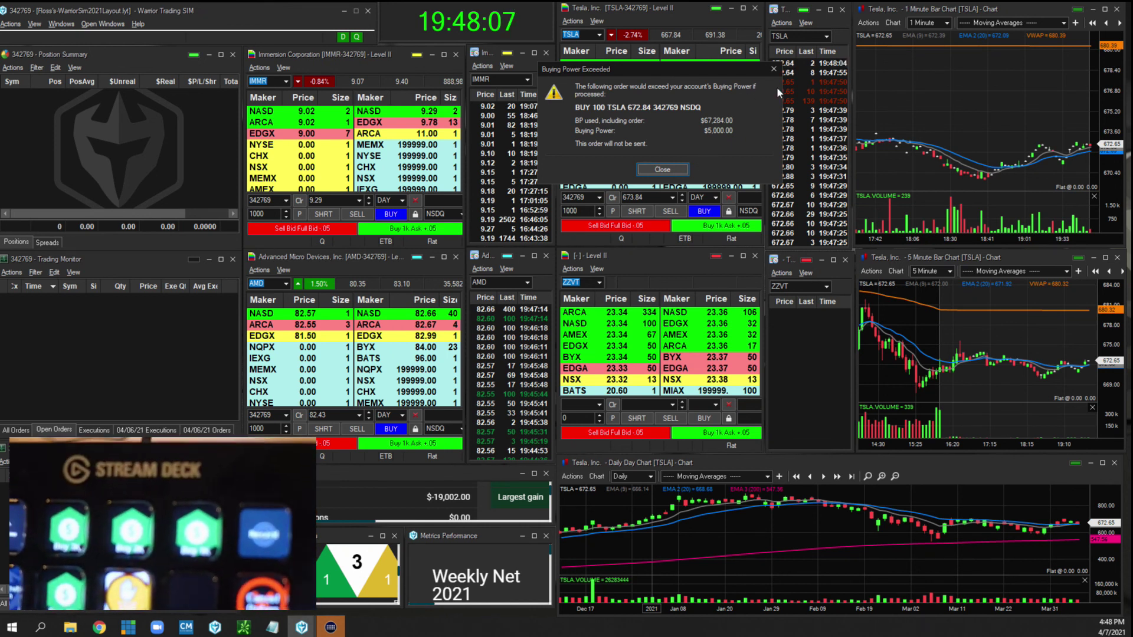
{"action": "left_click", "coordinate": [662, 169]}
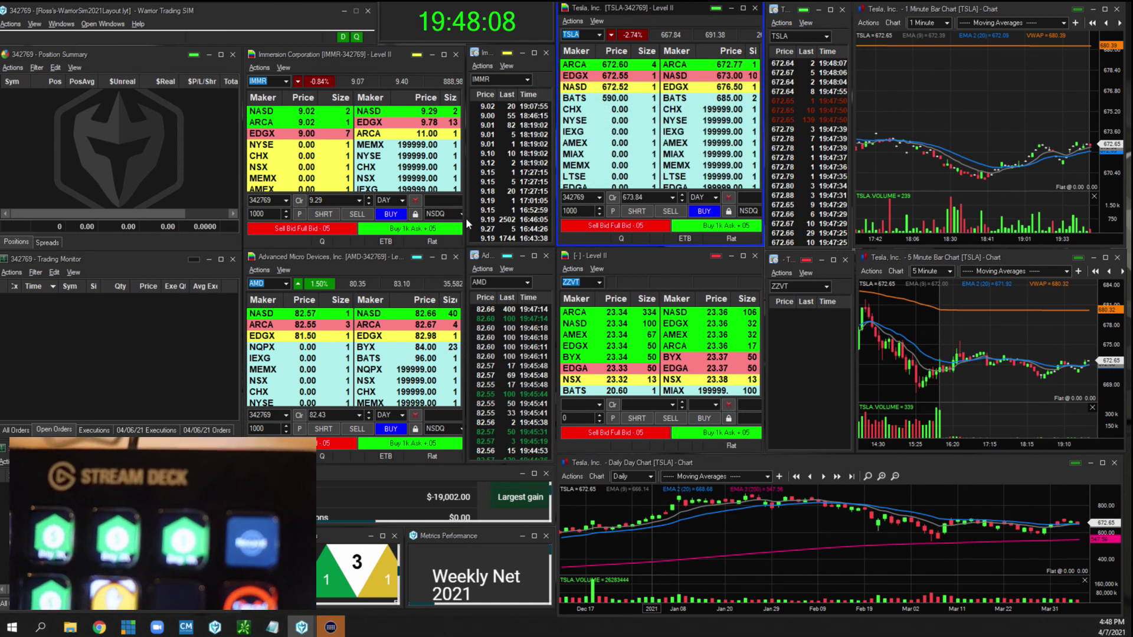
Switch the linked charts between IMMR and AMD by activating their Level II windows in turn, ending on IMMR.
{"action": "left_click", "coordinate": [443, 202]}
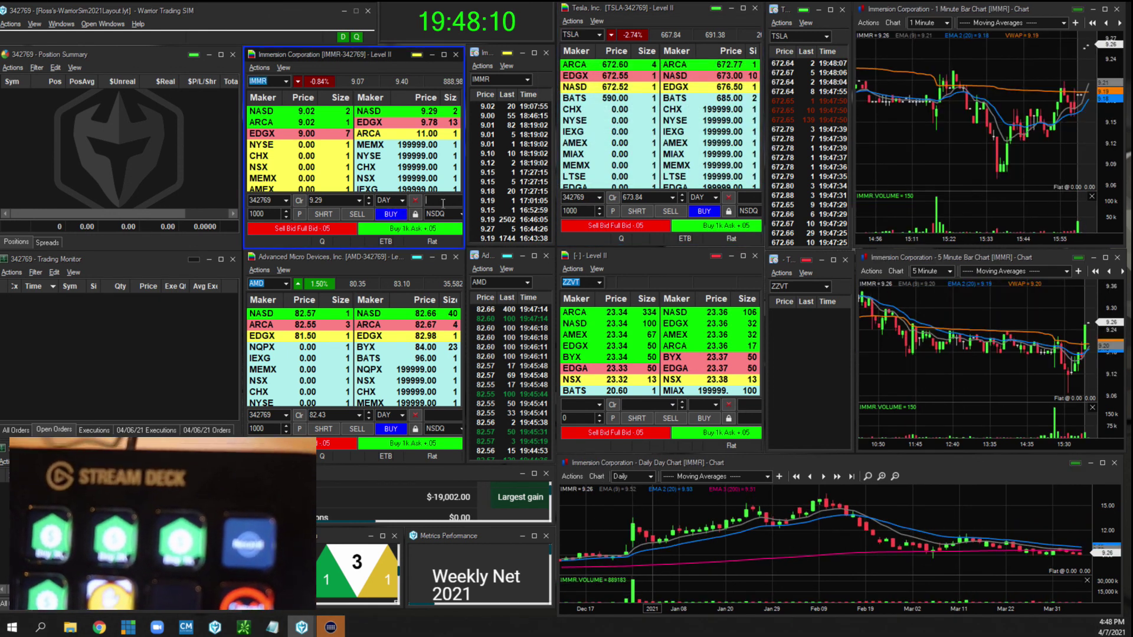
{"action": "left_click", "coordinate": [438, 268]}
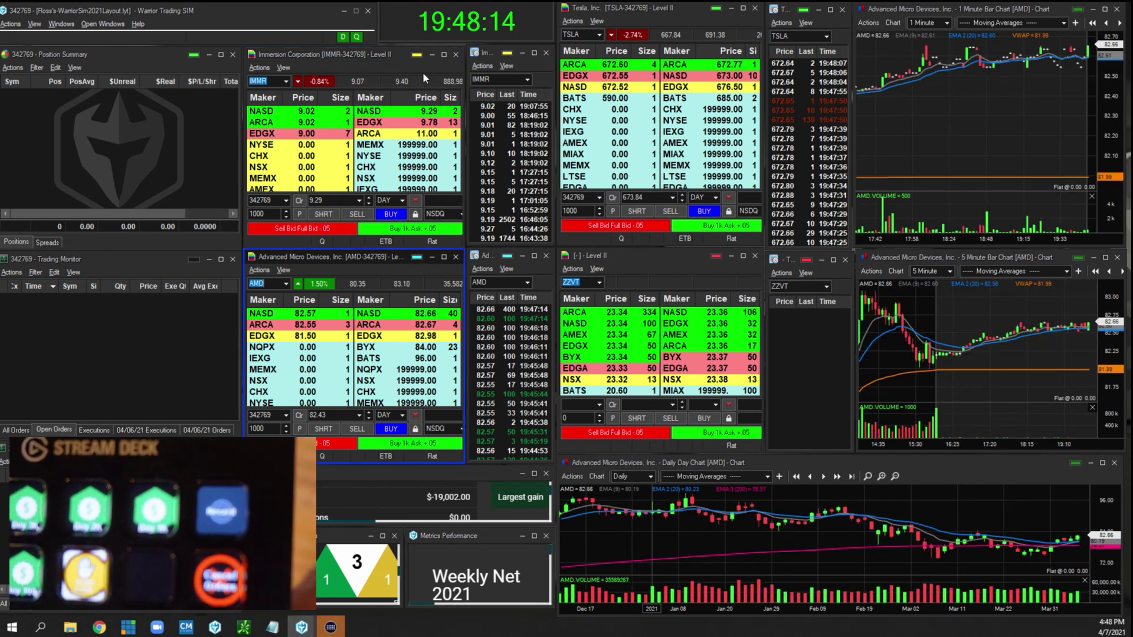
{"action": "left_click", "coordinate": [423, 72]}
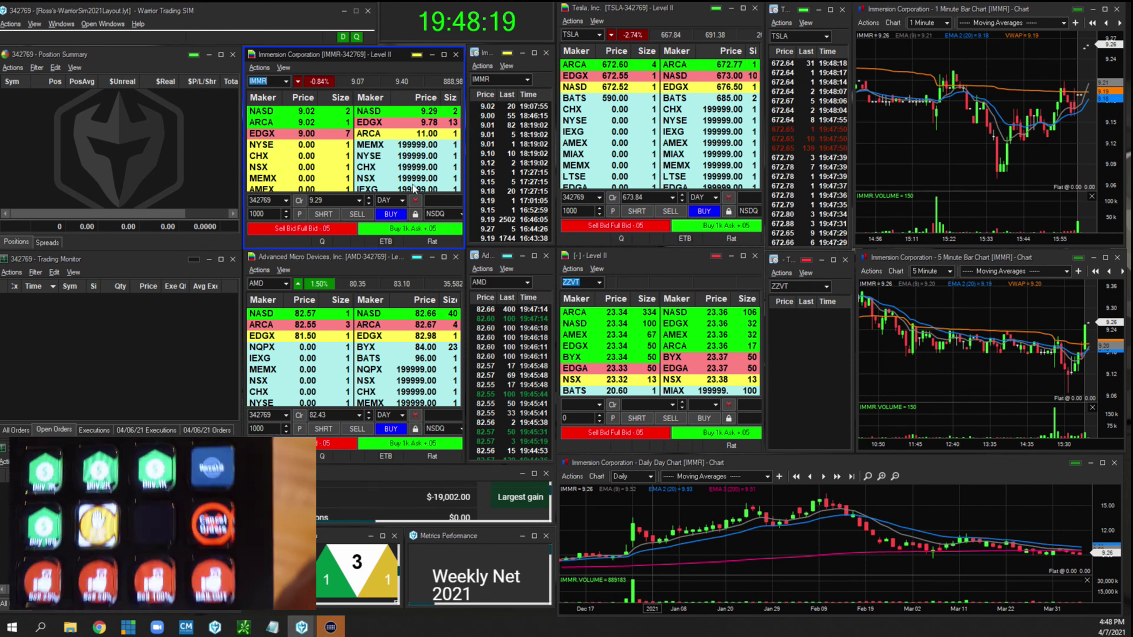
{"action": "left_click", "coordinate": [419, 268]}
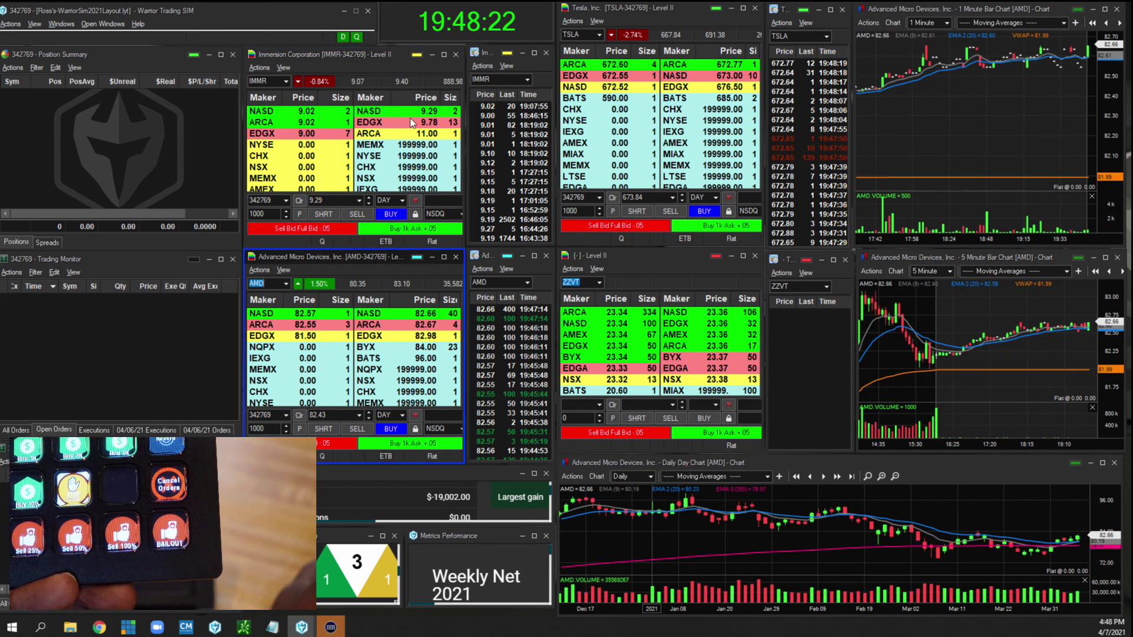
{"action": "left_click", "coordinate": [418, 76]}
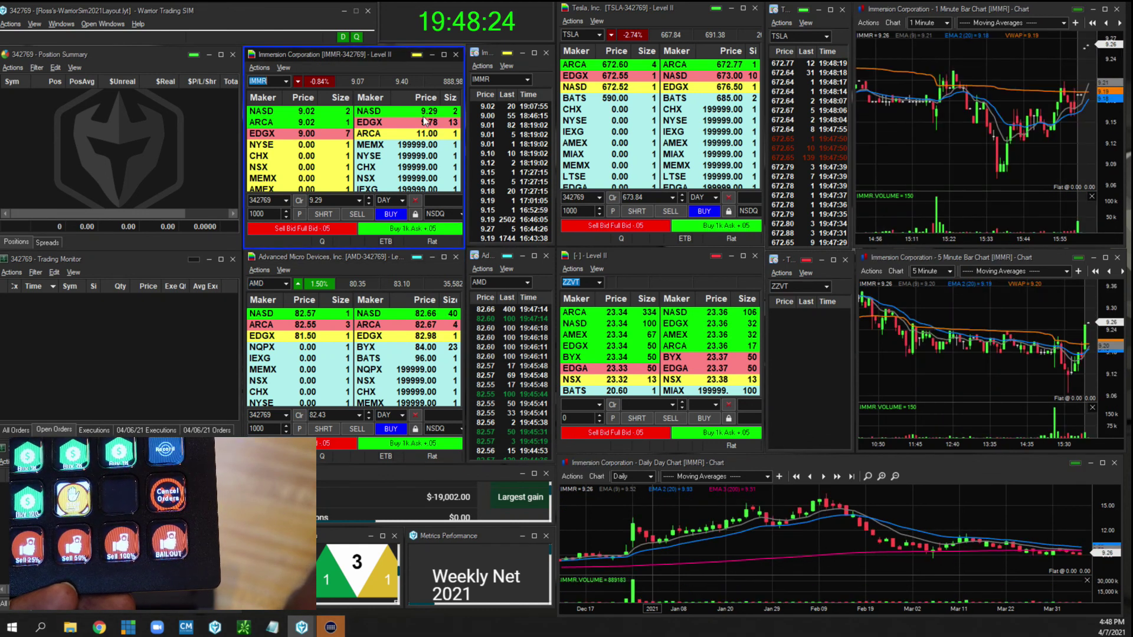
Buy 100 shares of IMMR with the Stream Deck key, try a 2,000-share buy order, and dismiss the alert.
{"action": "left_click", "coordinate": [439, 201]}
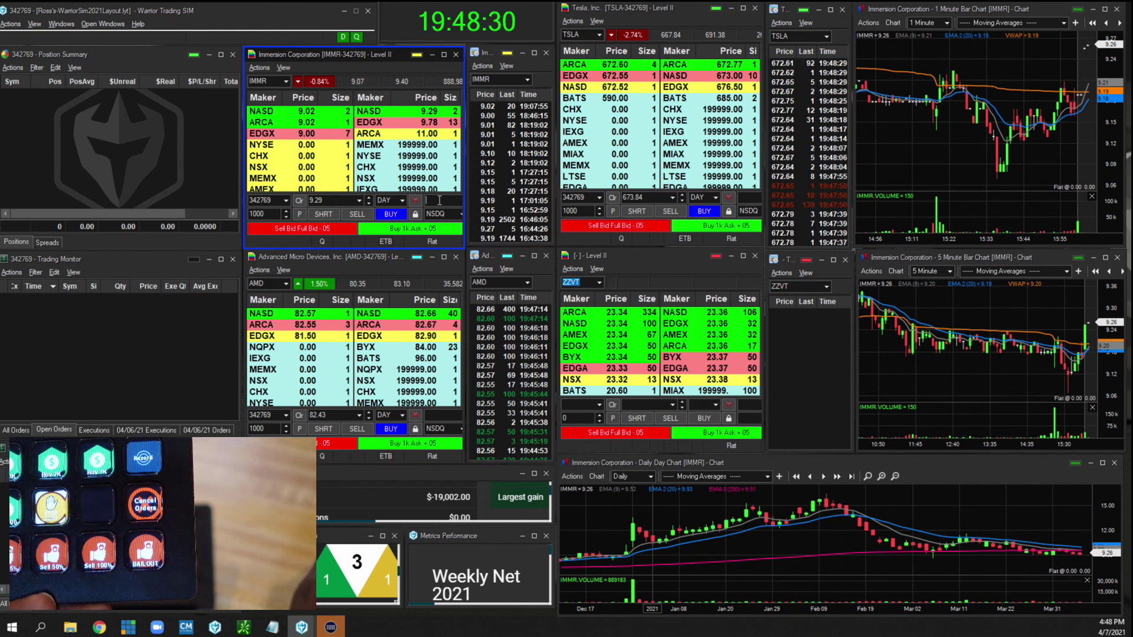
{"action": "key", "text": "shift+1"}
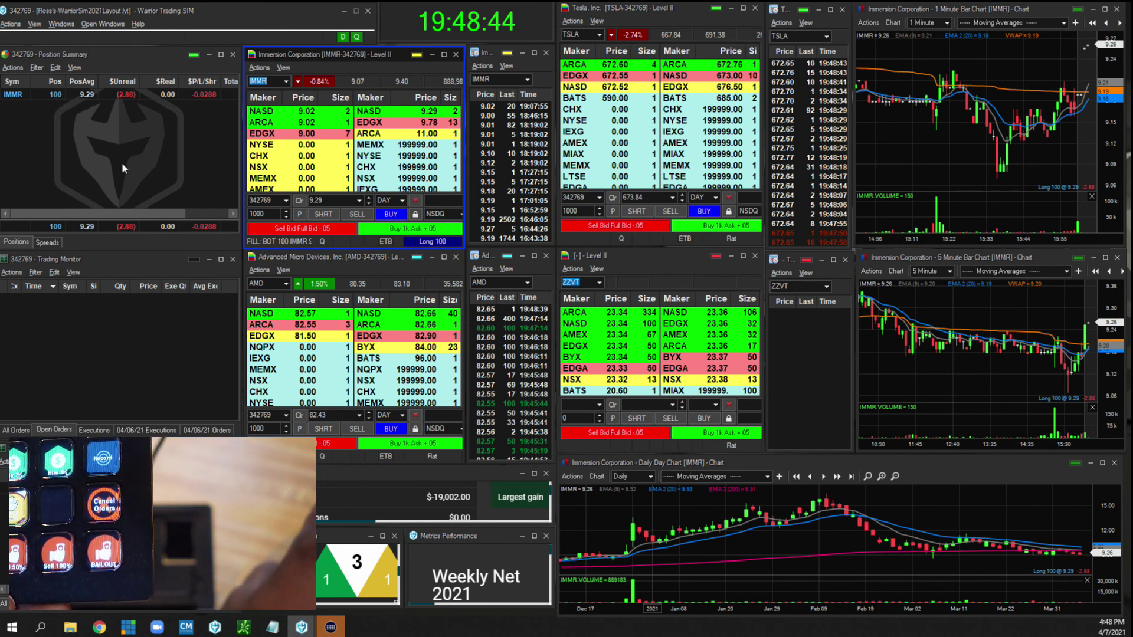
{"action": "key", "text": "shift+2"}
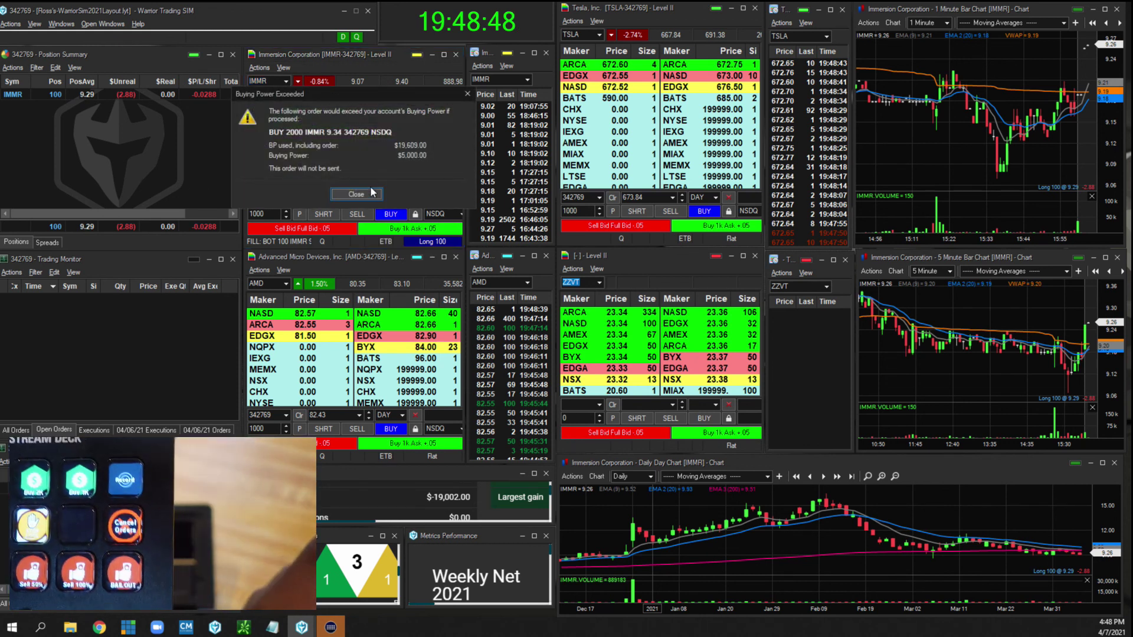
{"action": "left_click", "coordinate": [368, 193]}
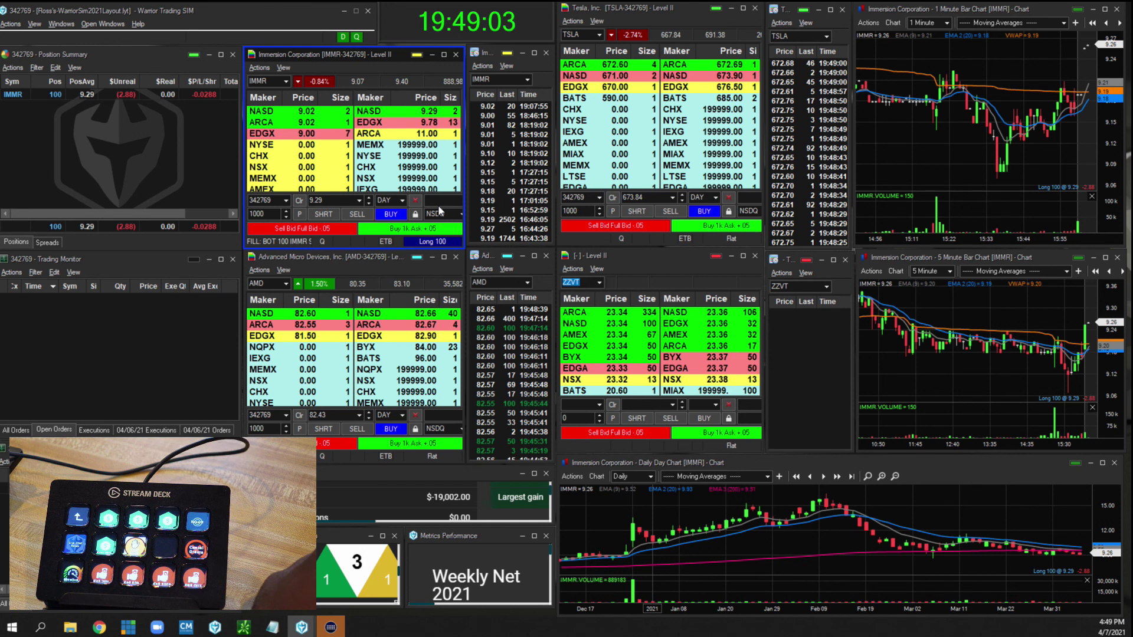
Activate the ZZVT Level II window, try the Stream Deck's sell key there again, and dismiss the order entry alert.
{"action": "left_click", "coordinate": [671, 267]}
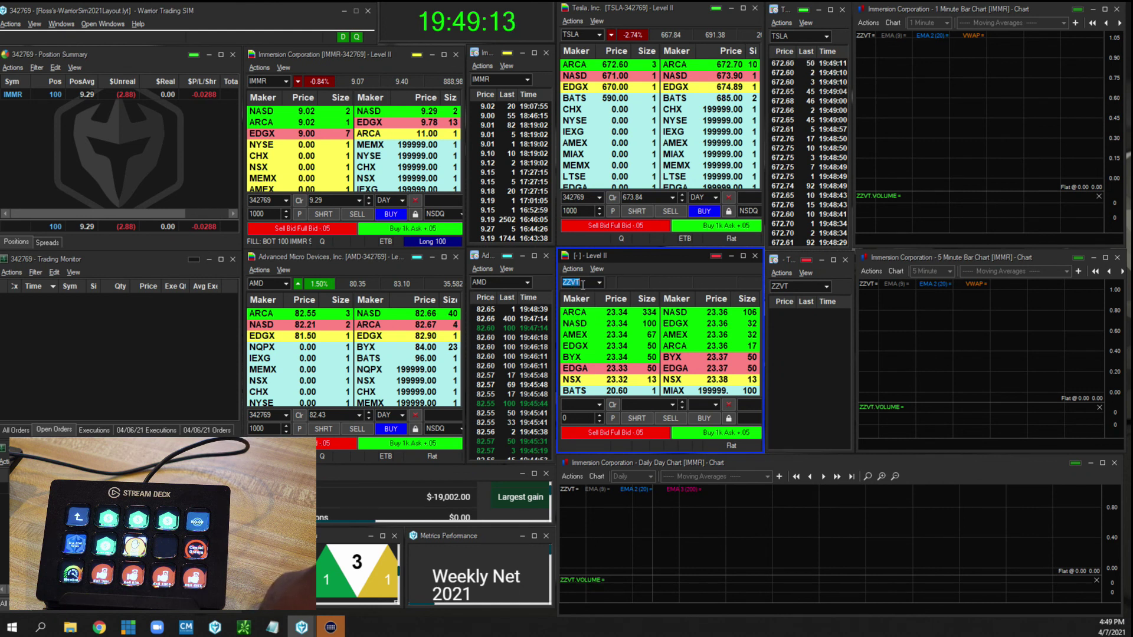
{"action": "left_click", "coordinate": [746, 406]}
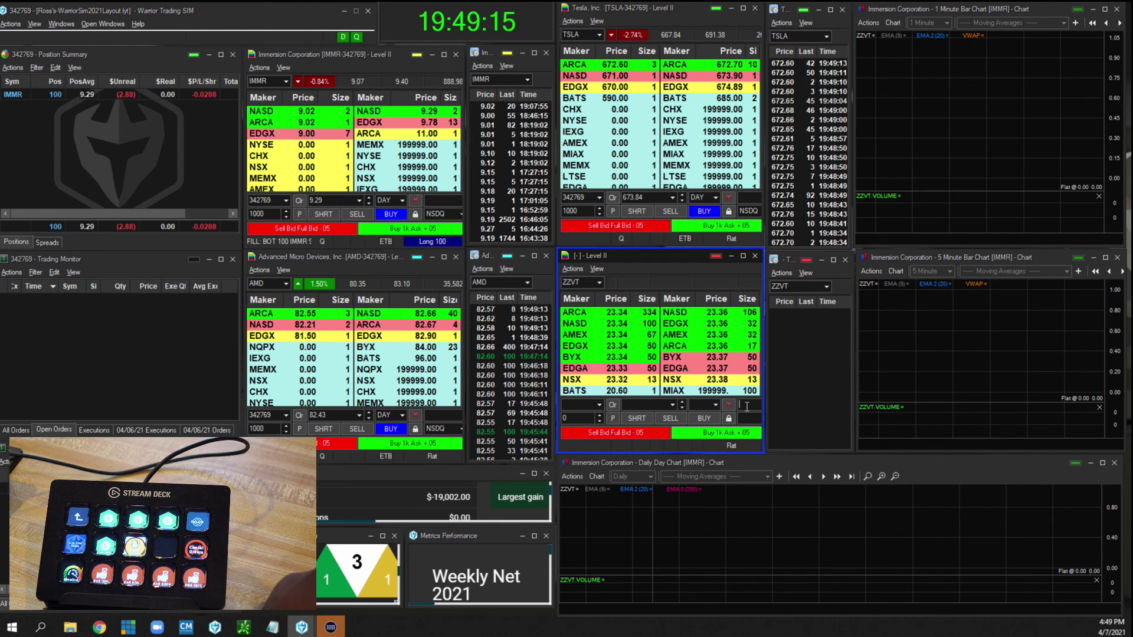
{"action": "key", "text": "ctrl+z"}
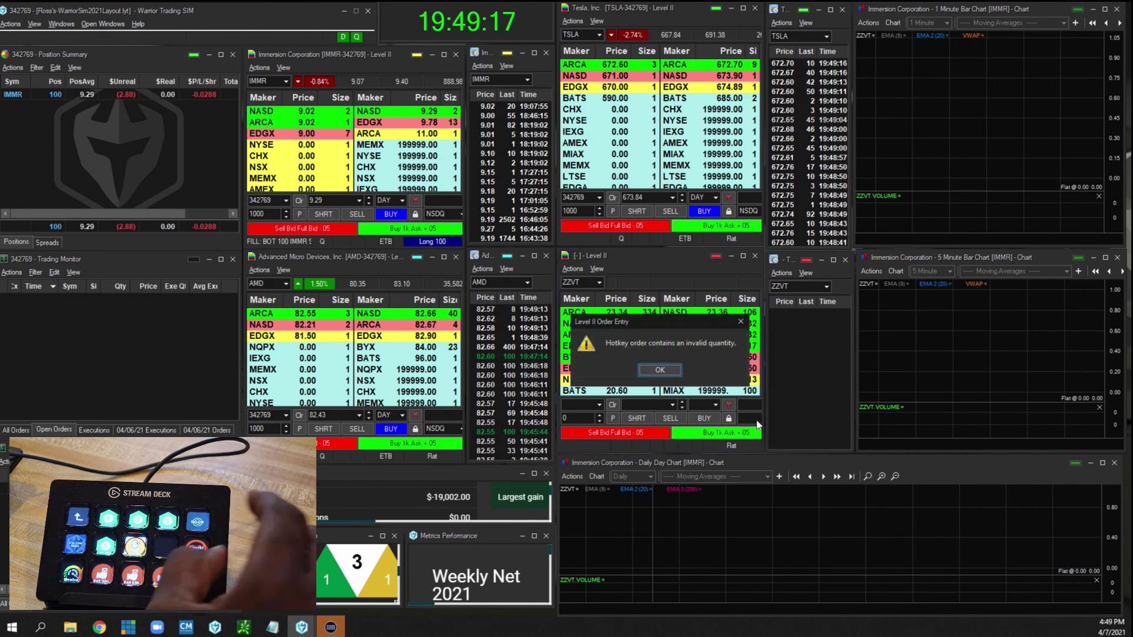
{"action": "left_click", "coordinate": [740, 322]}
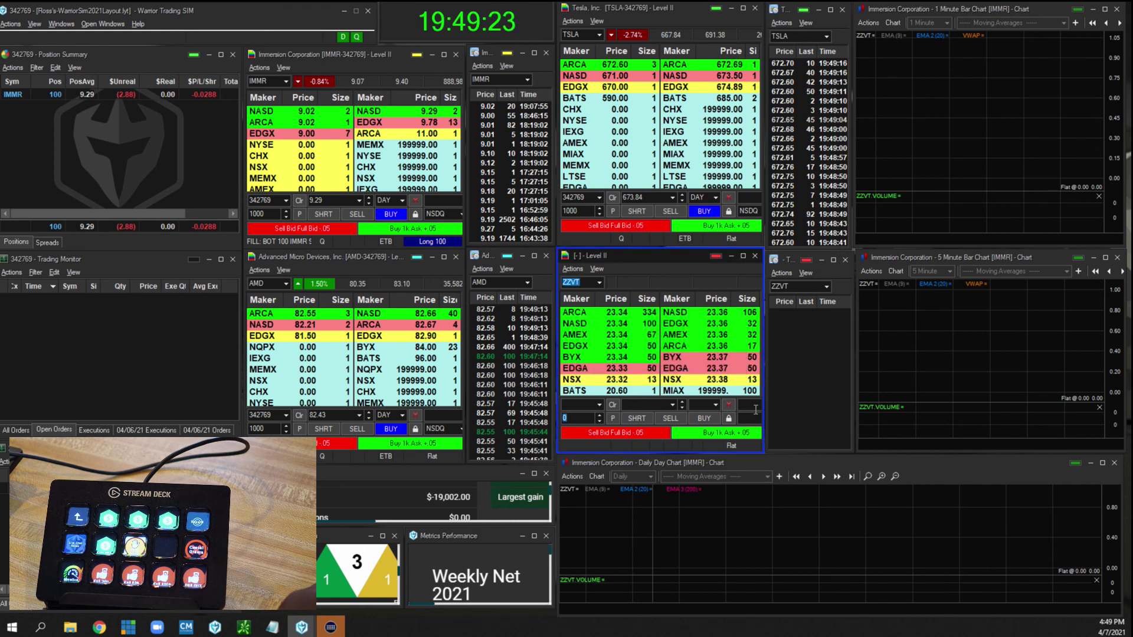